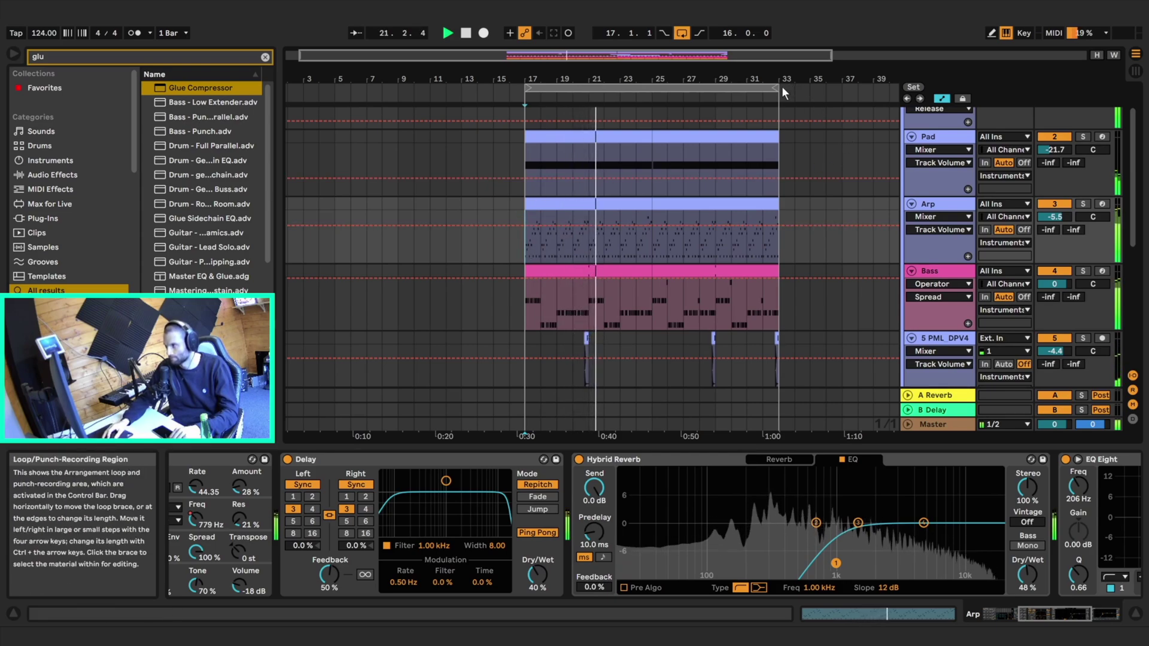
drag(778, 87, 838, 88)
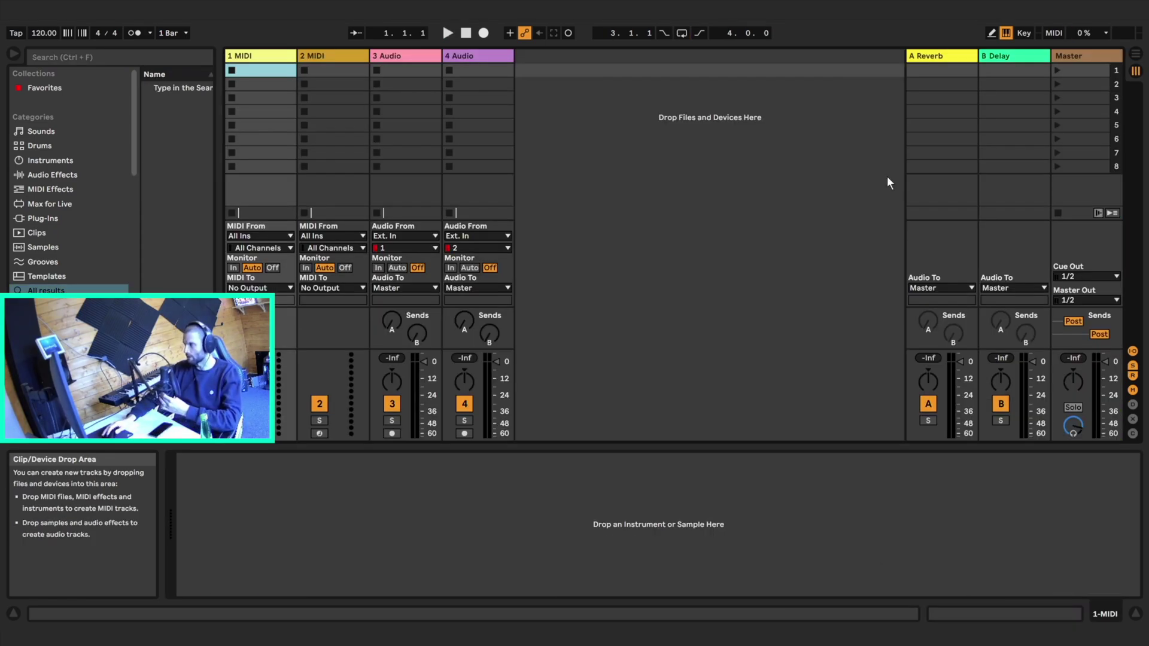
Step: Switch the empty set from Session View to Arrangement View
click(1136, 54)
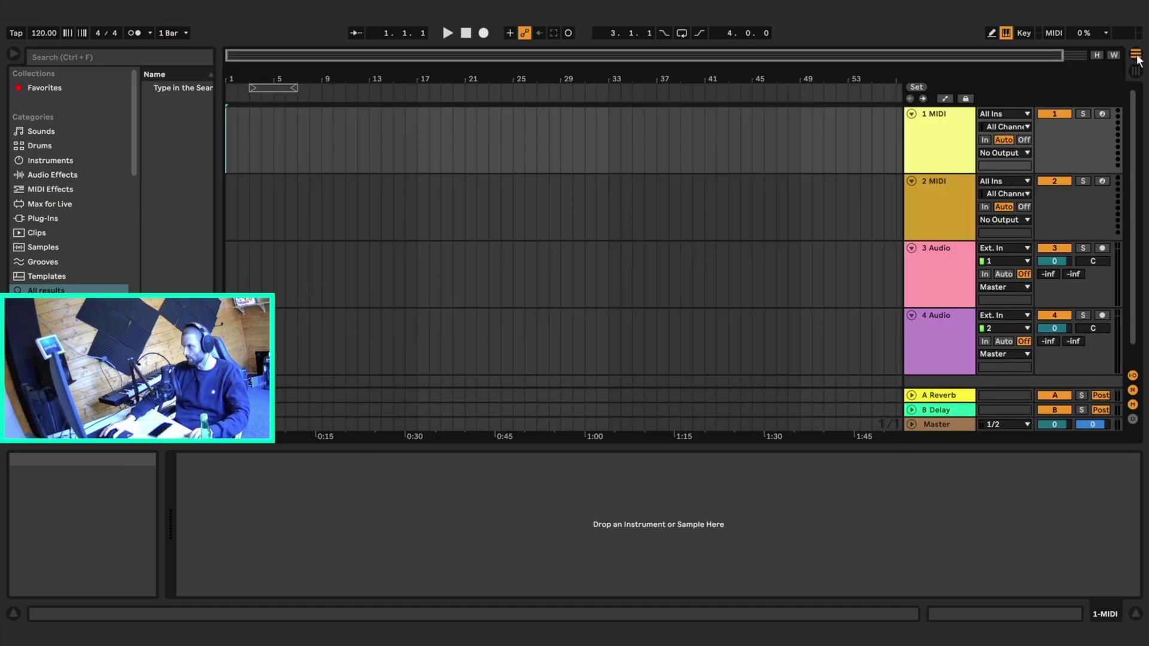
key(Tab)
key(Tab)
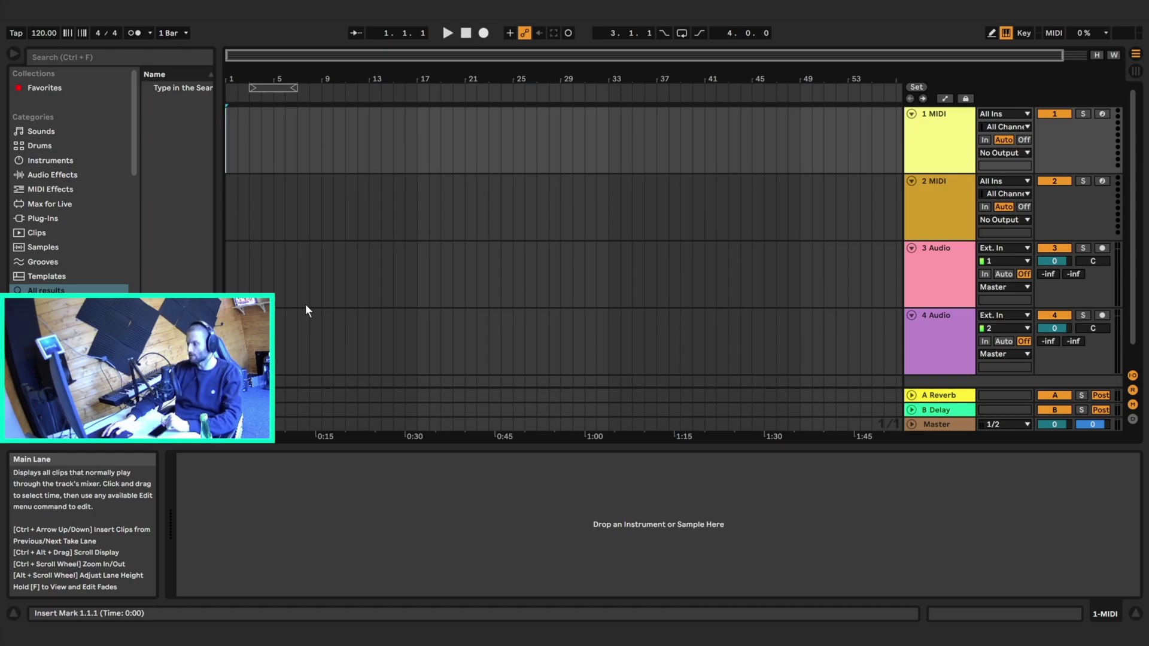
Step: Insert an empty eight-bar MIDI clip from bar 17 to bar 25 on the first MIDI track
click(419, 143)
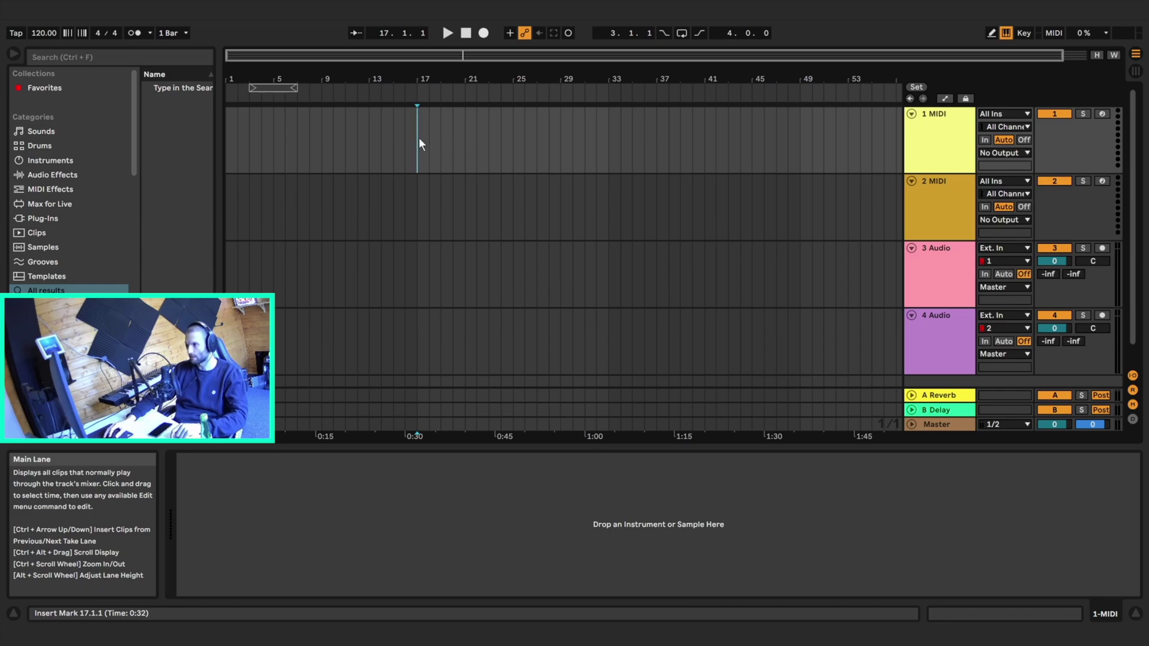
drag(419, 139, 518, 150)
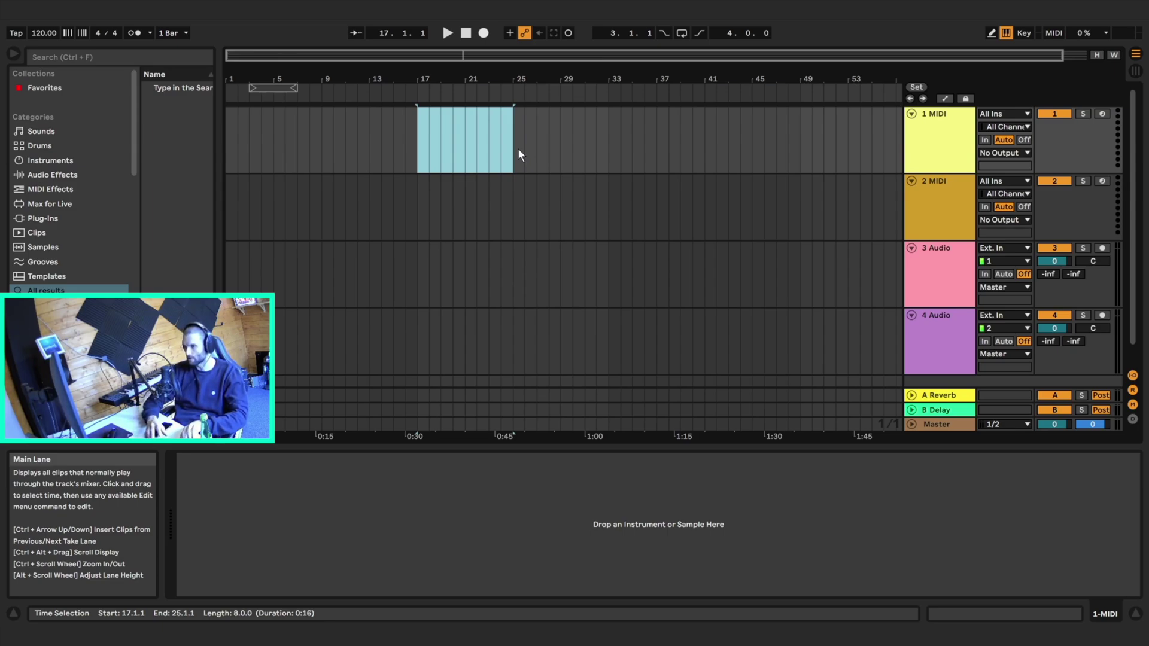
key(ctrl+shift+m)
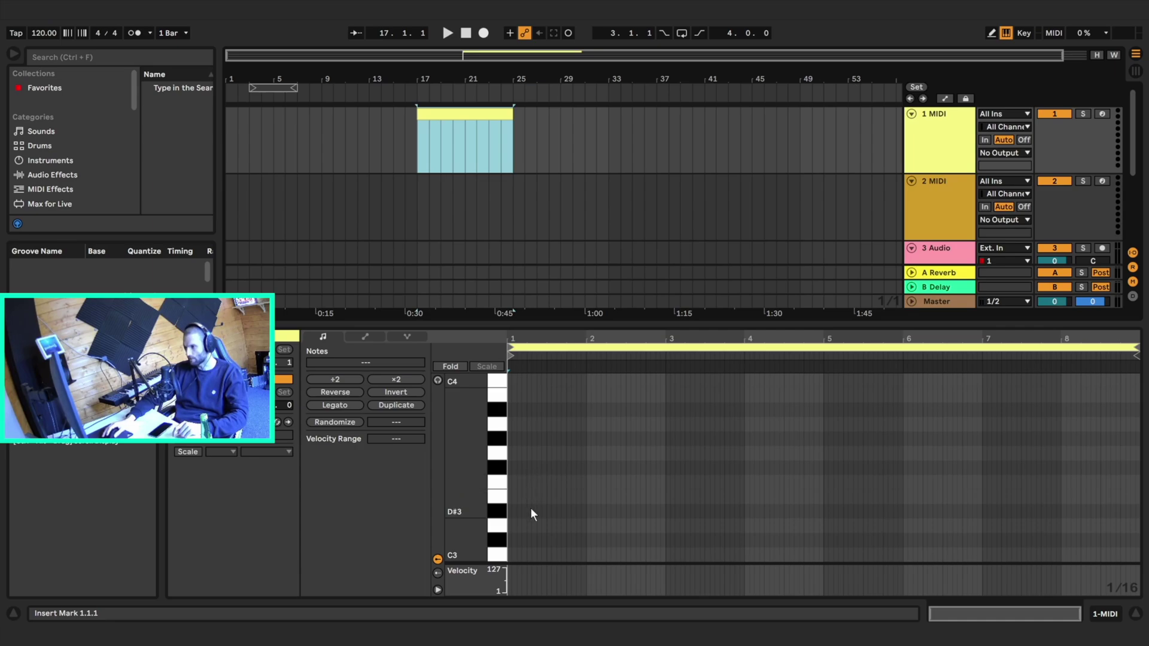
Step: Draw one sustained A#3 note across all eight bars of the clip and return to the track's devices
click(514, 414)
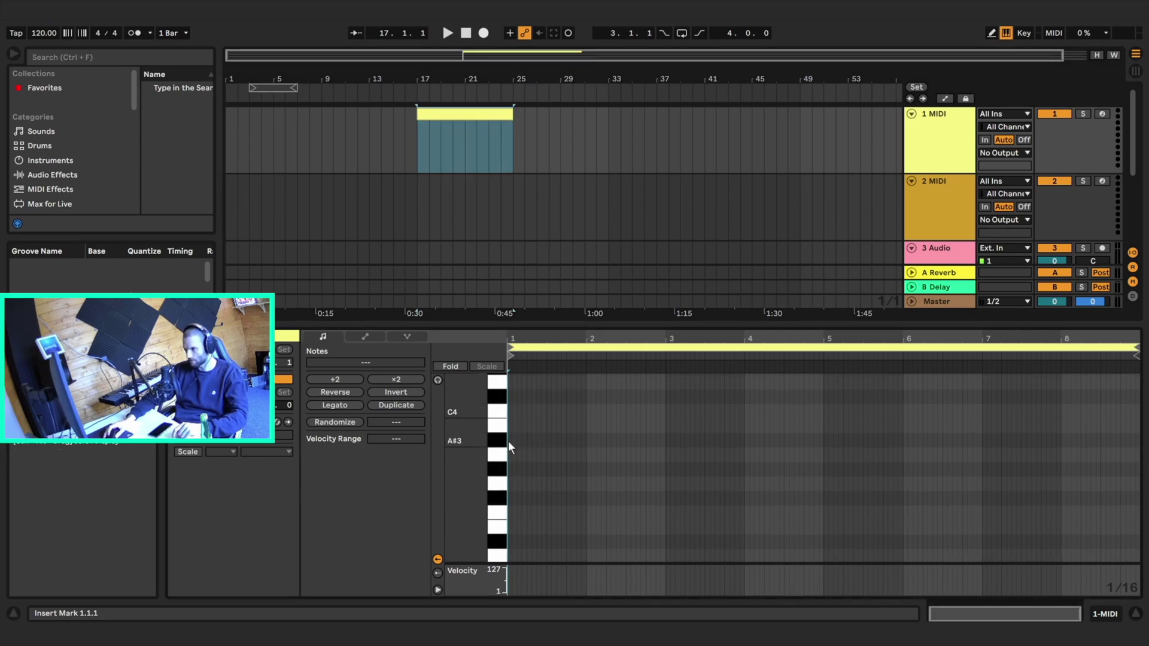
double_click(508, 440)
drag(510, 440, 1097, 473)
key(ctrl+t)
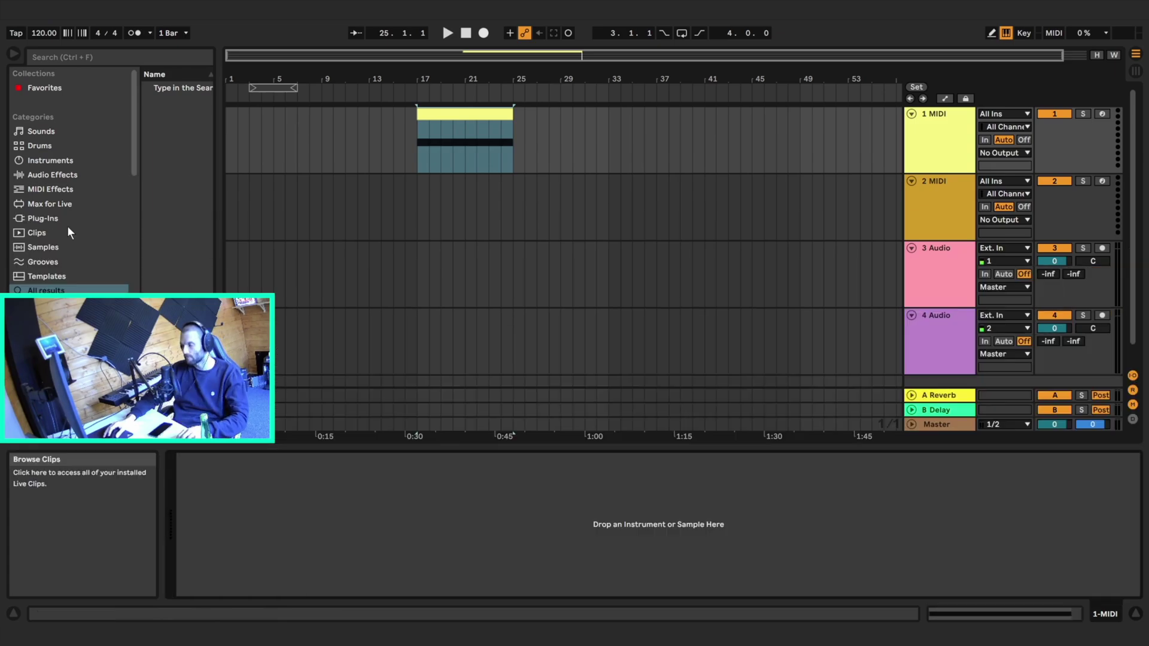
Step: Widen the browser, search Sounds for "desc" and load the Descenting Dreams preset onto the first MIDI track
click(40, 131)
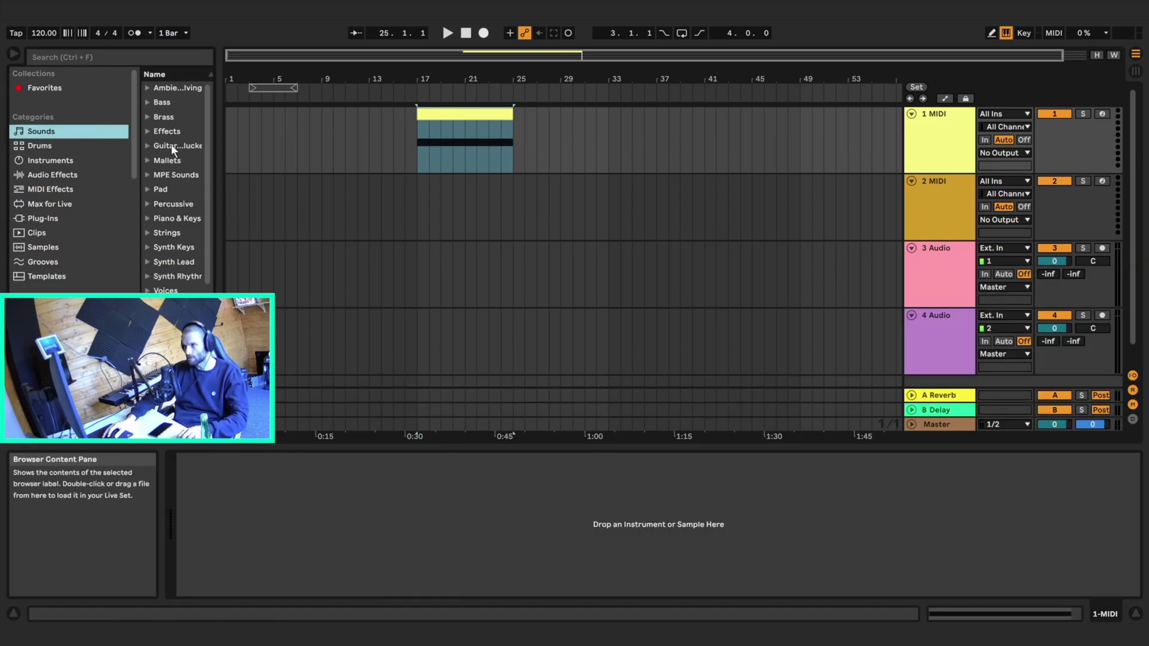
drag(221, 160, 281, 166)
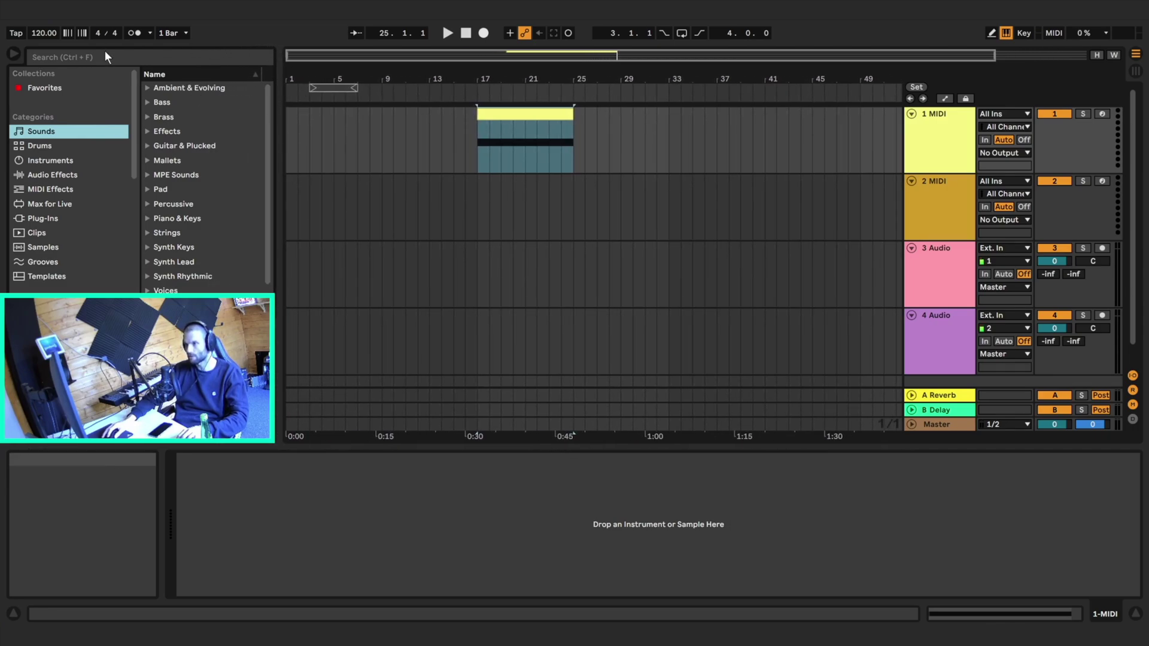
click(156, 55)
text(desc)
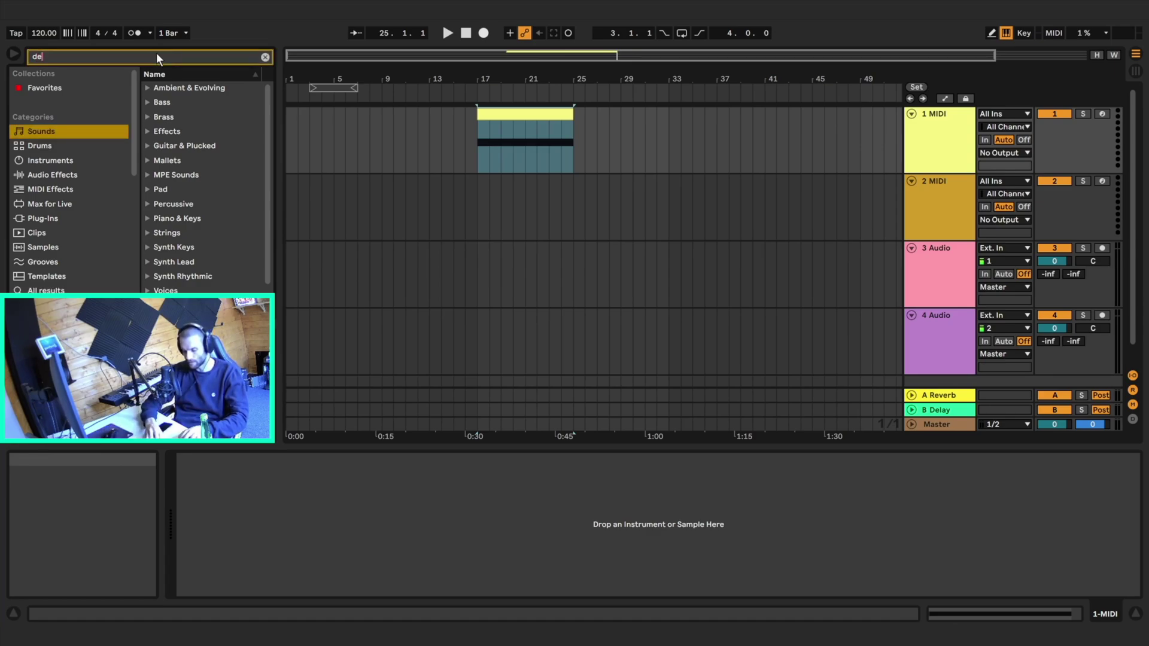
click(152, 89)
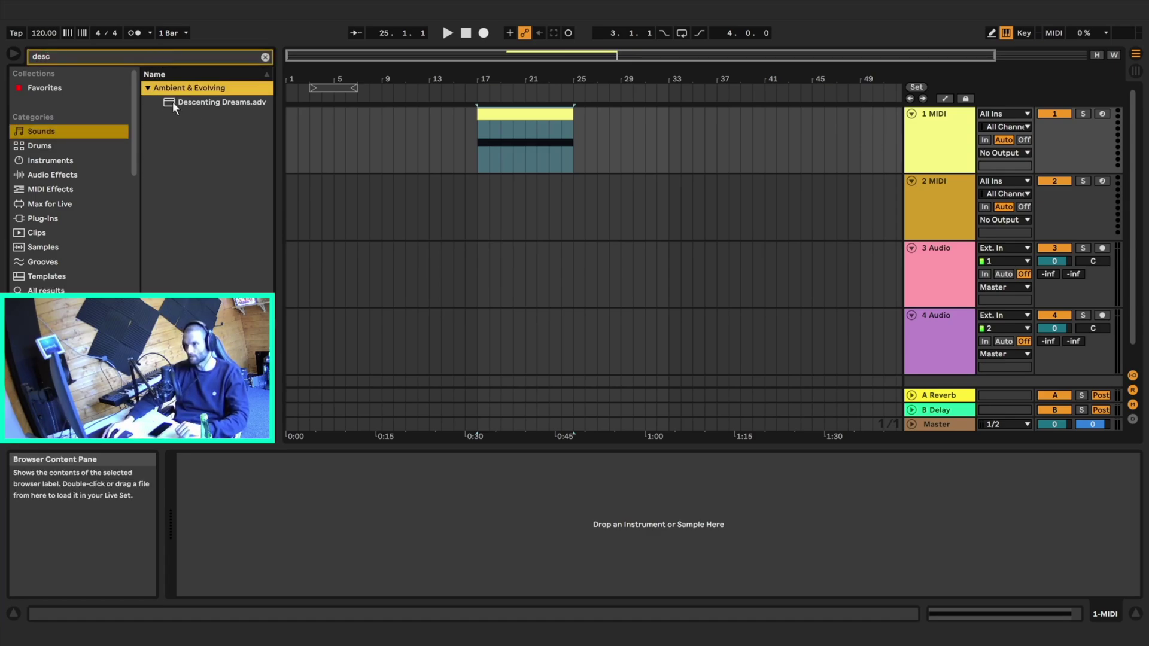
double_click(217, 102)
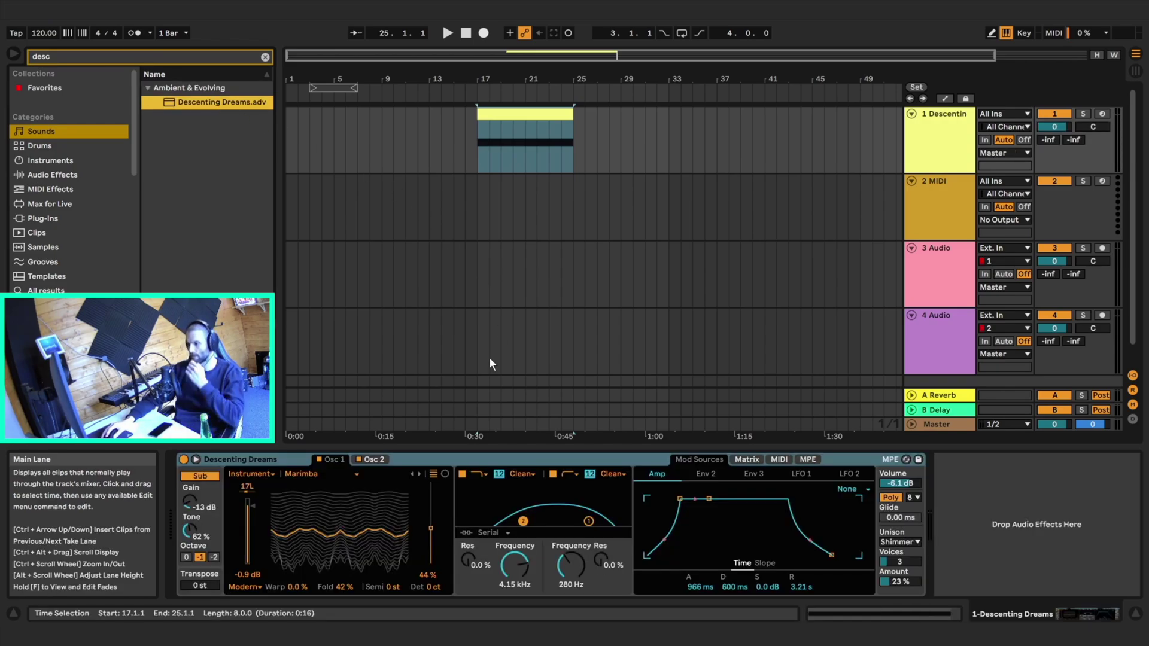
Step: Audition the clip from bar 17 and lower the Descenting Dreams track volume to -11.7 dB
click(526, 127)
key(space)
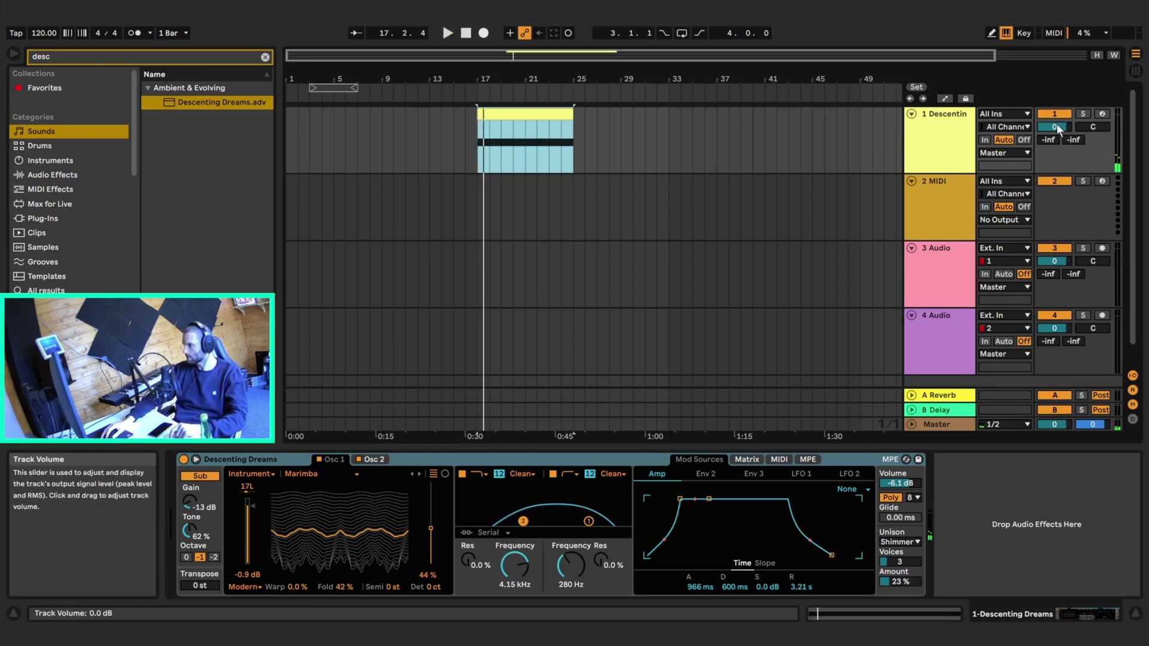
drag(1058, 128, 1058, 129)
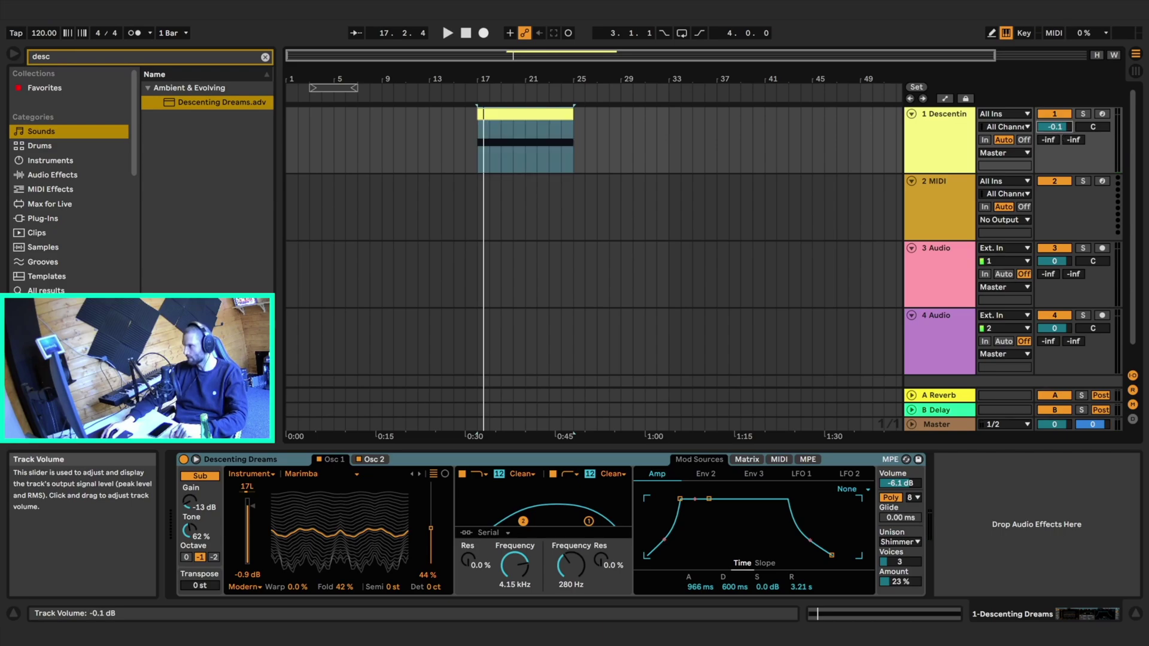
key(space)
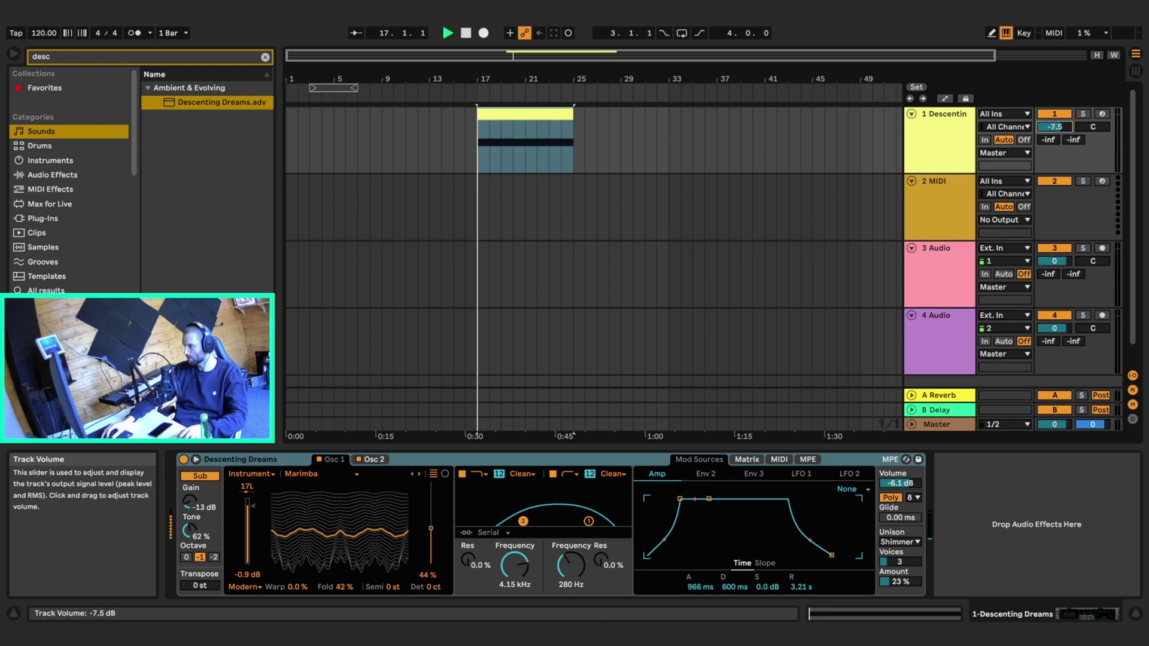
drag(1055, 127, 1058, 128)
key(space)
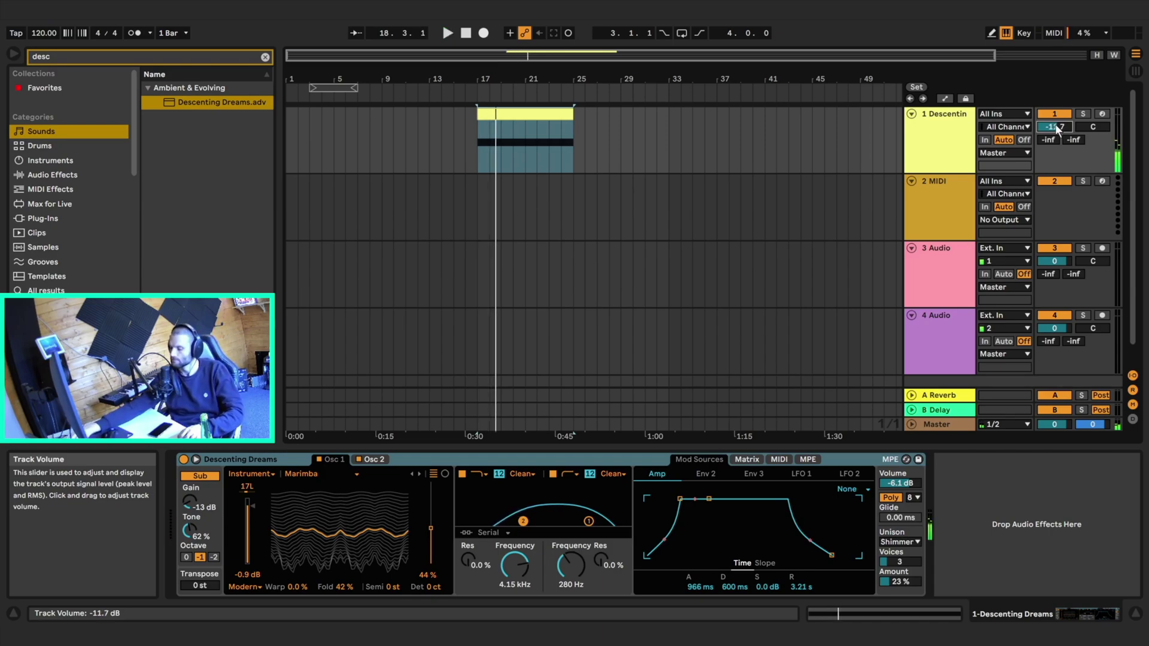
Step: Search all browser results for "hybrid" and add Hybrid Reverb after the Descenting Dreams instrument
click(264, 57)
text(h)
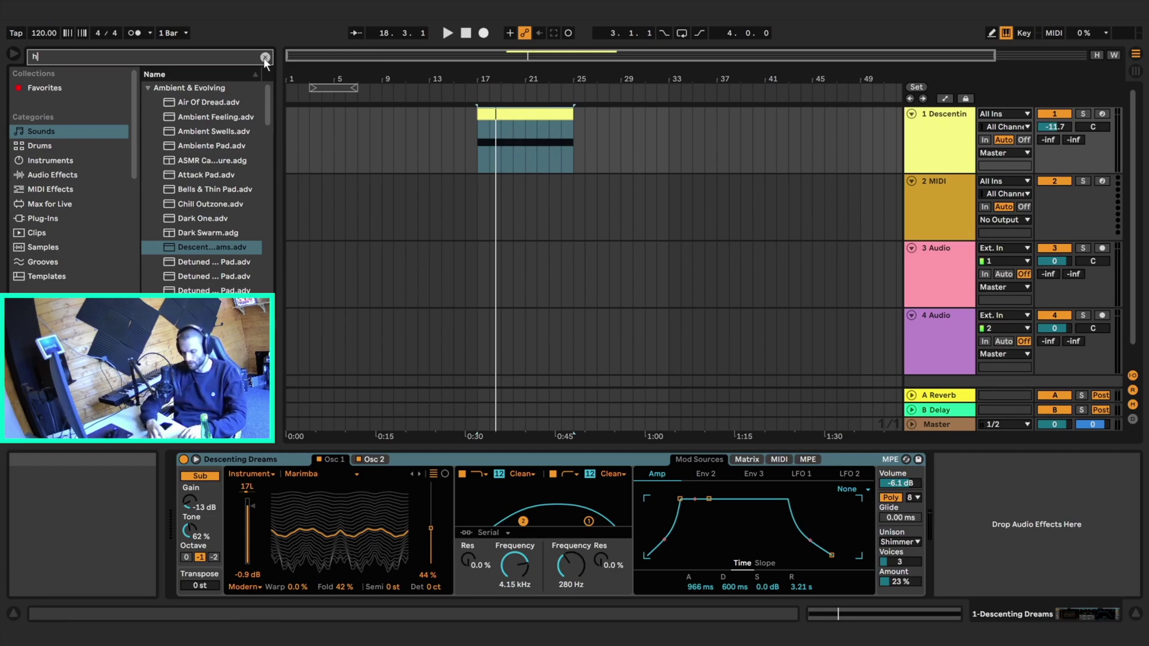
text(ybrid)
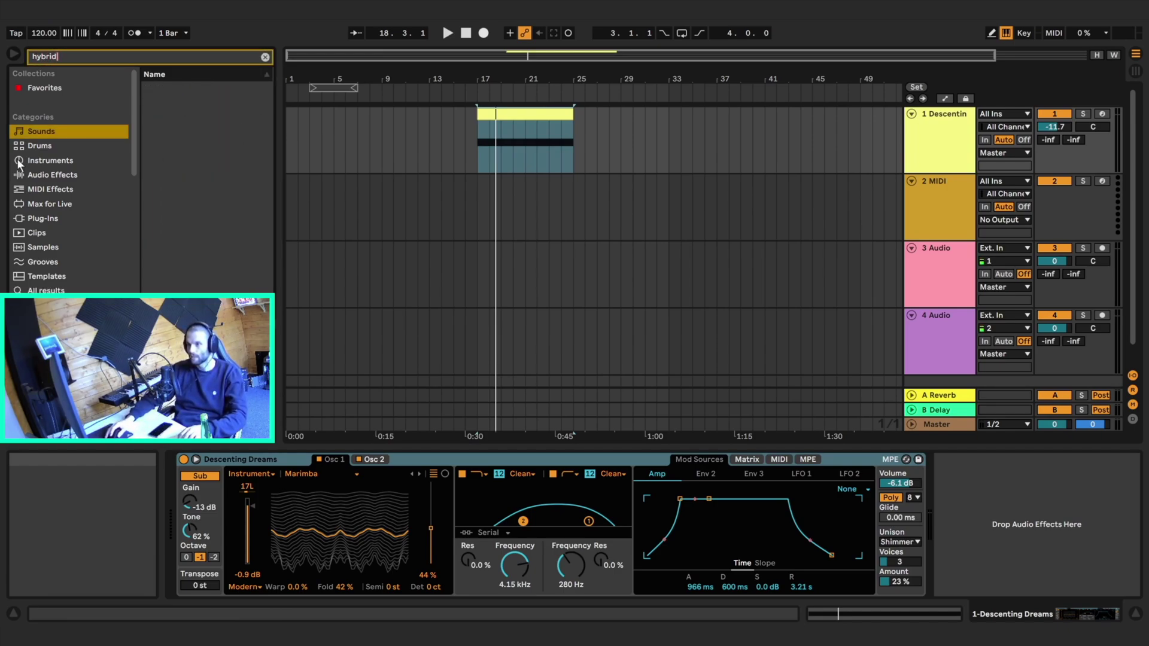
scroll(37, 133, down, 1)
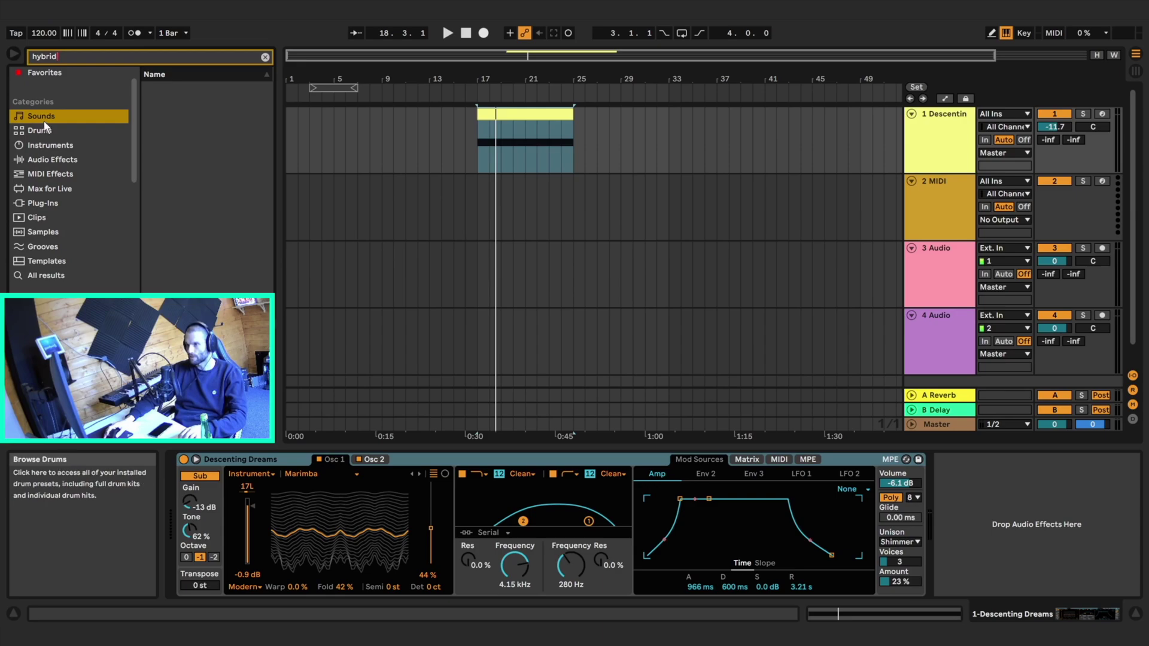
click(55, 276)
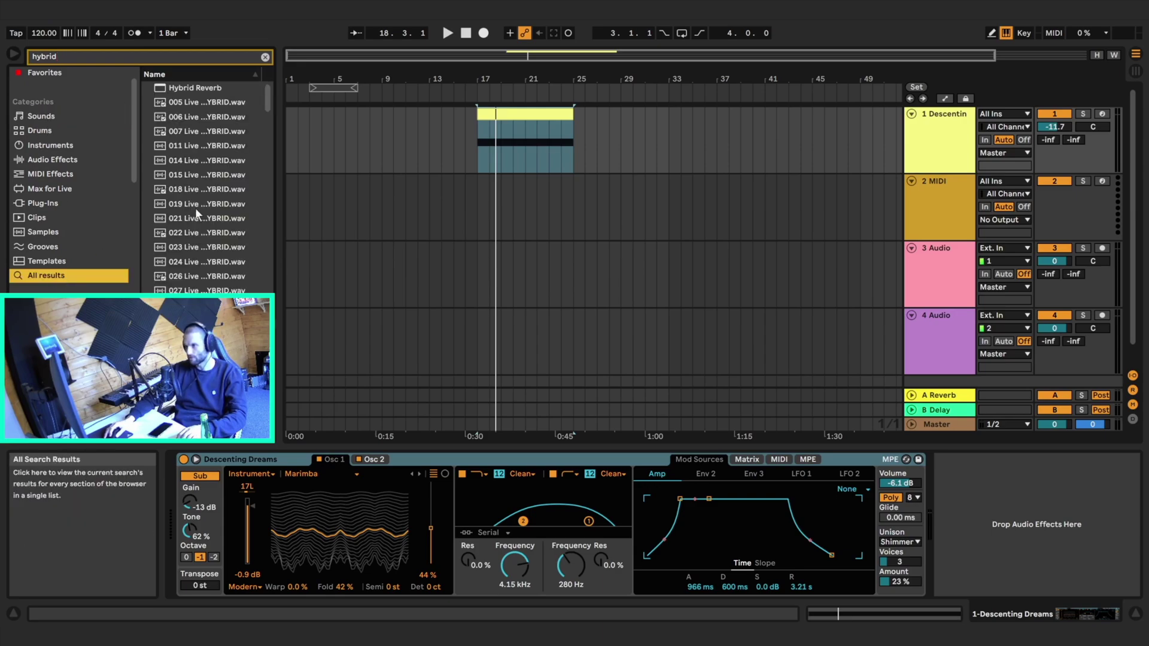
double_click(192, 88)
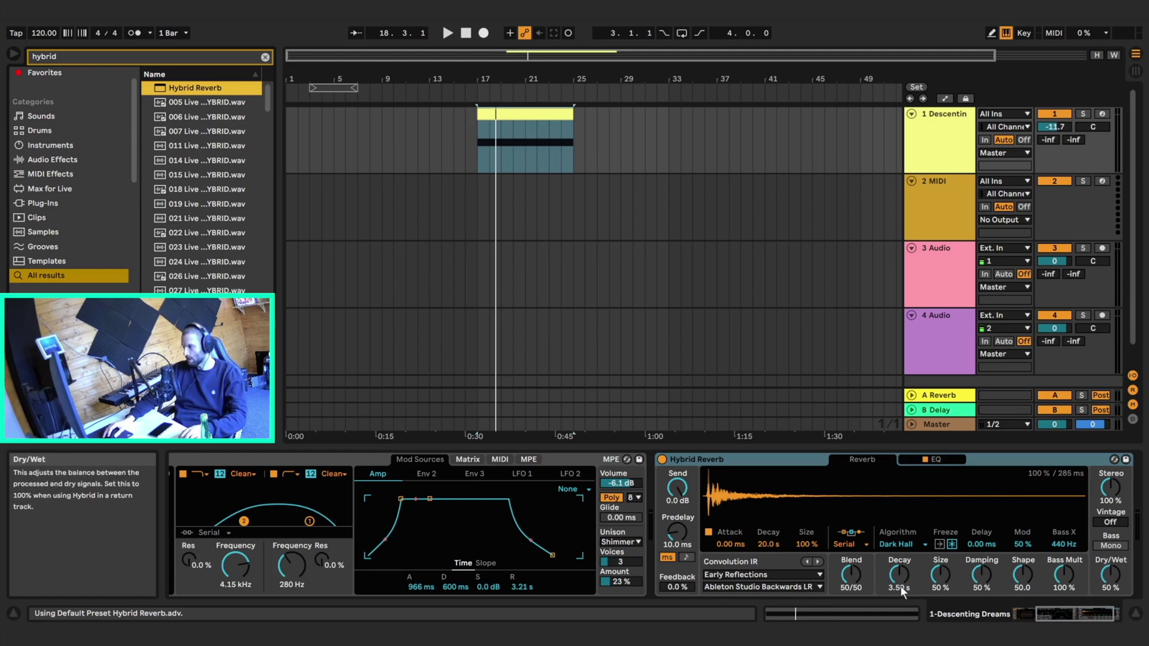
Step: Set the Hybrid Reverb algorithm to Shimmer with Dry/Wet at 100% and audition the pad
click(914, 544)
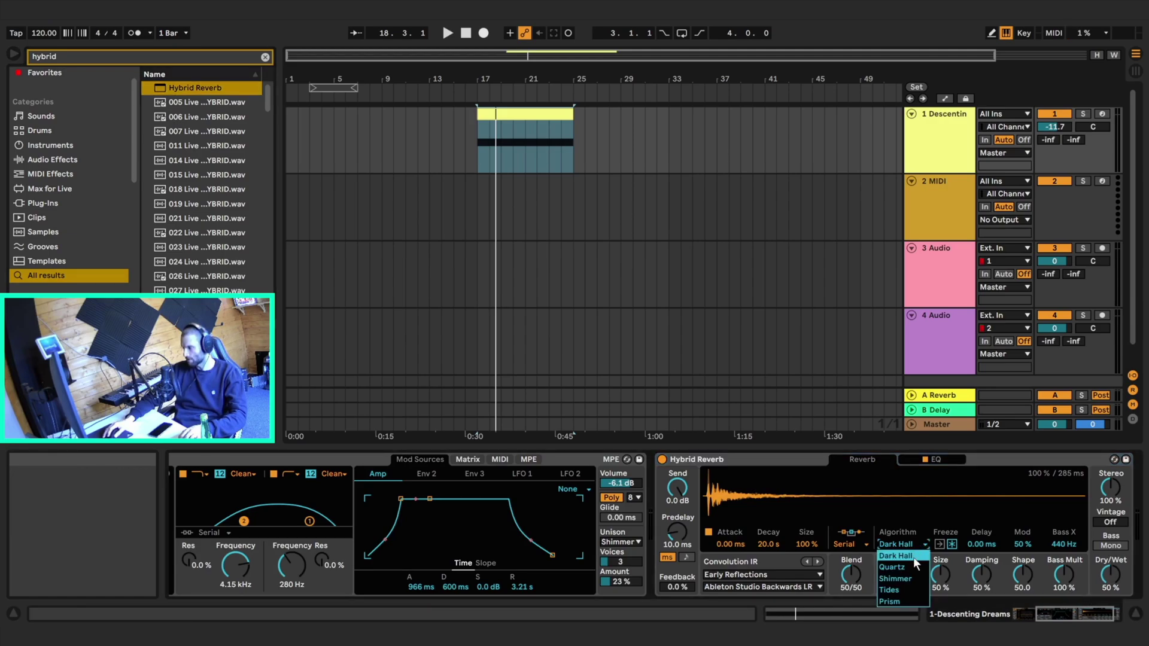
click(909, 578)
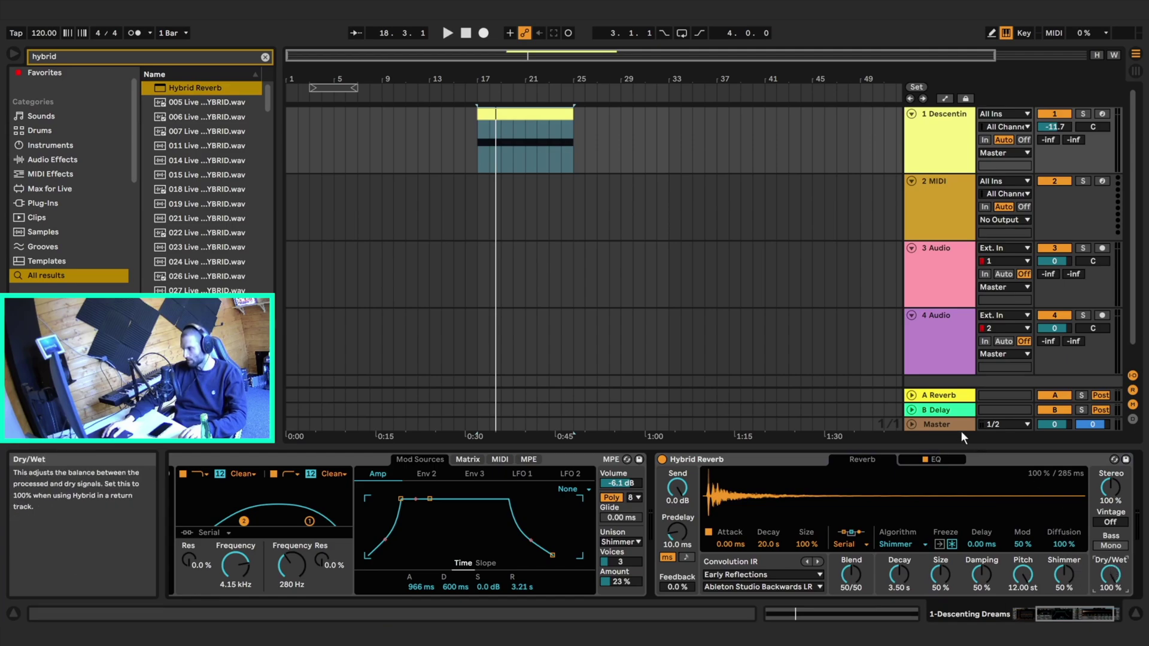
key(space)
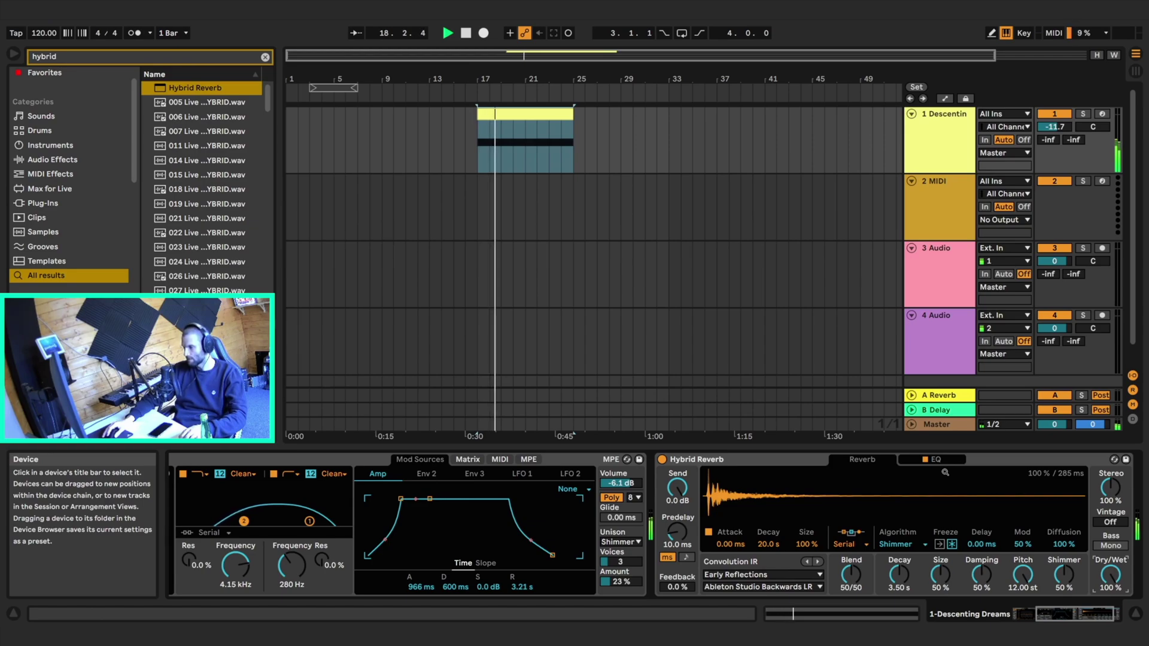
key(space)
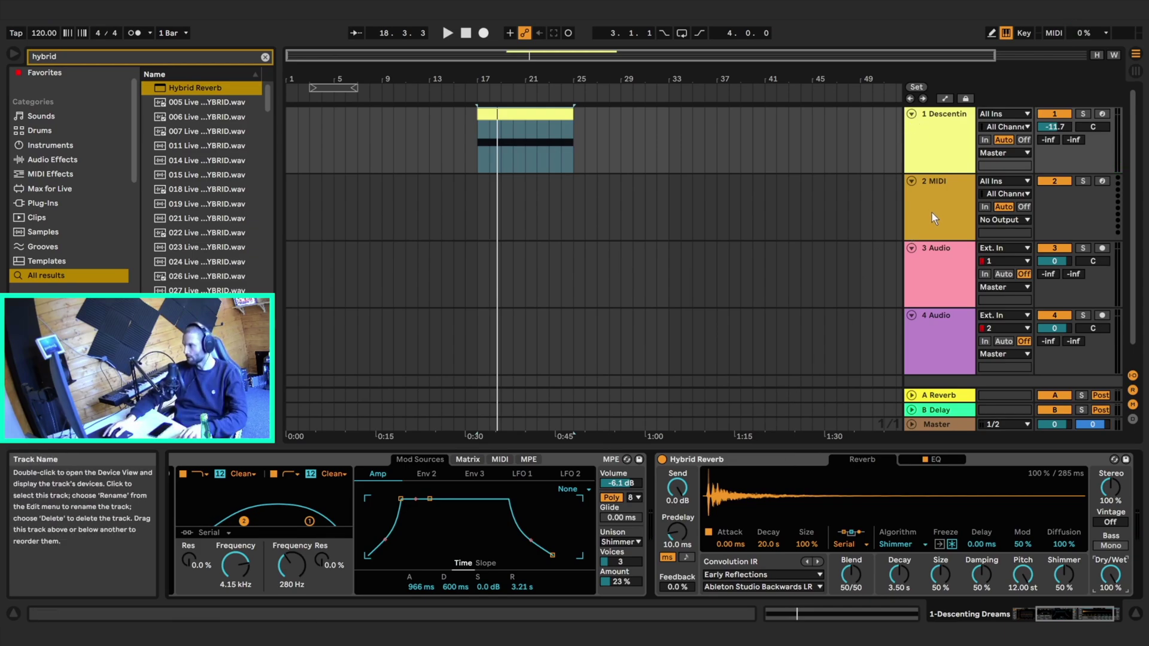
Step: Set the project tempo to 124 BPM
drag(485, 56, 501, 112)
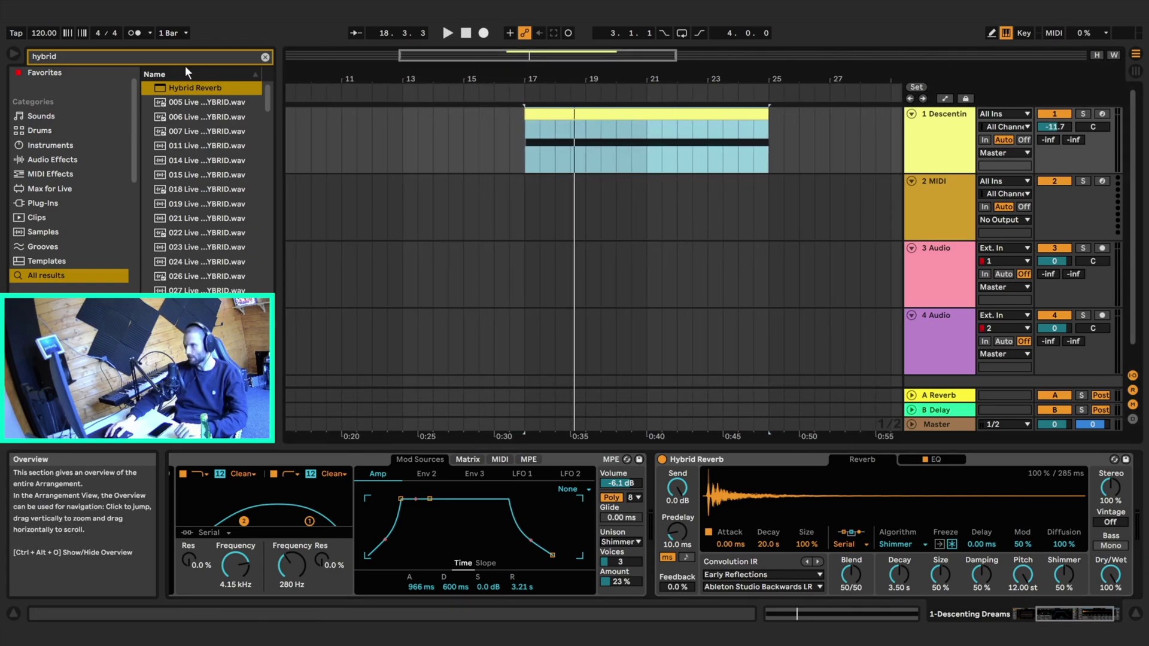
click(44, 33)
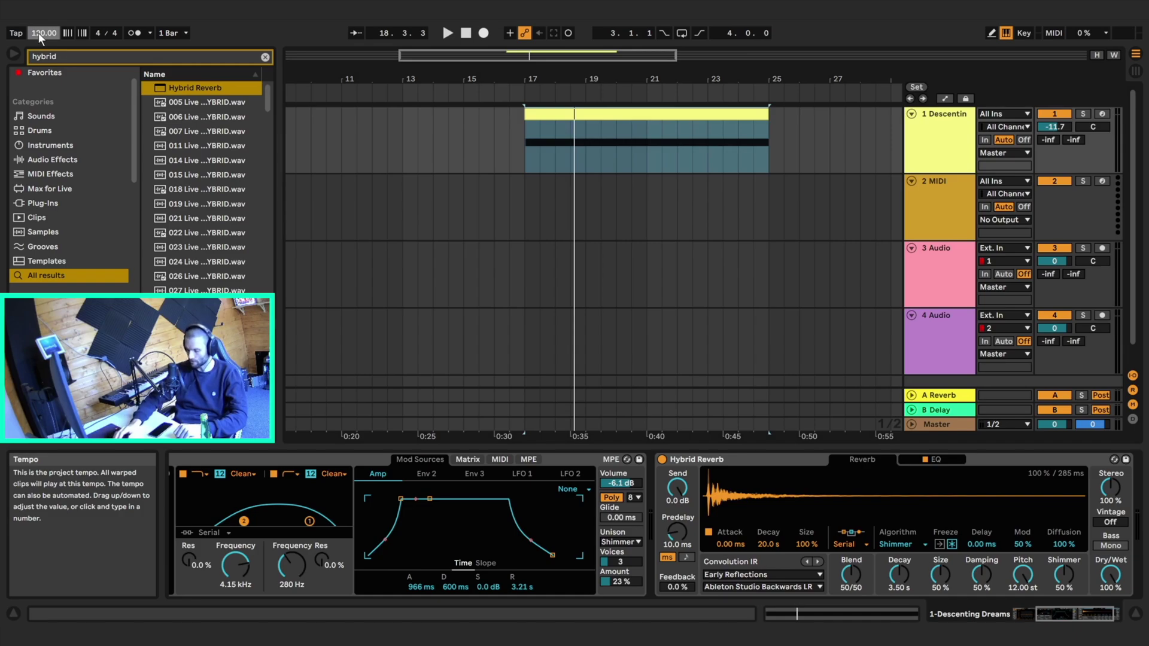
key(Return)
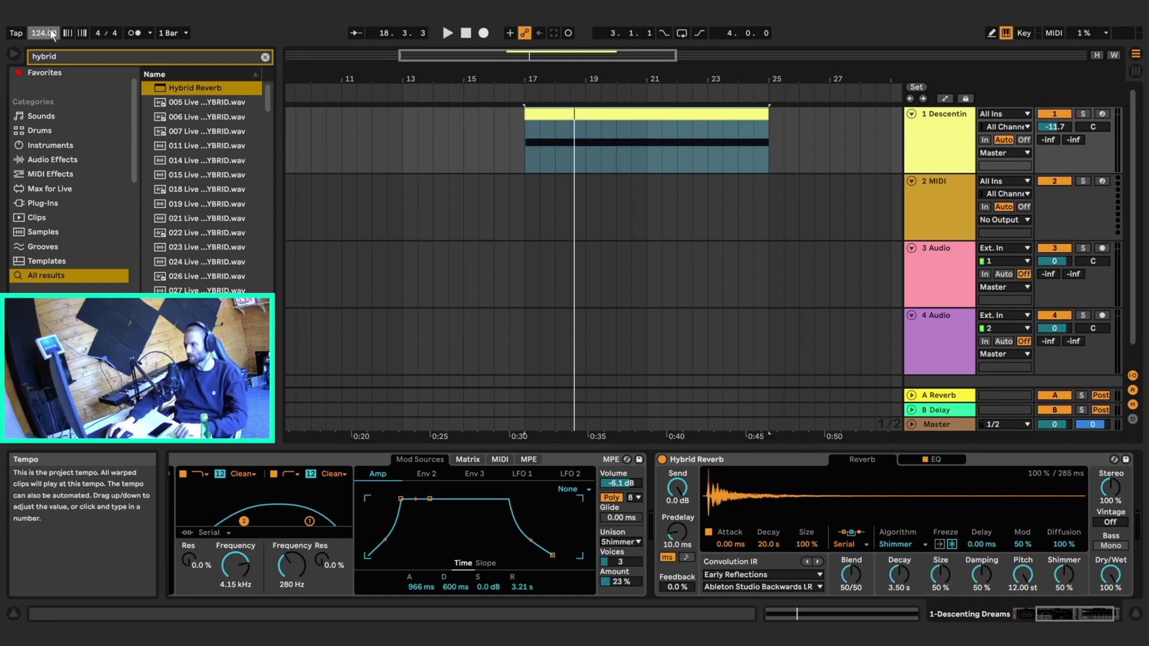
Step: Insert an empty eight-bar MIDI clip from bar 17 to bar 25 on the second MIDI track
click(528, 204)
drag(533, 215, 774, 211)
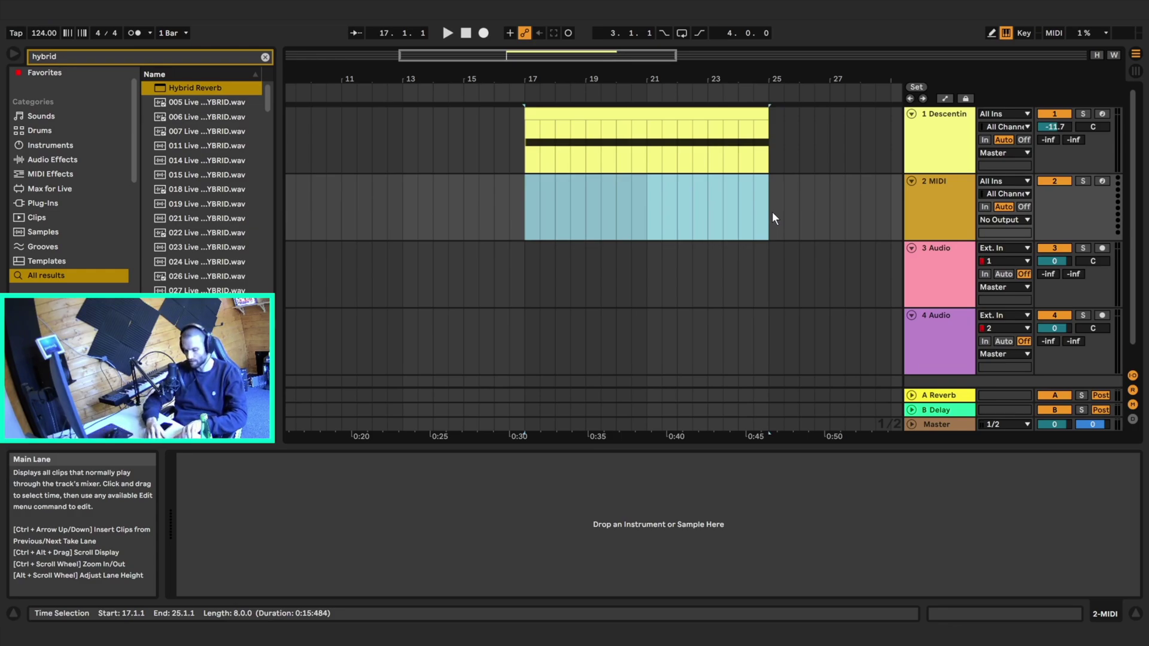
key(ctrl+shift+m)
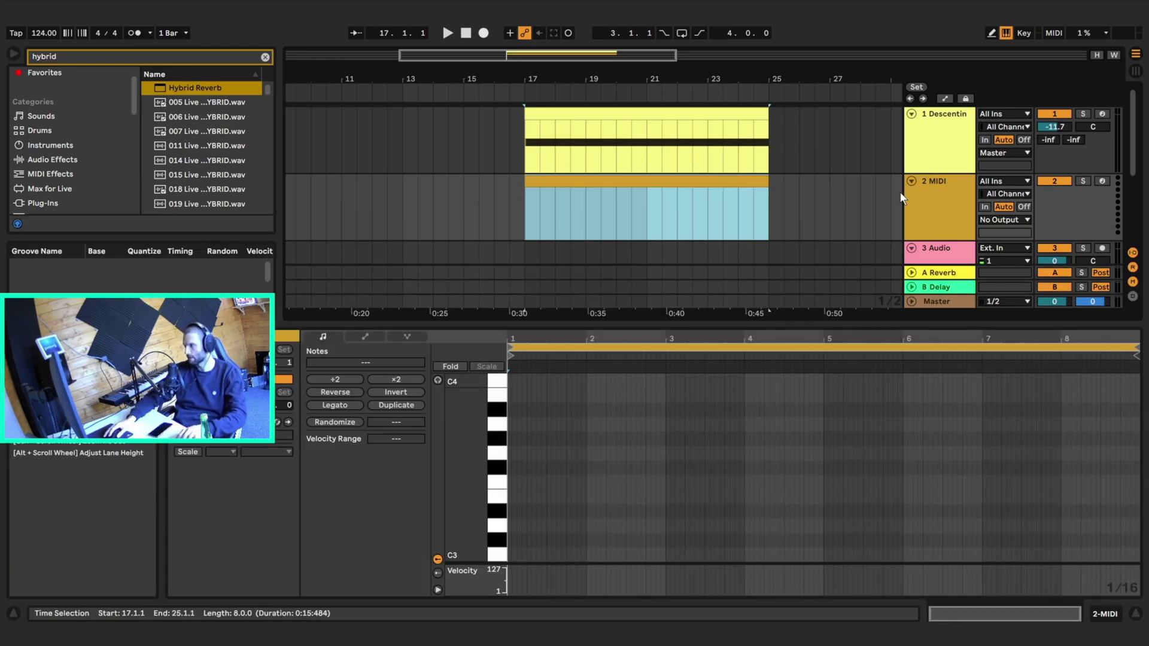
Step: Search the browser for "operat" and load the default Operator instrument onto the second MIDI track
click(927, 194)
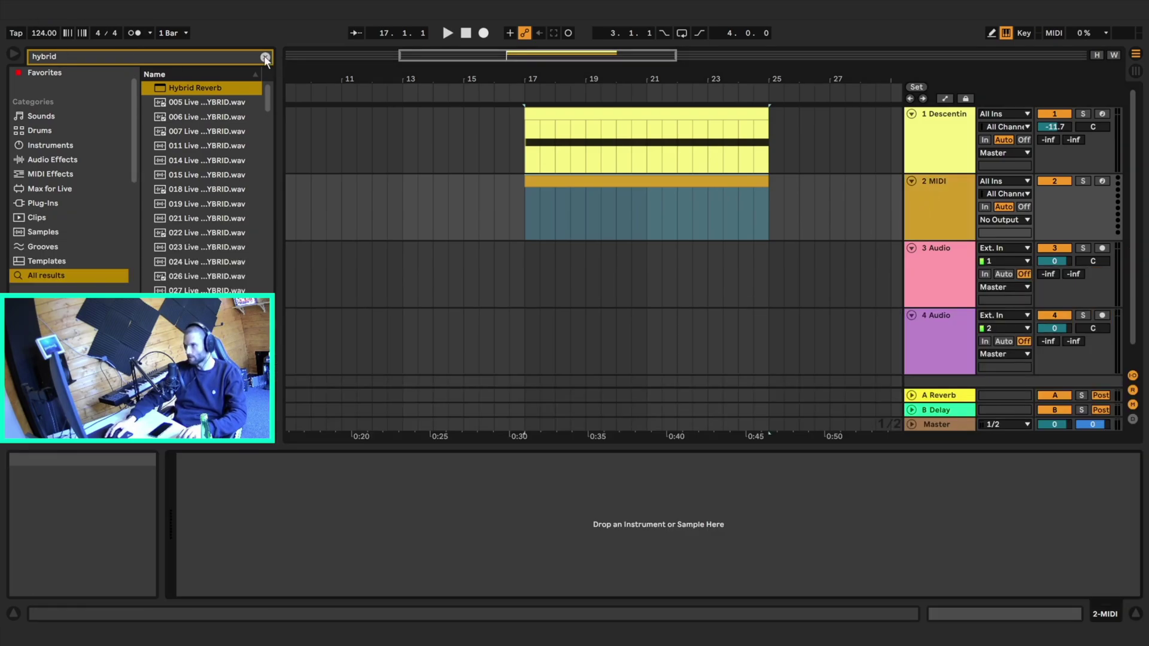
click(265, 57)
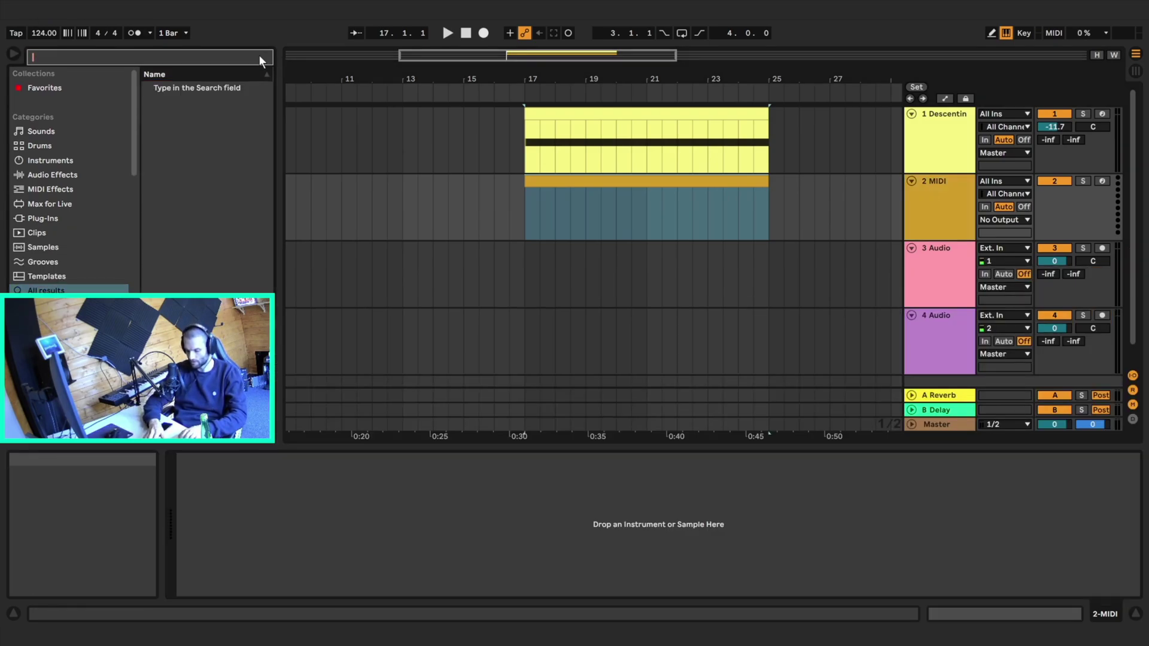
text(operat)
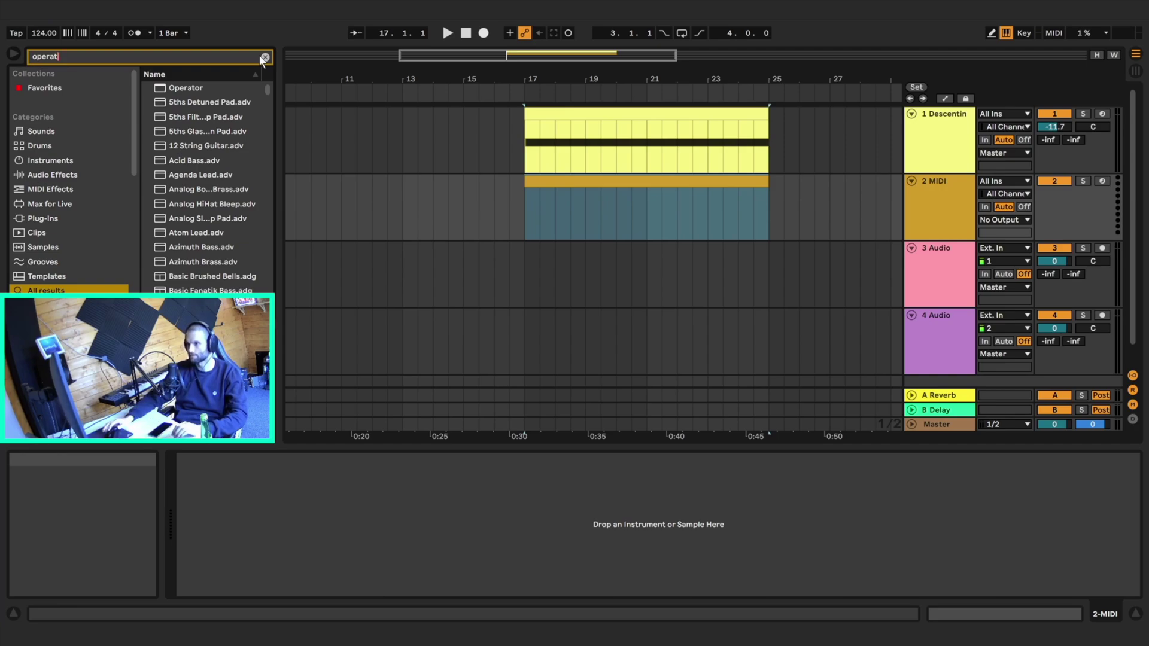
double_click(185, 89)
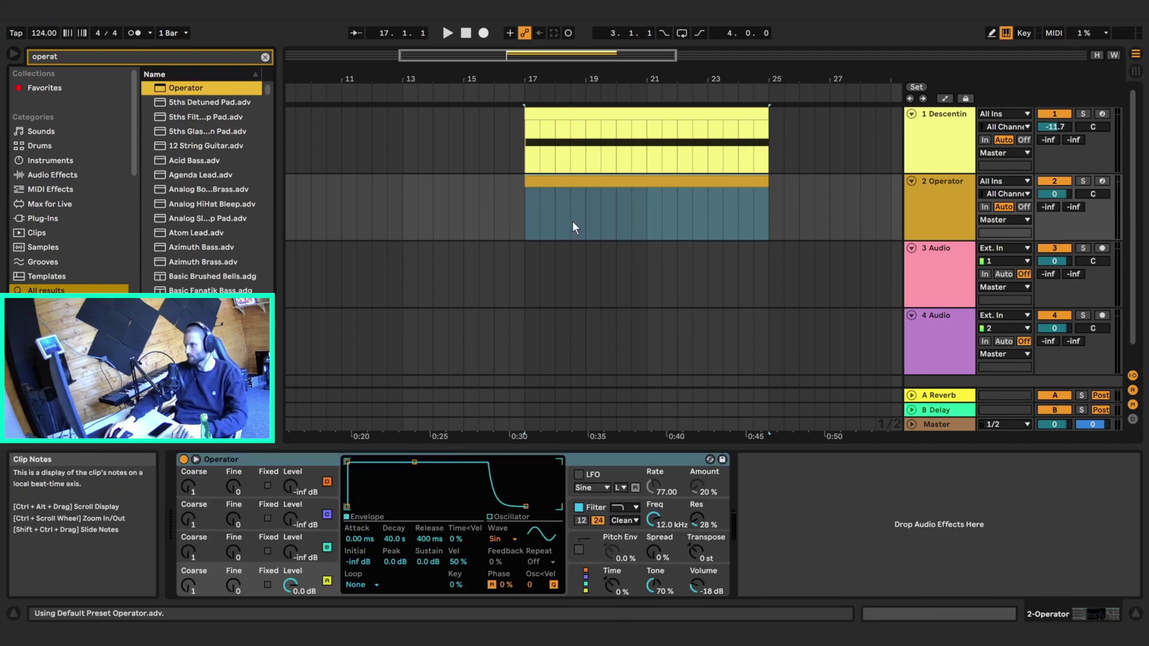
Step: Open the Operator clip in the note editor, add a sixteenth A#3 note at 1.1.1 and audition it
click(559, 197)
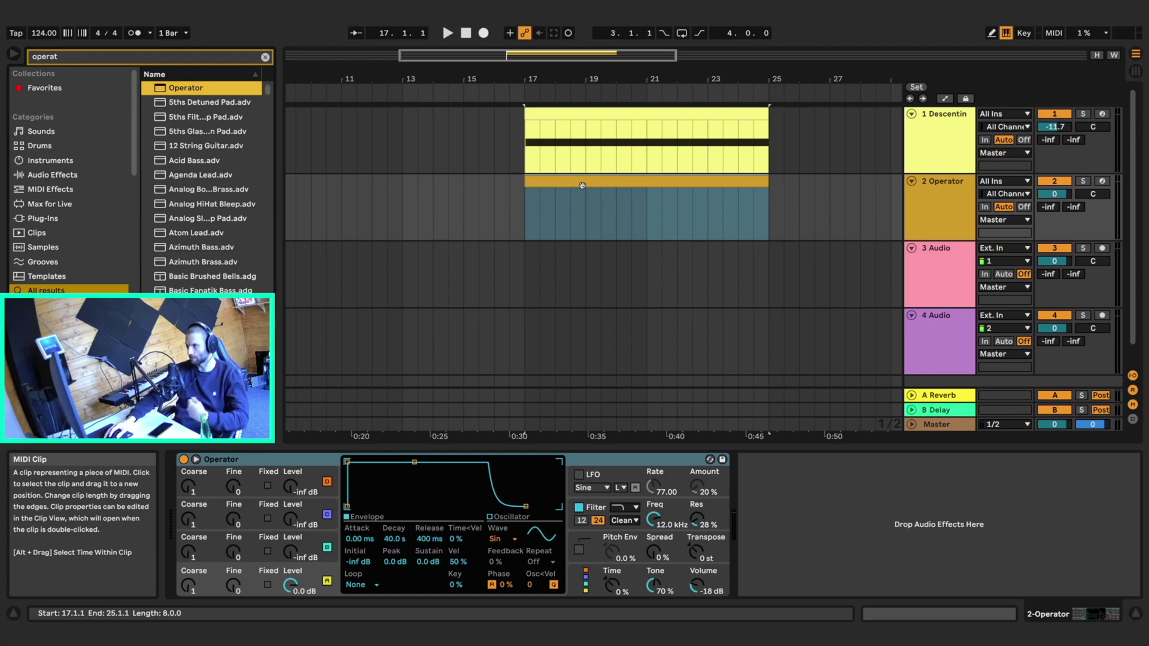
double_click(582, 186)
drag(548, 338, 694, 413)
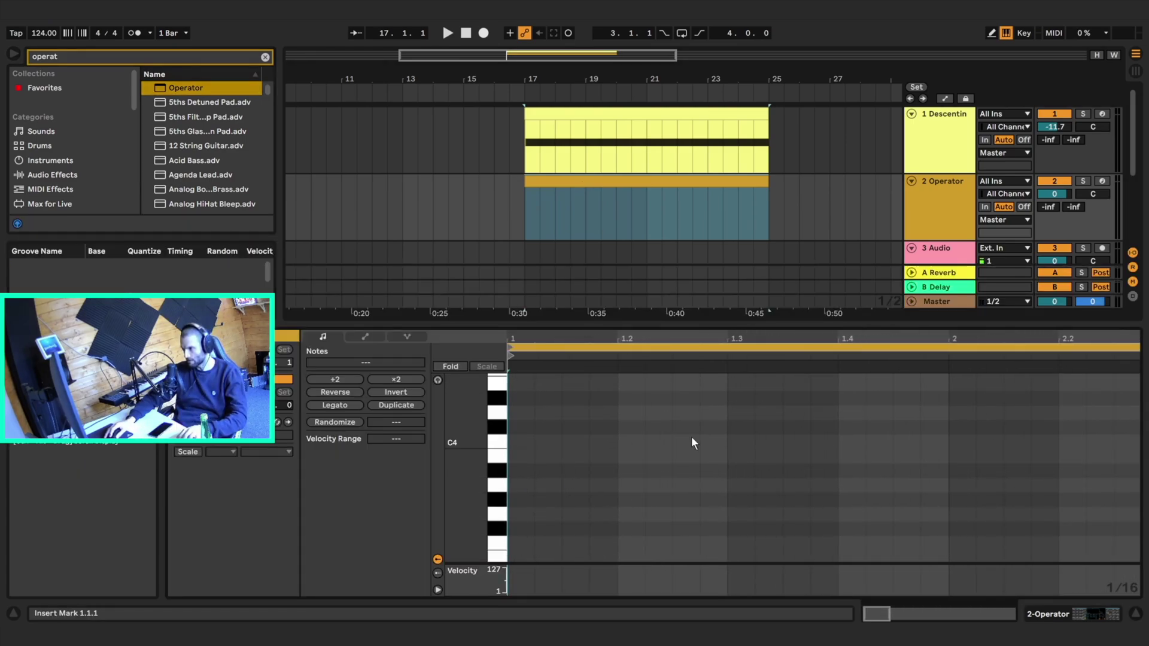
scroll(570, 492, up, 2)
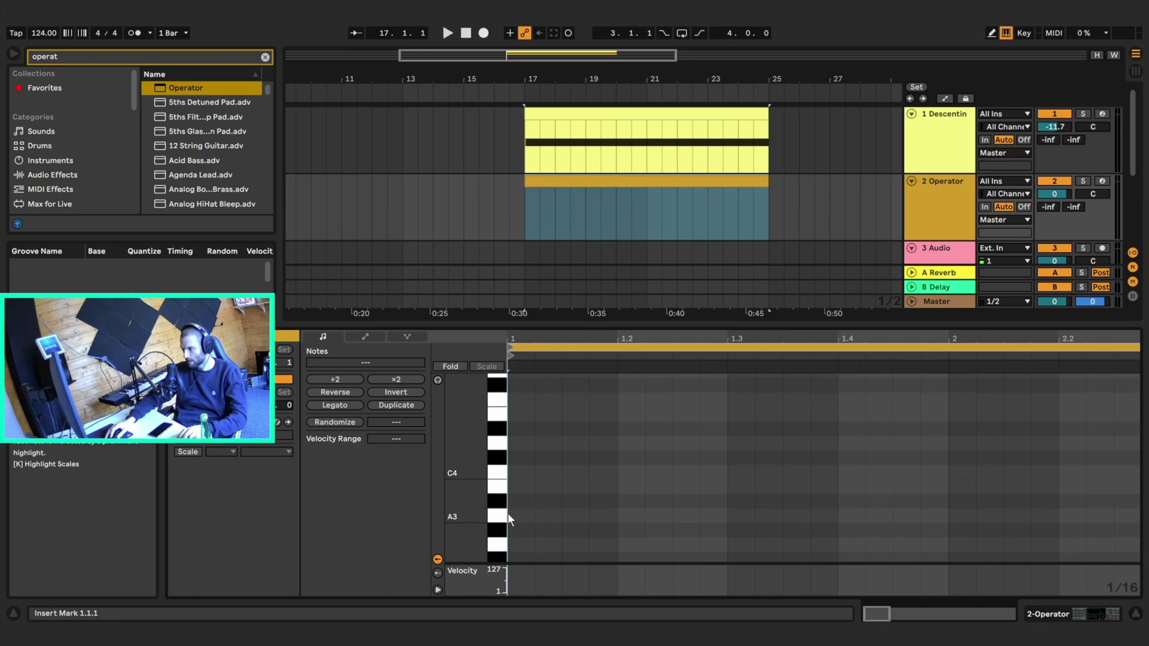
double_click(518, 501)
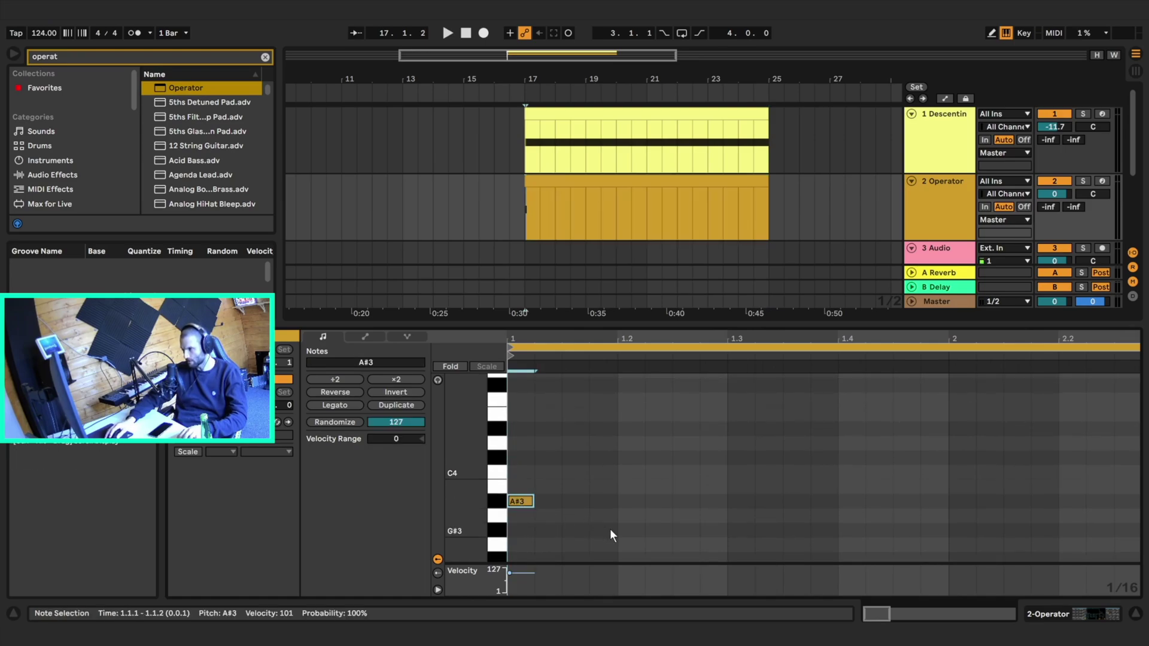
key(space)
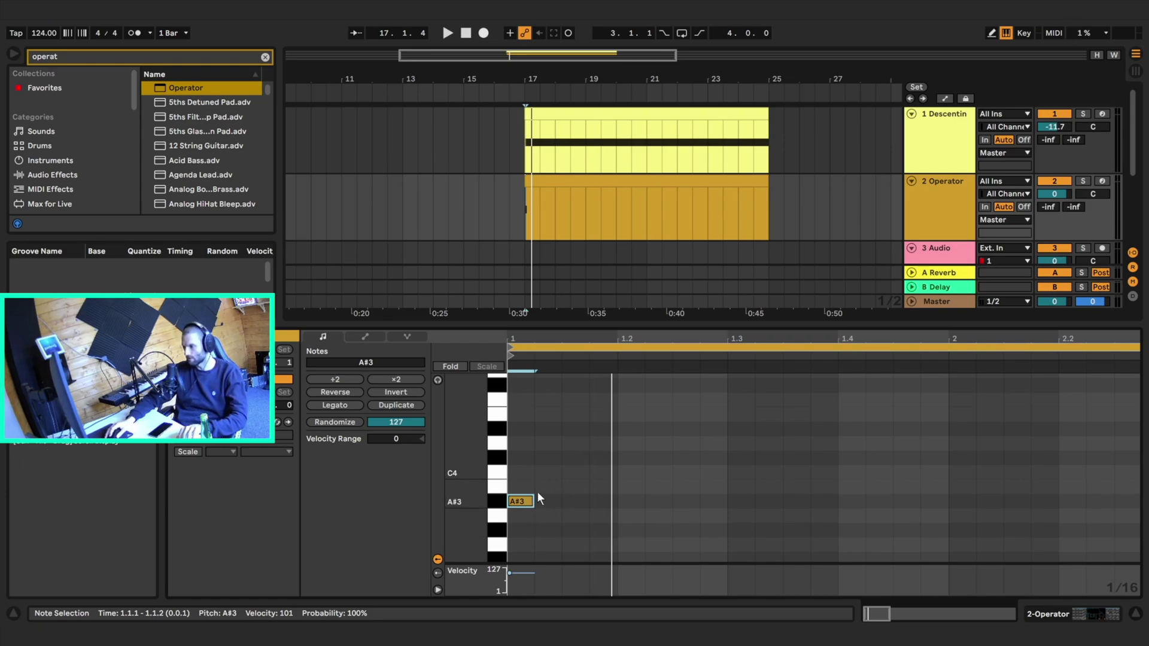
Step: Add sixteenth notes D#4, C#4 and D#4 at 1.1.2, 1.1.3 and 1.1.4, and audition the phrase
double_click(553, 428)
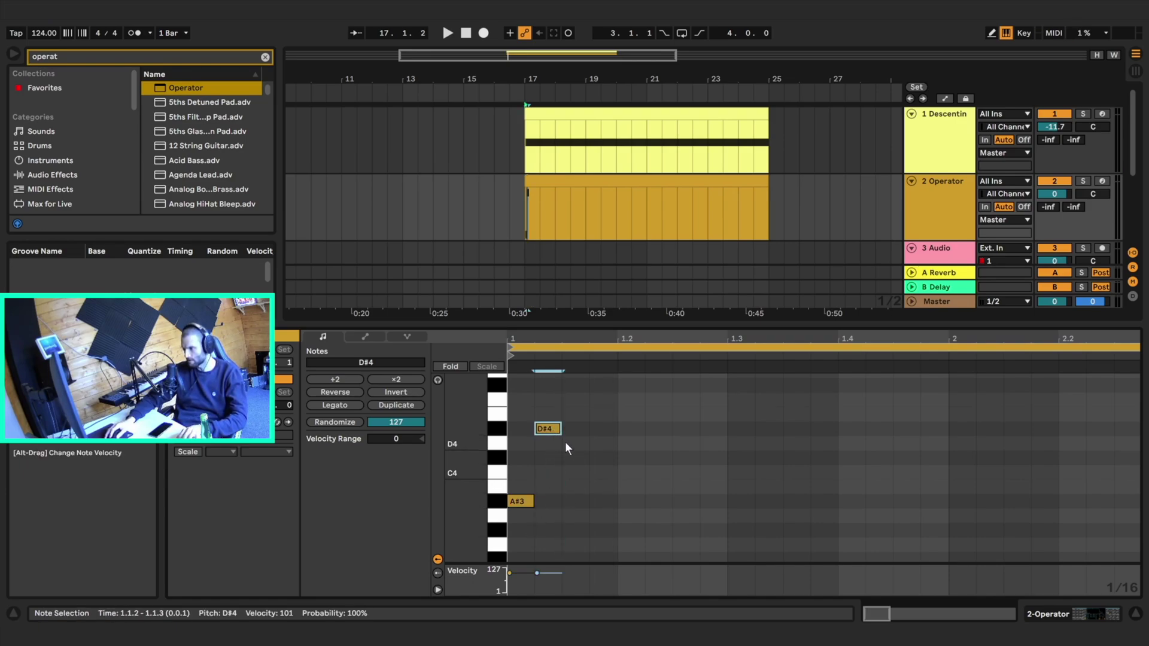
double_click(573, 457)
double_click(595, 430)
key(space)
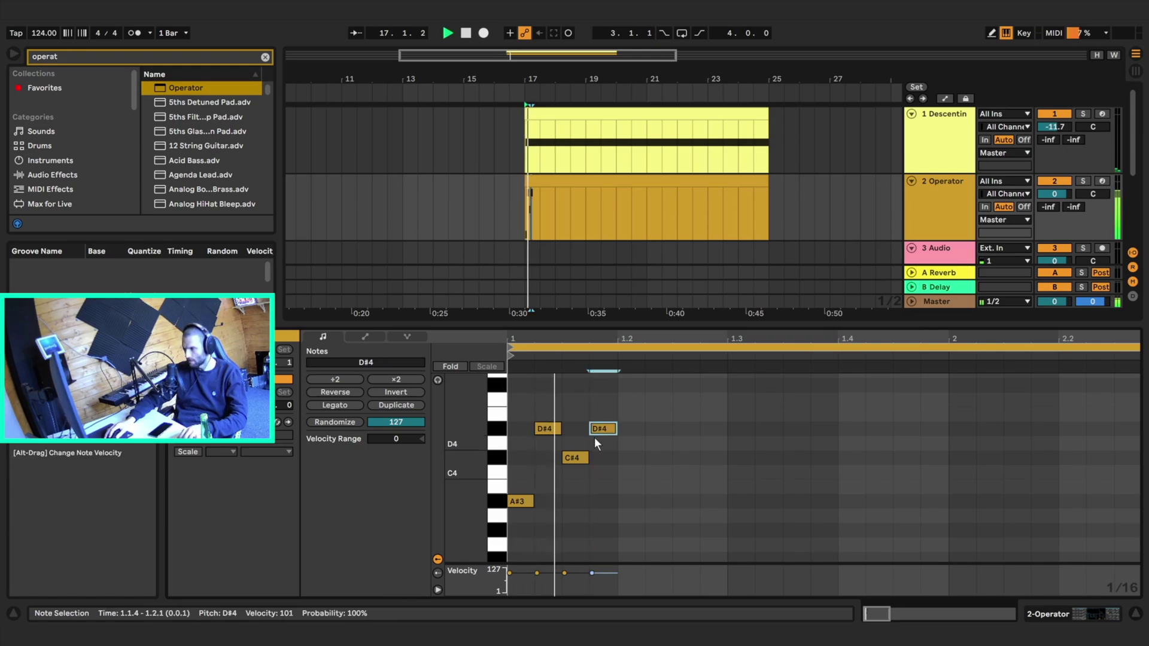
scroll(618, 492, up, 1)
key(space)
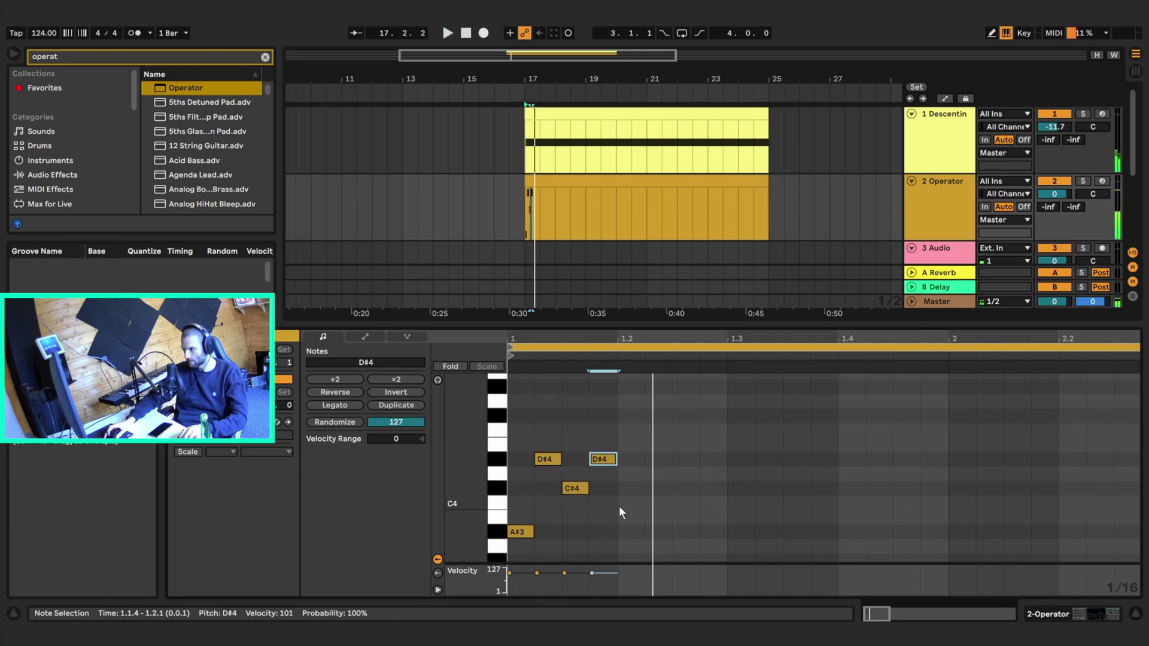
Step: Add sixteenth notes A#3 at 1.2.1 and F4 at 1.2.2, and play the melody back
click(625, 533)
double_click(625, 532)
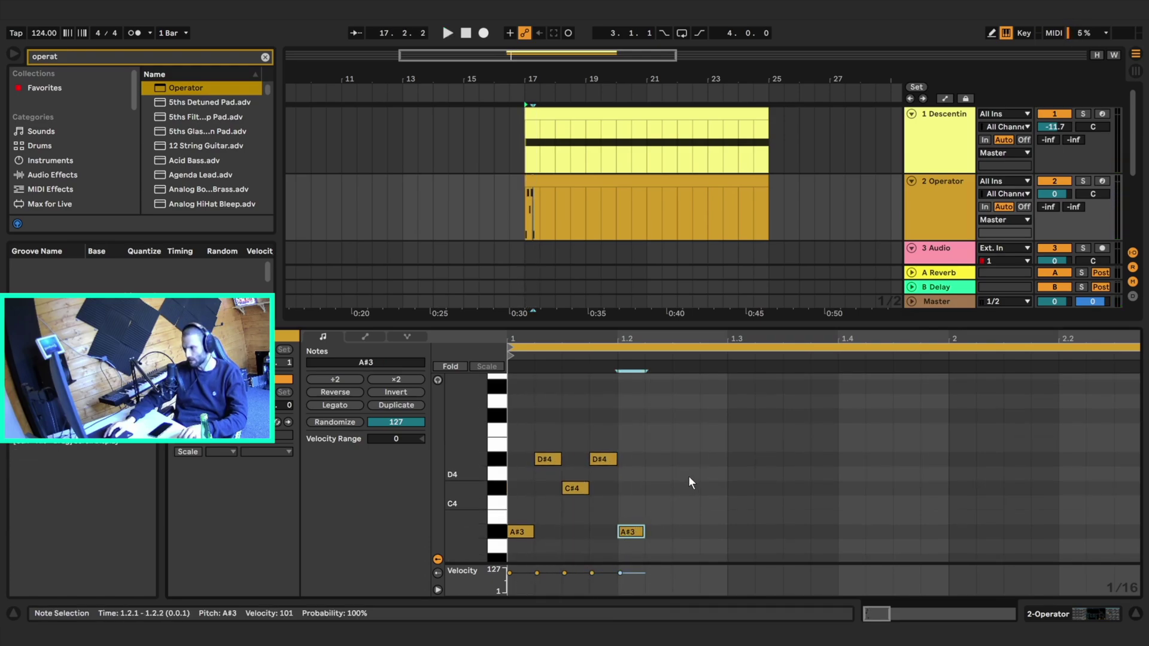
click(666, 475)
double_click(659, 429)
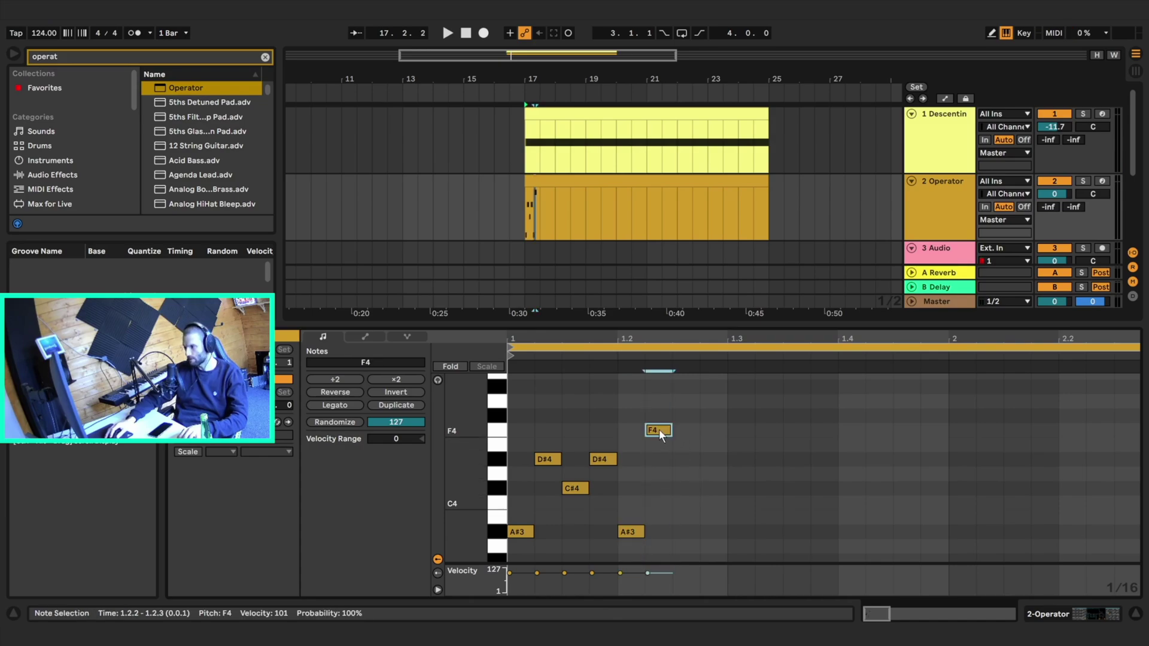
key(space)
key(space)
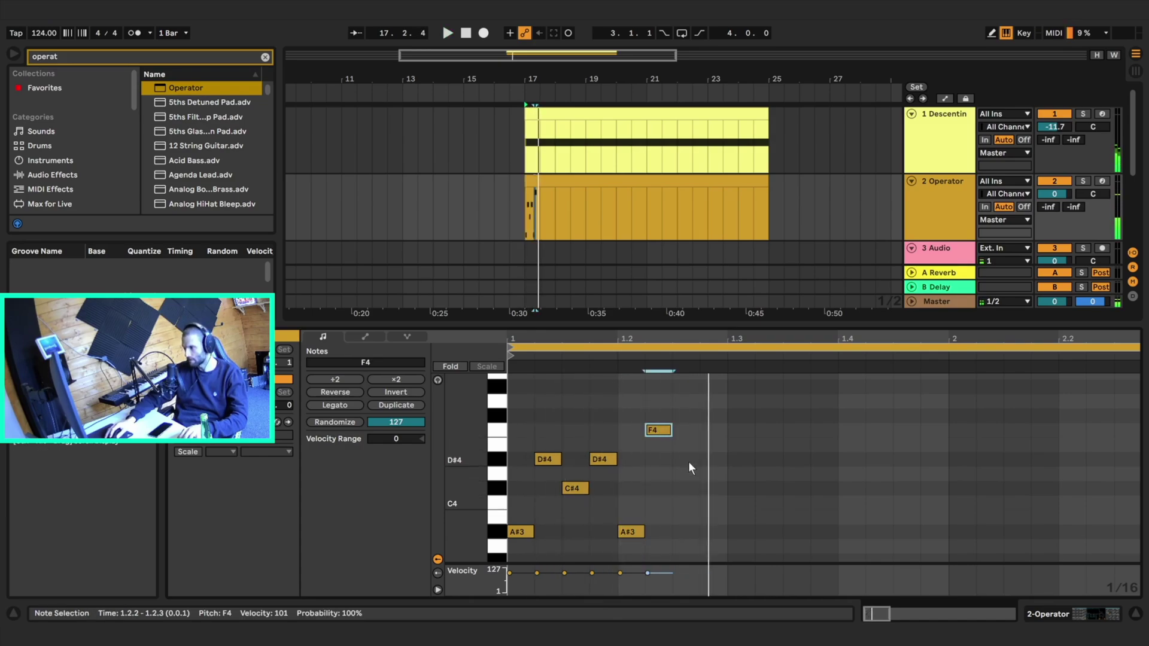
Step: Finish the second beat with D#4 at 1.2.3 and G#4 at 1.2.4, auditioning the result
double_click(687, 460)
key(space)
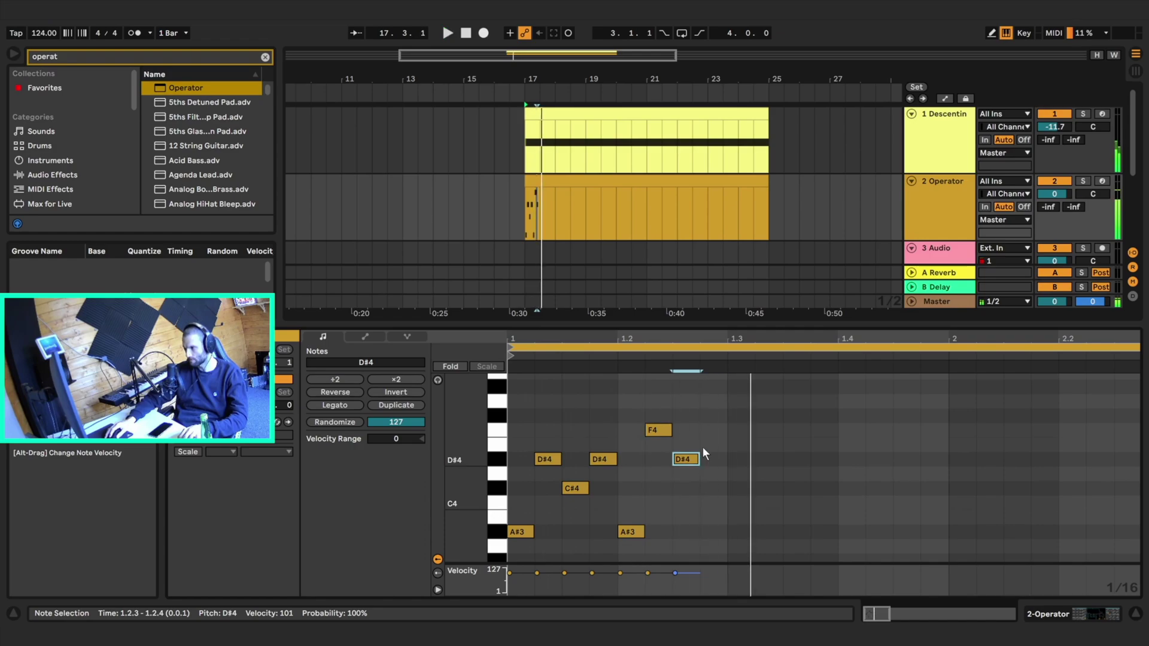
double_click(715, 386)
key(space)
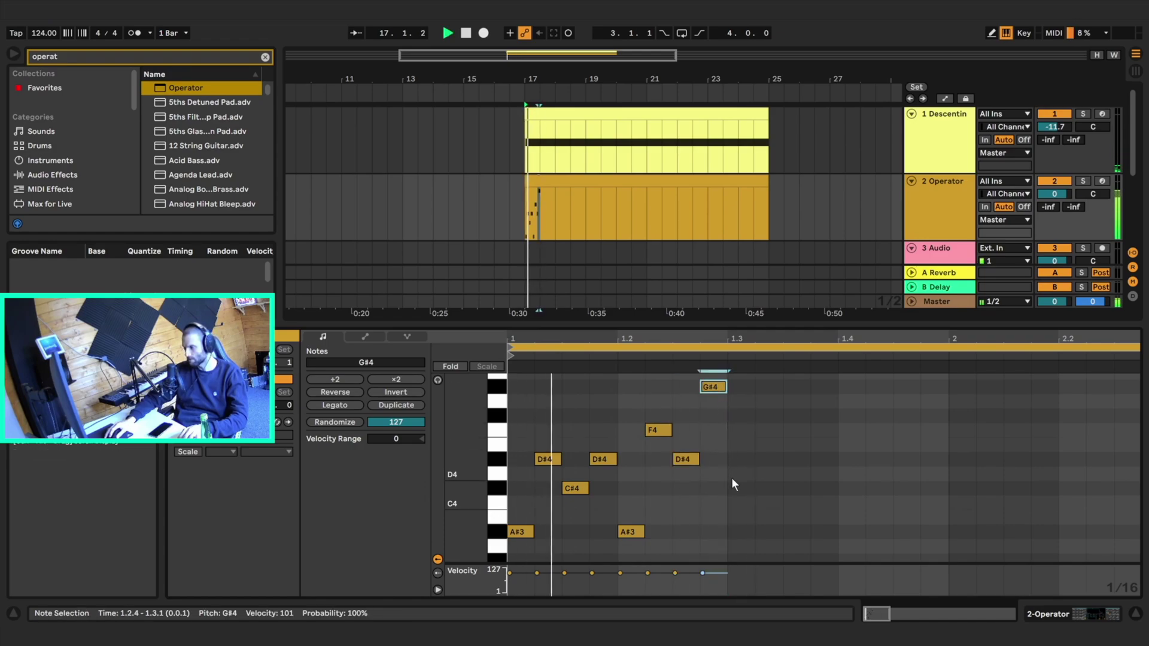
key(space)
Step: Start the third beat with A#3 at 1.3.1 and A#4 at 1.3.2, and audition the sequence
double_click(746, 536)
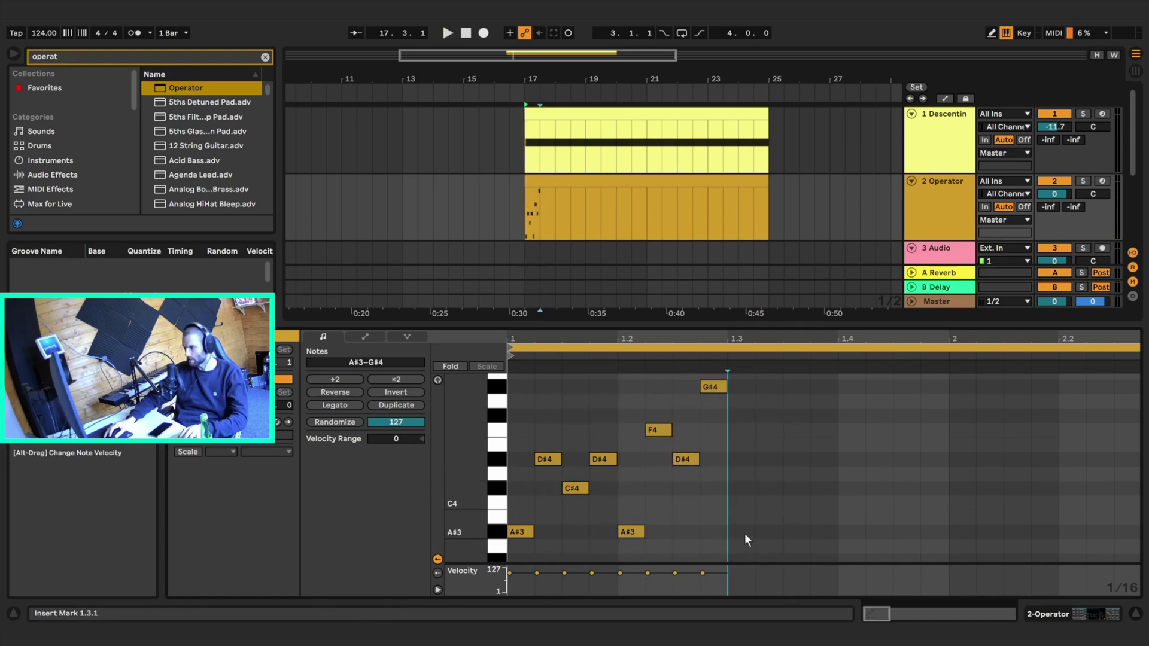
click(744, 533)
scroll(746, 490, up, 2)
scroll(746, 491, down, 2)
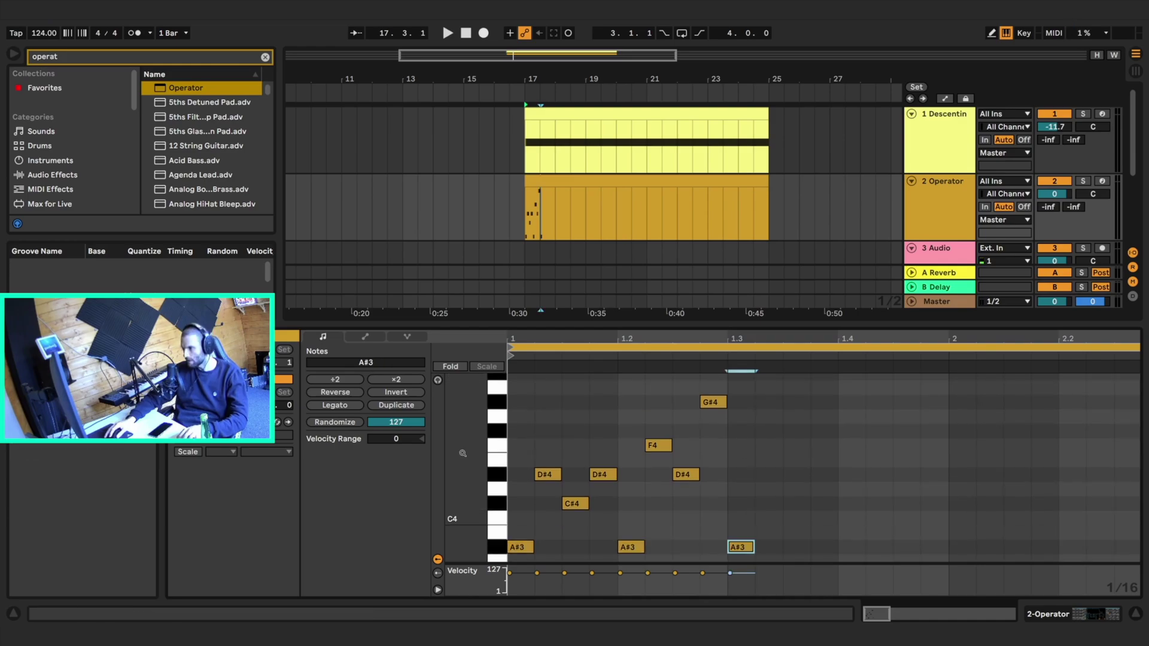
drag(463, 453, 456, 455)
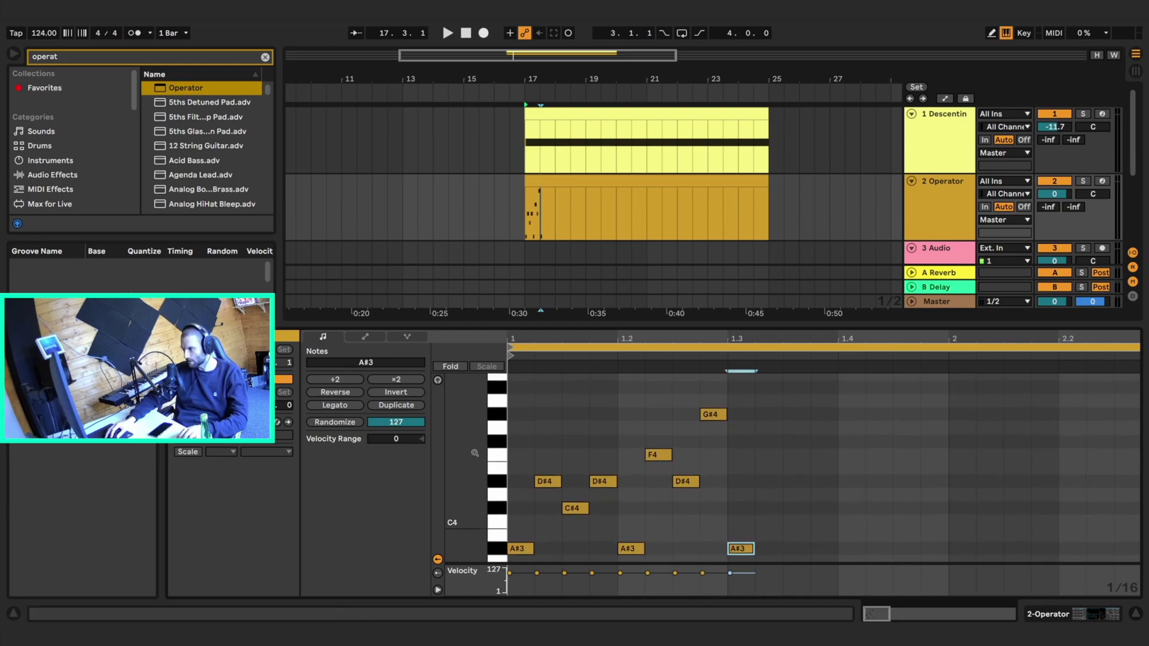
double_click(768, 386)
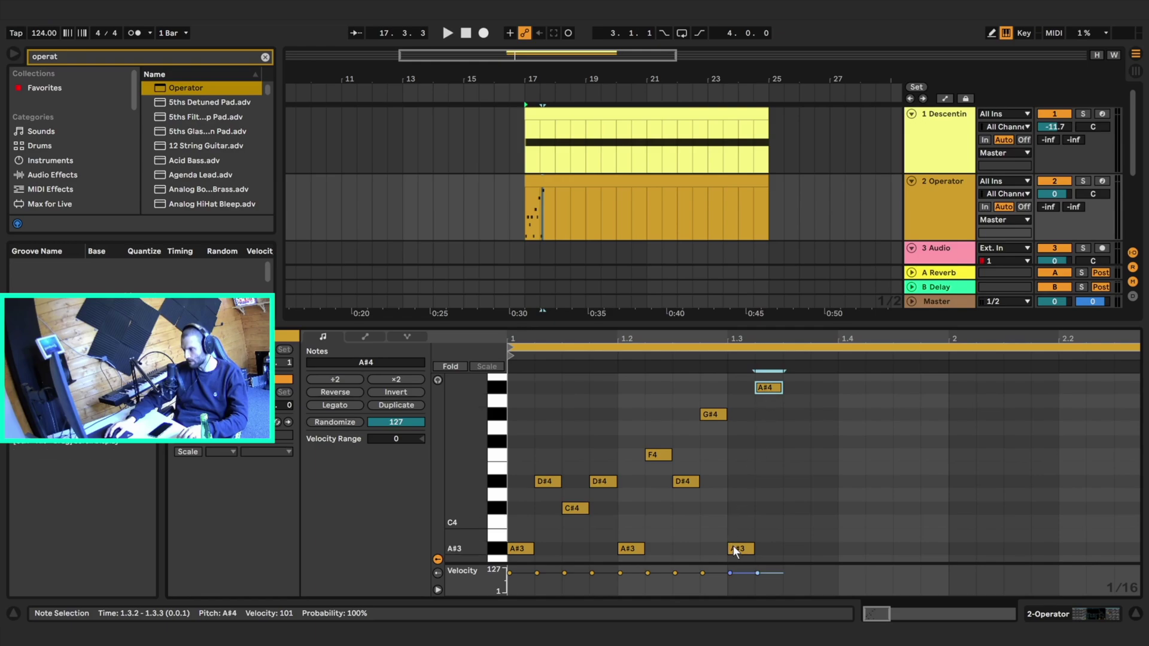
key(space)
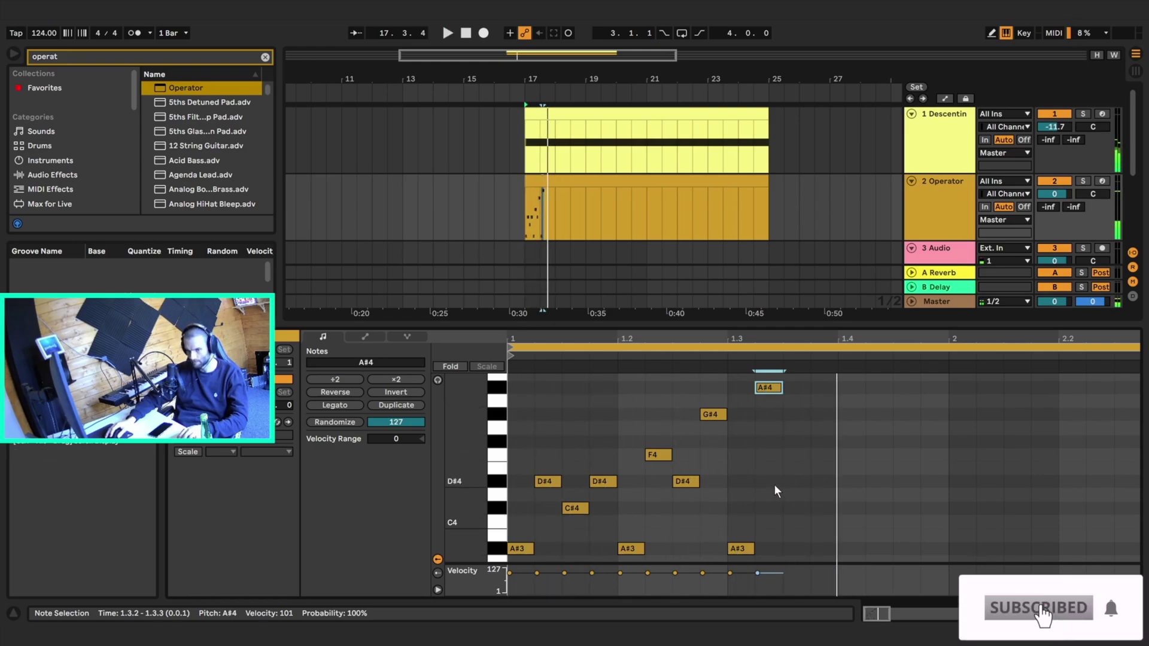
key(space)
Step: Complete the third beat with G#4 at 1.3.3 and A#3 at 1.3.4, and play it back
double_click(801, 414)
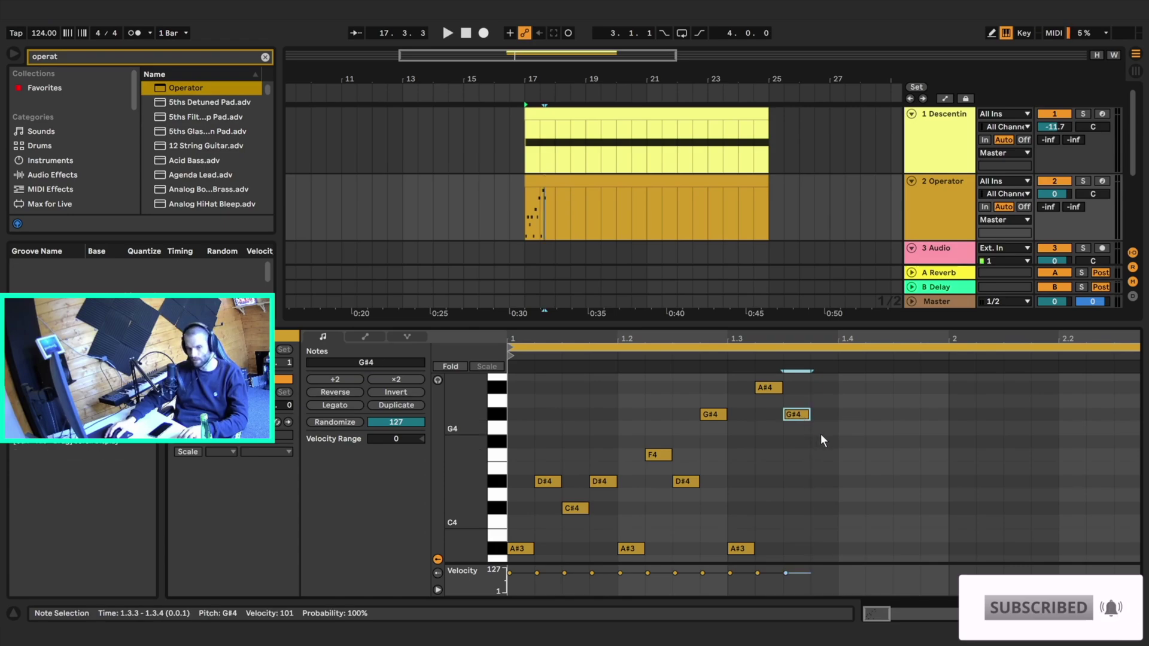
double_click(825, 549)
key(space)
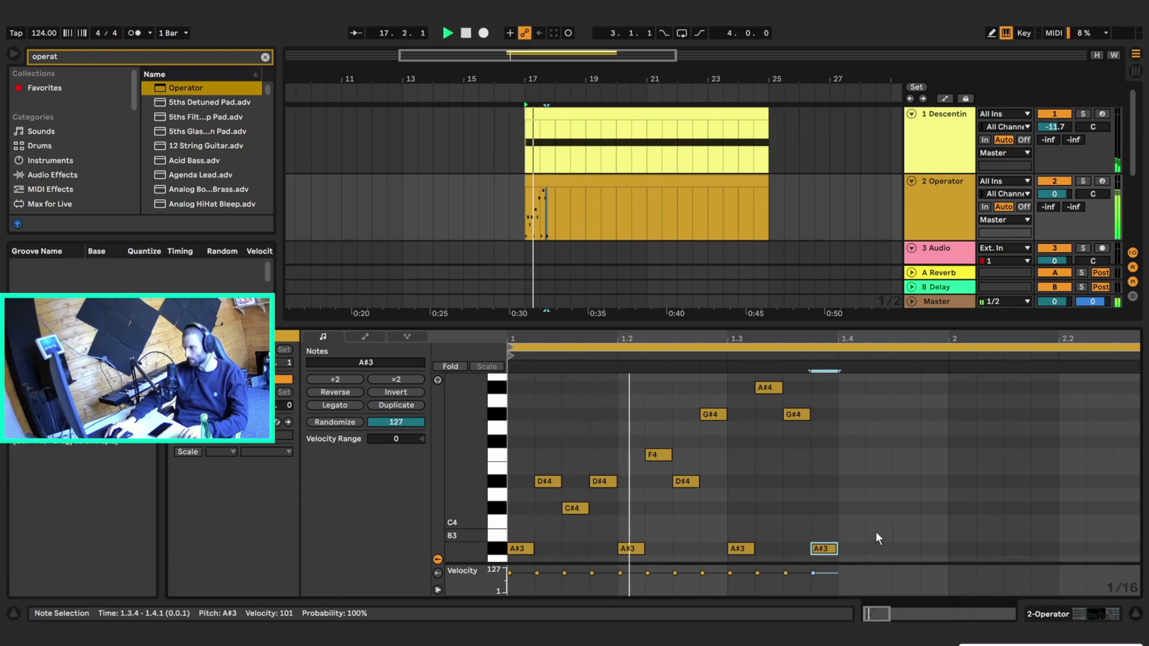
key(space)
Step: Fill the fourth beat with sixteenth notes C#5, A#4, C5 and G#4, and audition the full one-bar sequence
scroll(858, 472, up, 5)
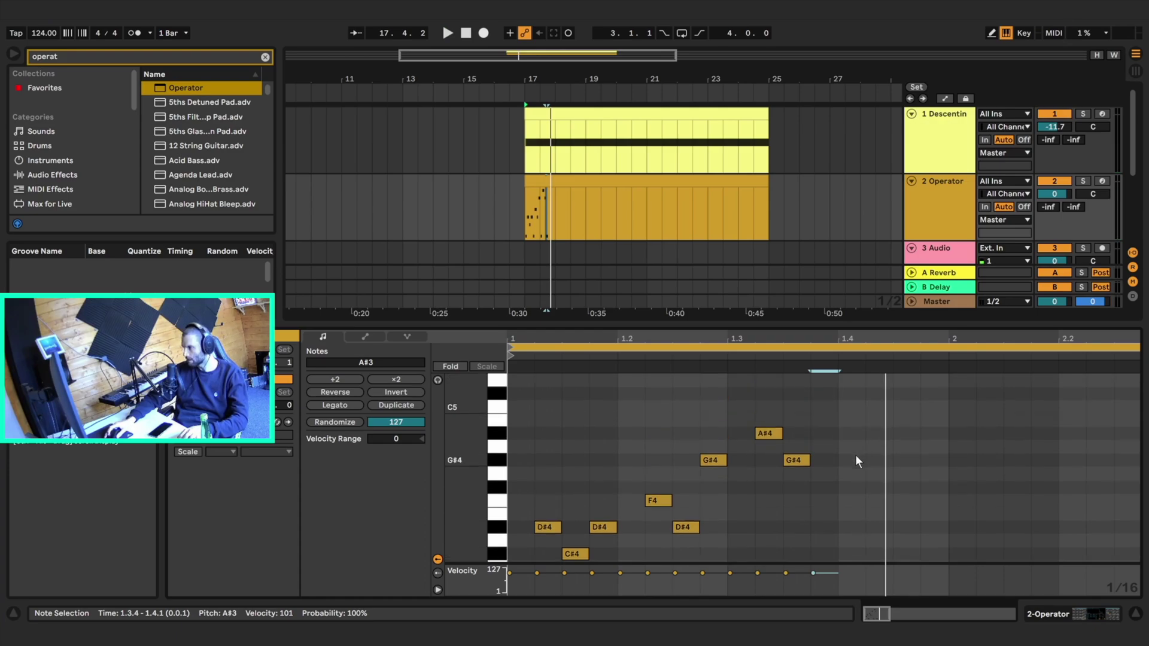
double_click(846, 441)
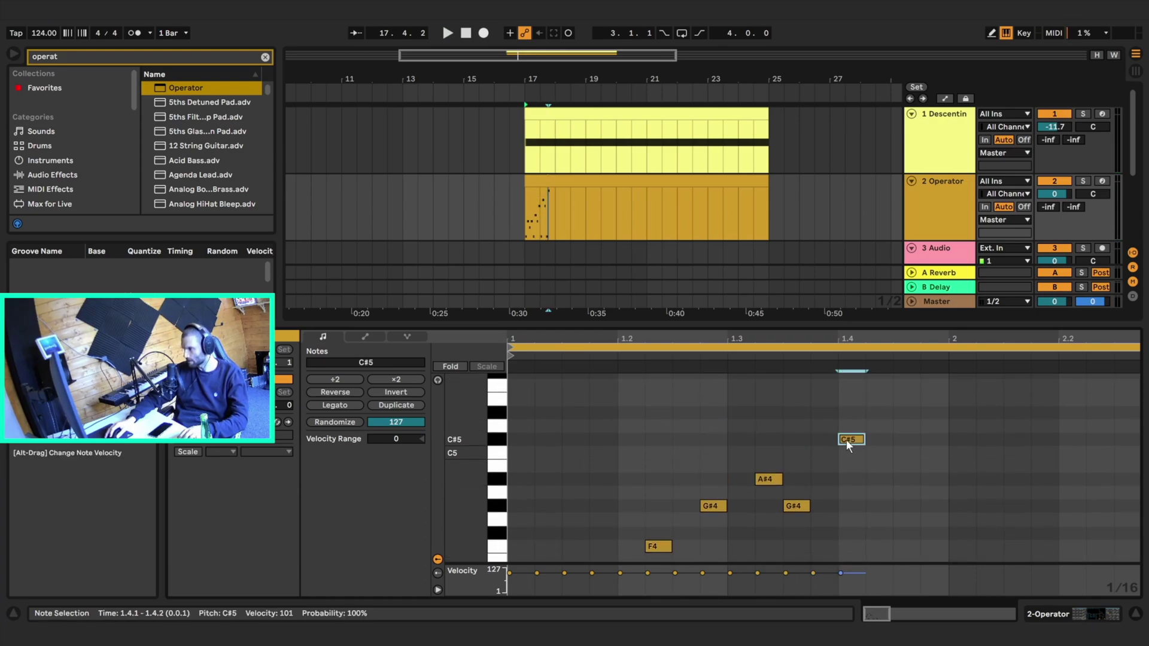
double_click(877, 478)
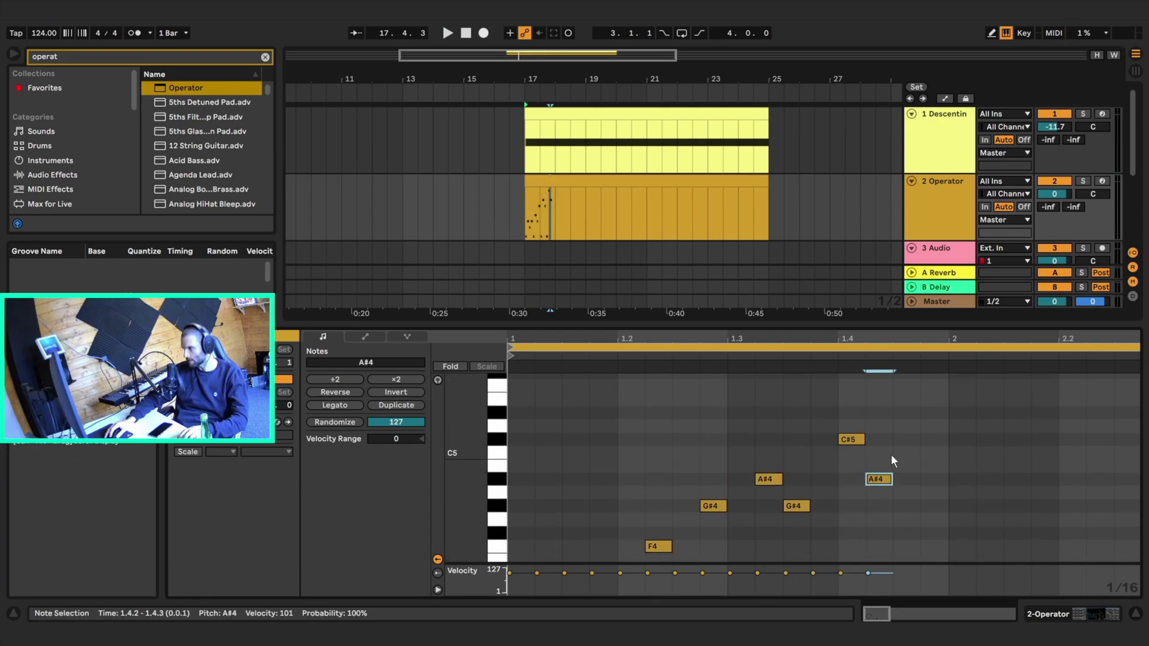
double_click(907, 454)
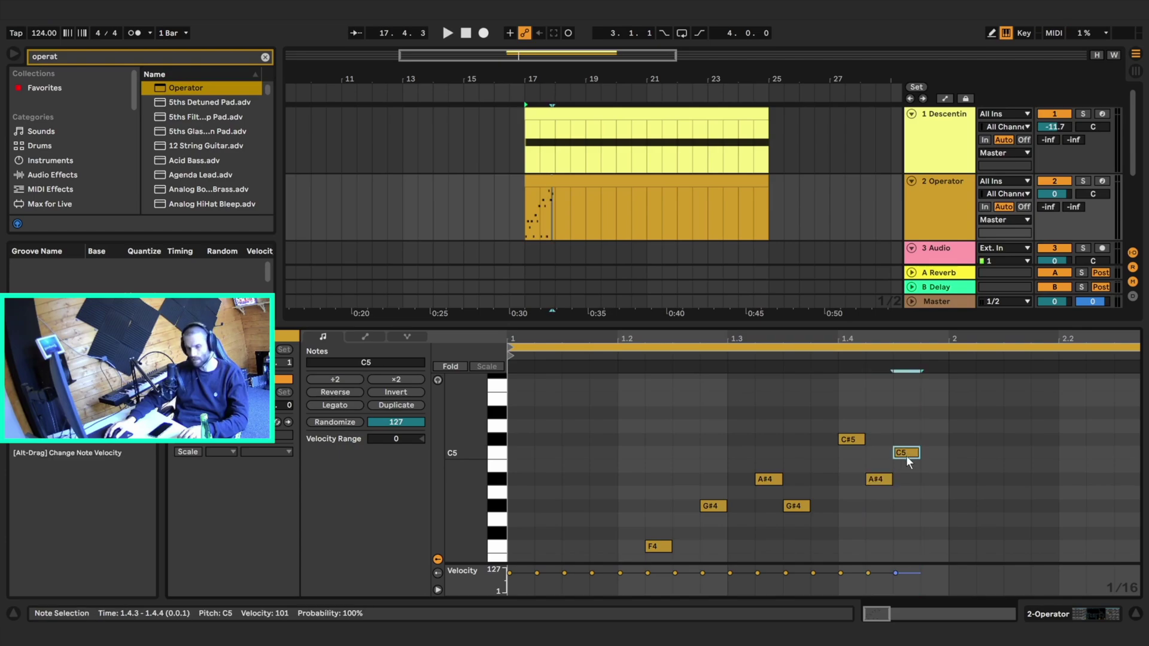
click(937, 505)
double_click(937, 504)
scroll(937, 504, down, 3)
key(space)
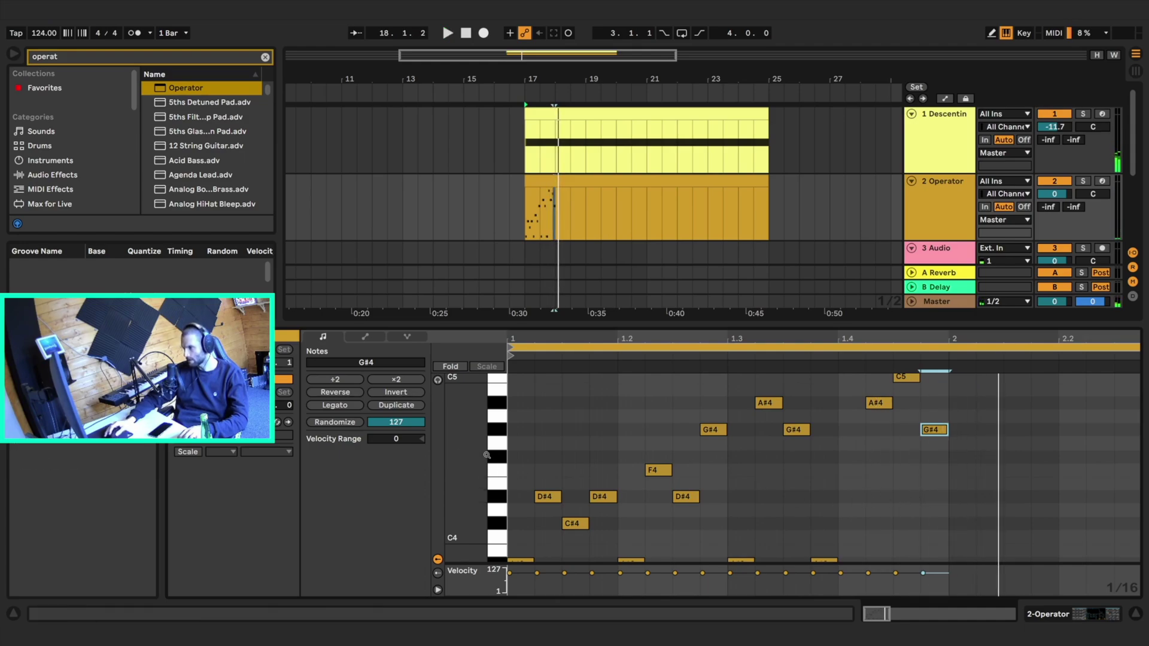
drag(486, 455, 486, 419)
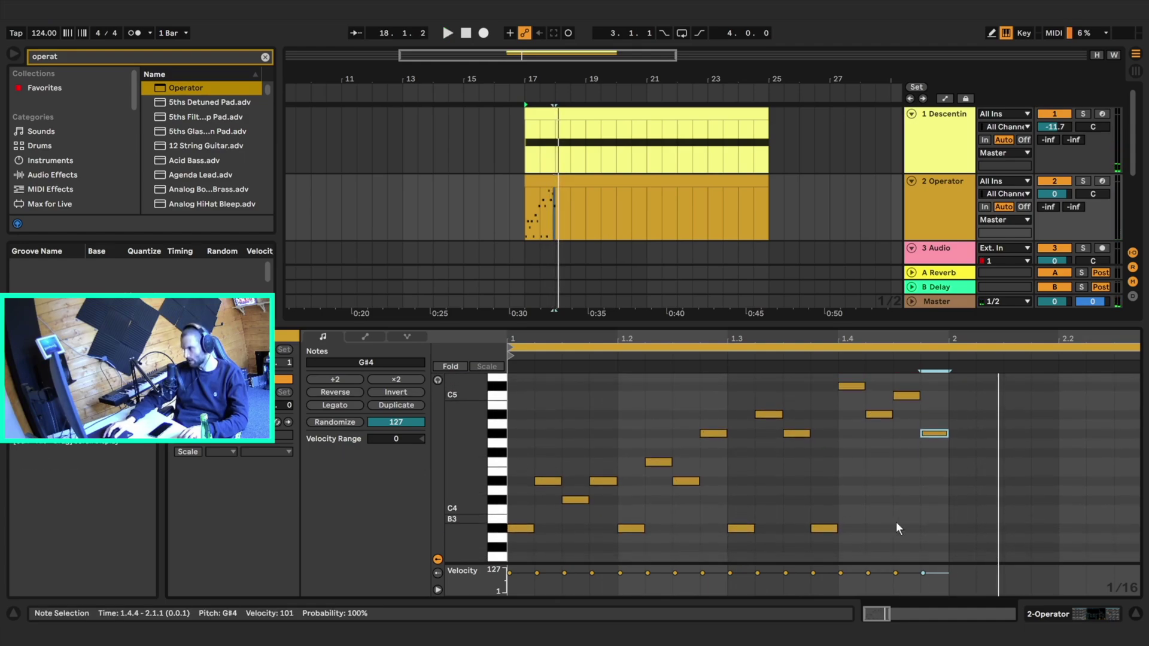
key(space)
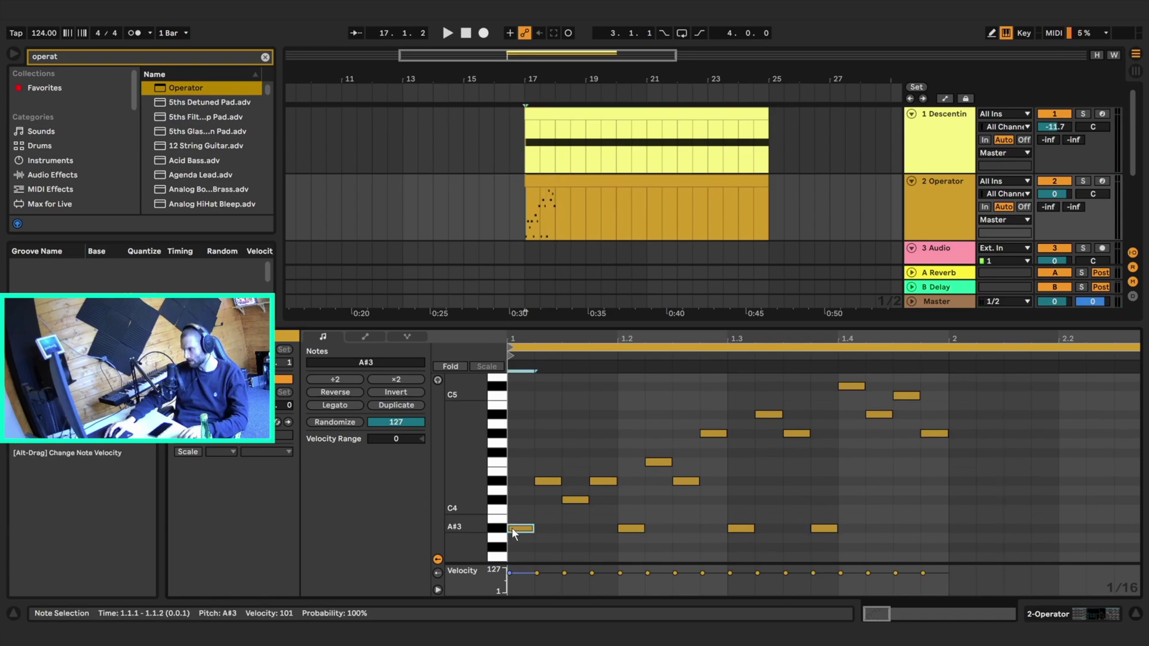
Step: Pick out the four A#3 root notes in the first bar by selecting them together
click(513, 528)
click(621, 529)
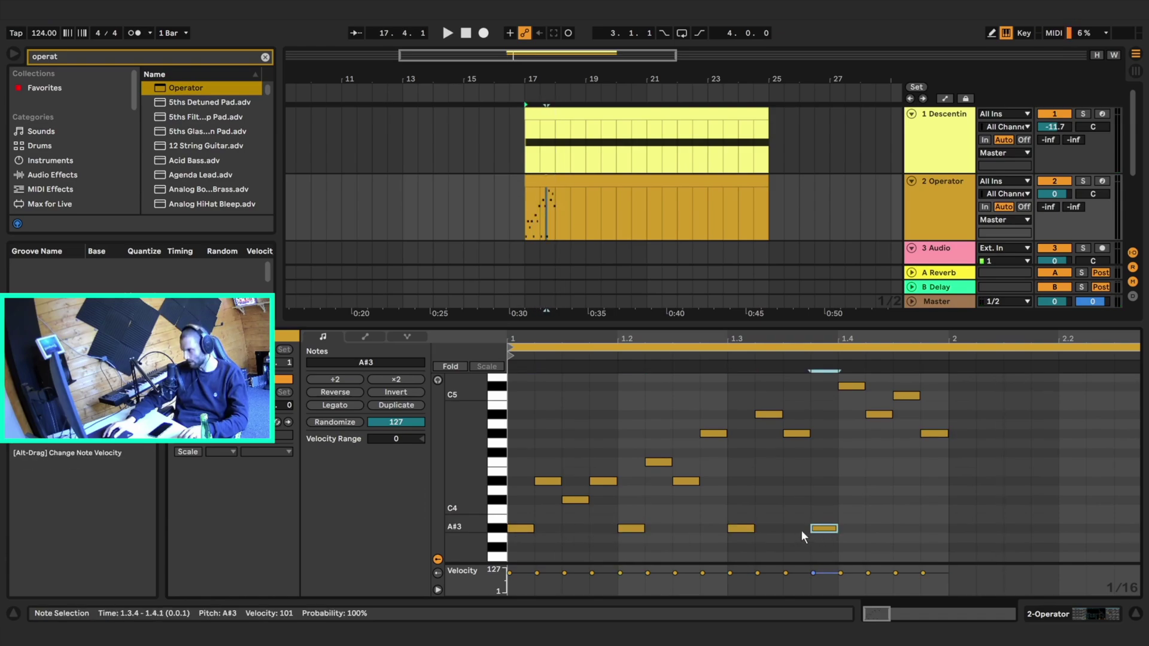
drag(515, 543, 855, 531)
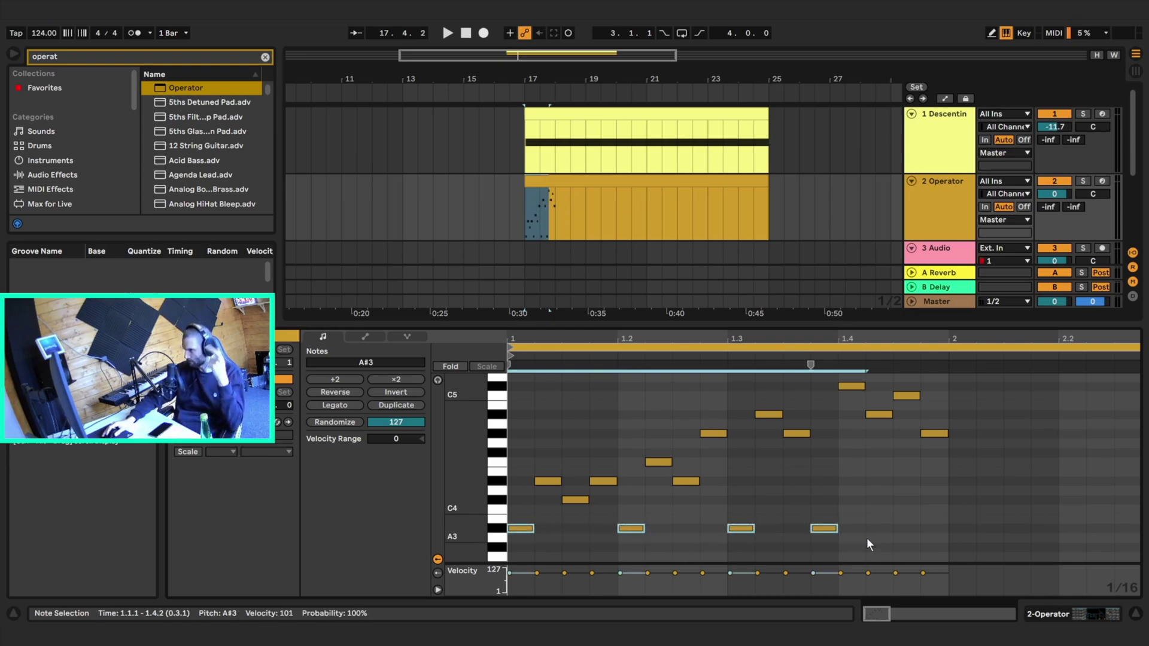
drag(527, 553, 846, 525)
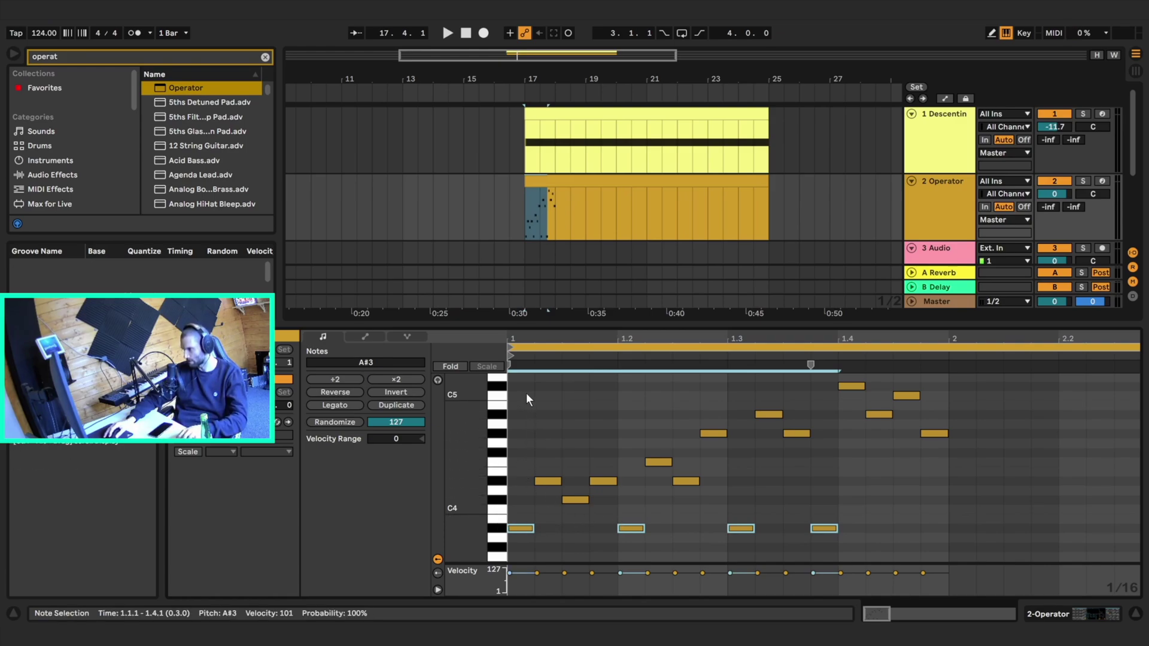
Step: Deactivate all notes above the A#3 row, add an A#3 sixteenth at 1.4.3, and audition the remaining root-note rhythm
drag(526, 392, 996, 506)
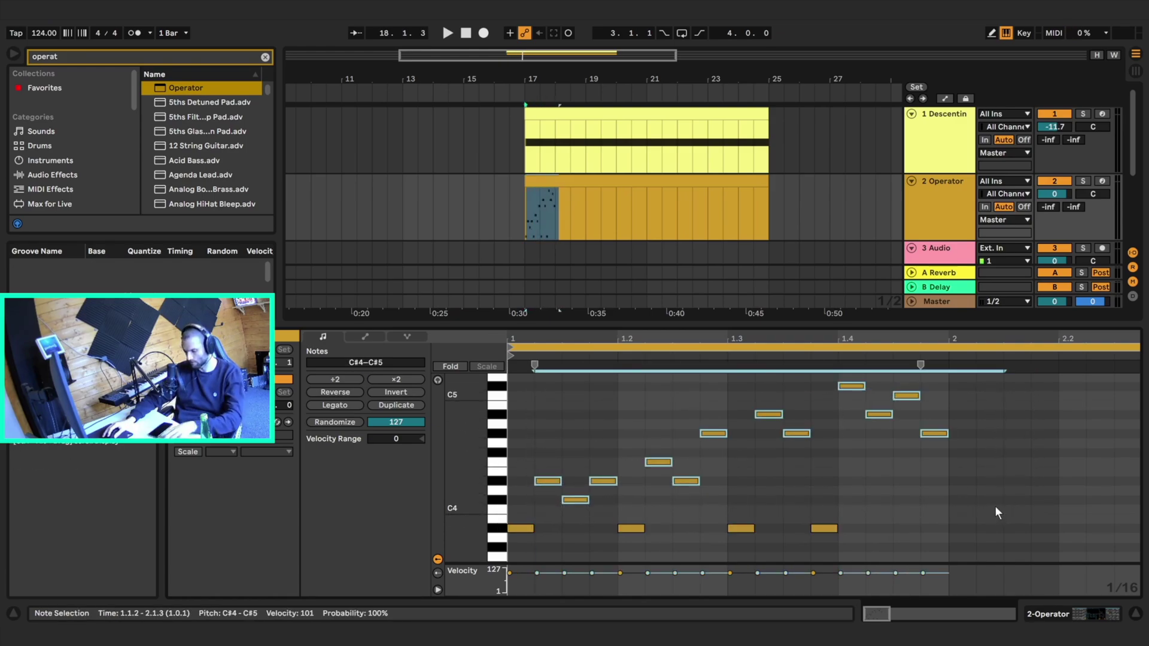
key(0)
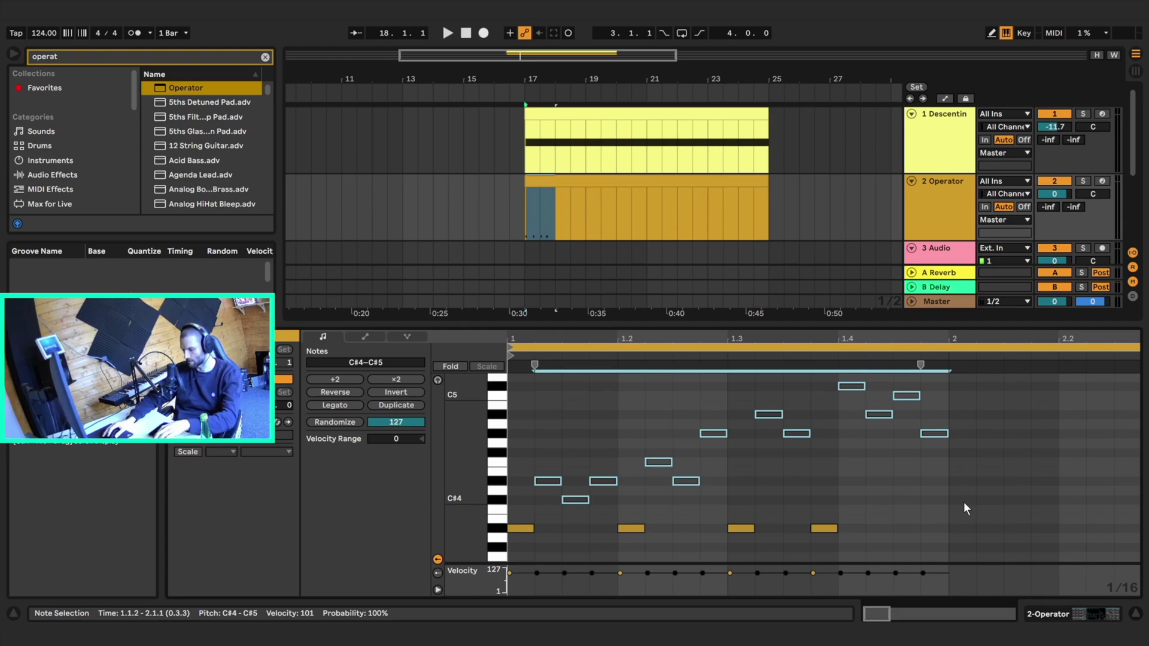
key(space)
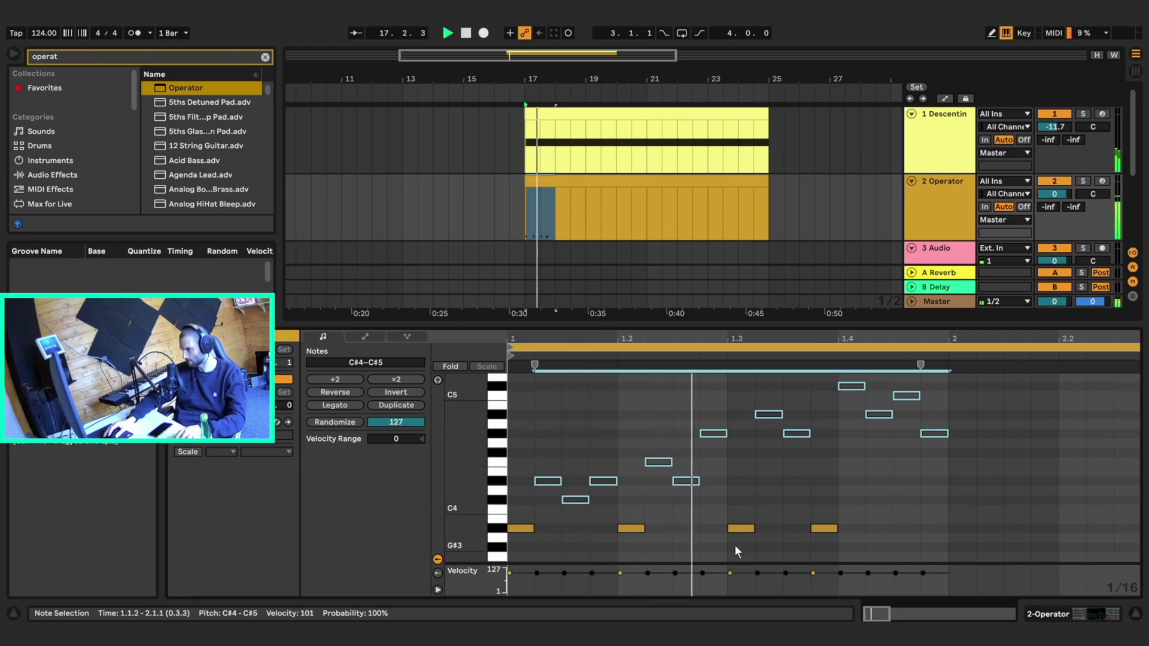
key(space)
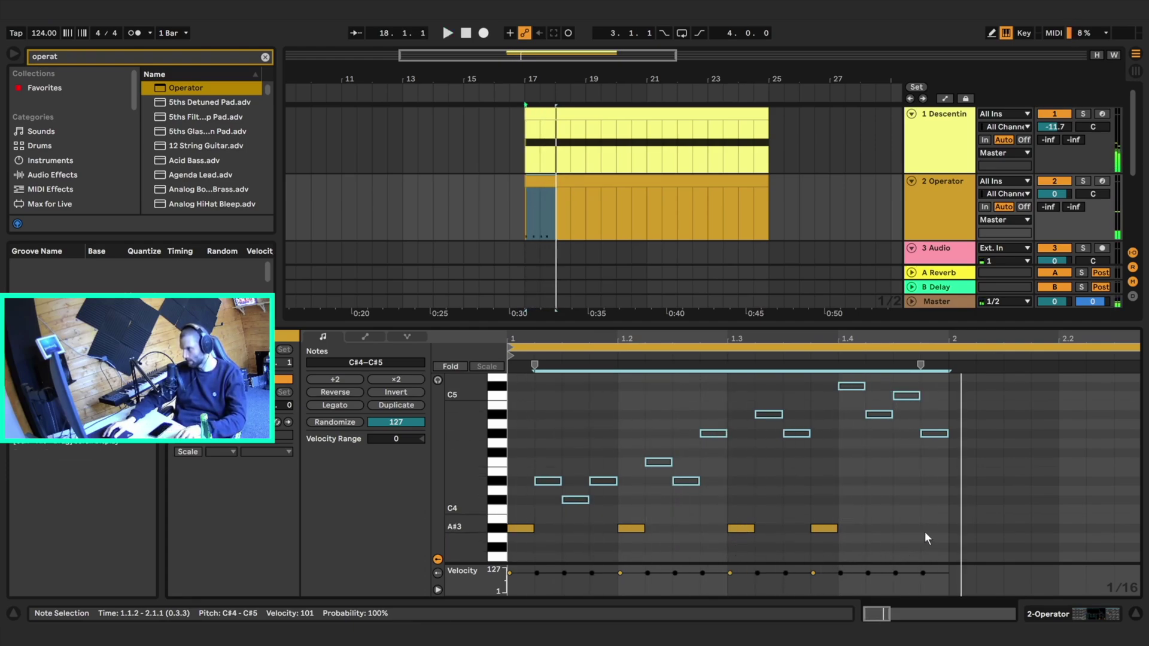
double_click(906, 528)
key(space)
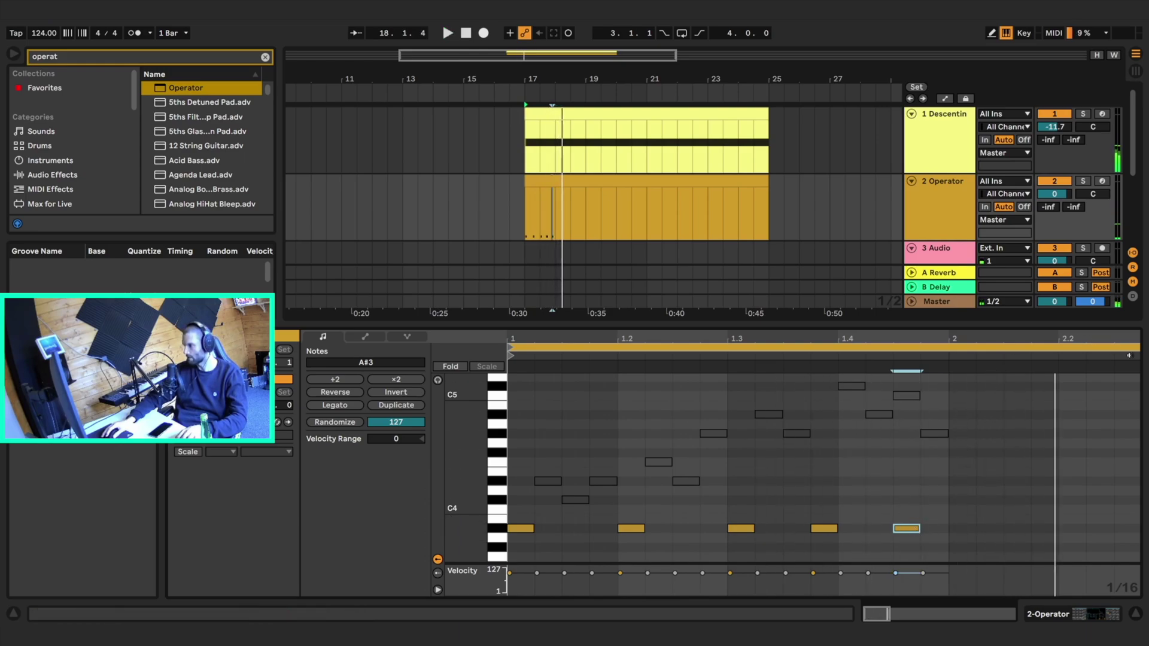
Step: Shorten the Operator clip's loop to one bar, from 1.1.1 to 2.1.1, and audition the looped root-note rhythm
drag(1049, 342, 1049, 251)
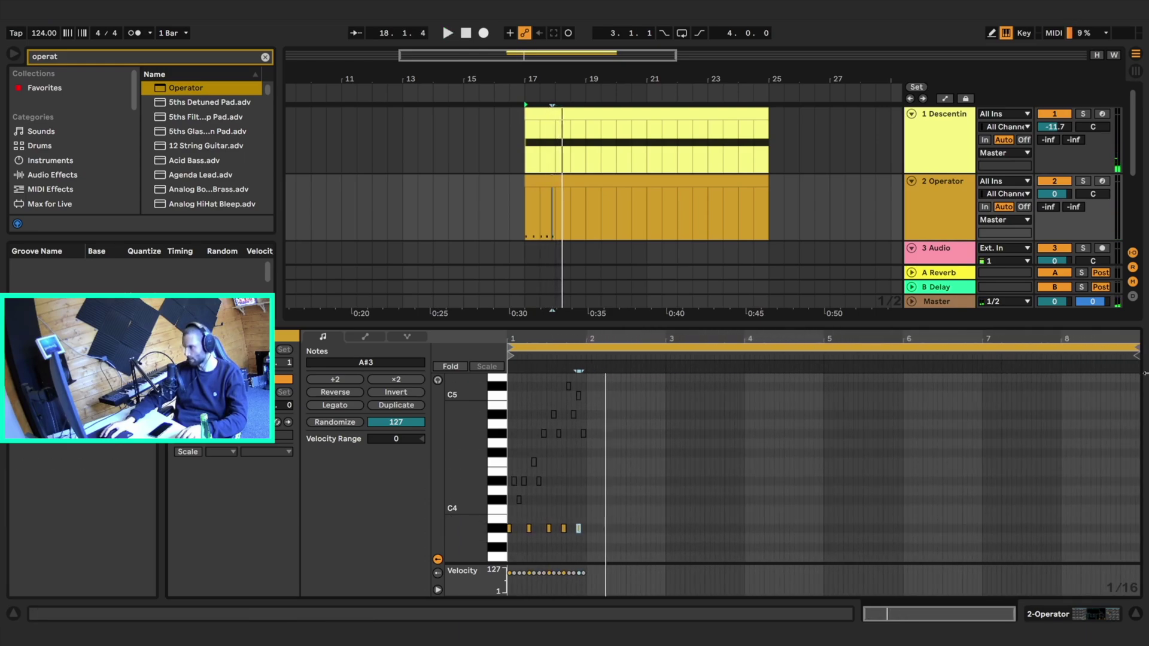
drag(1137, 349, 585, 357)
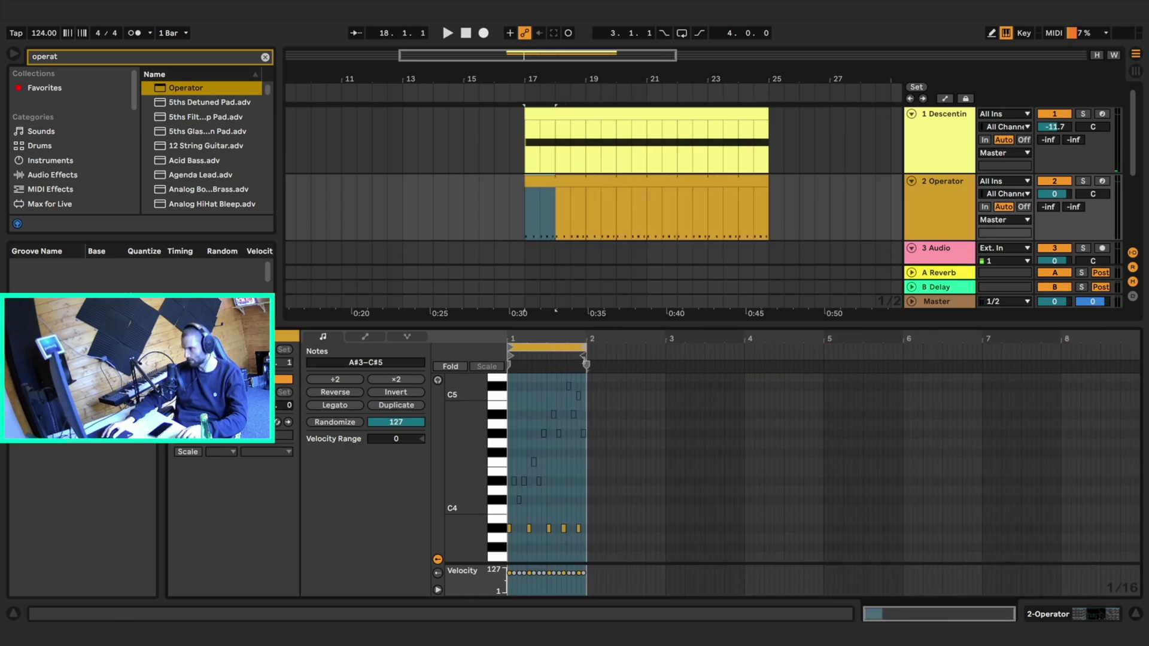
key(space)
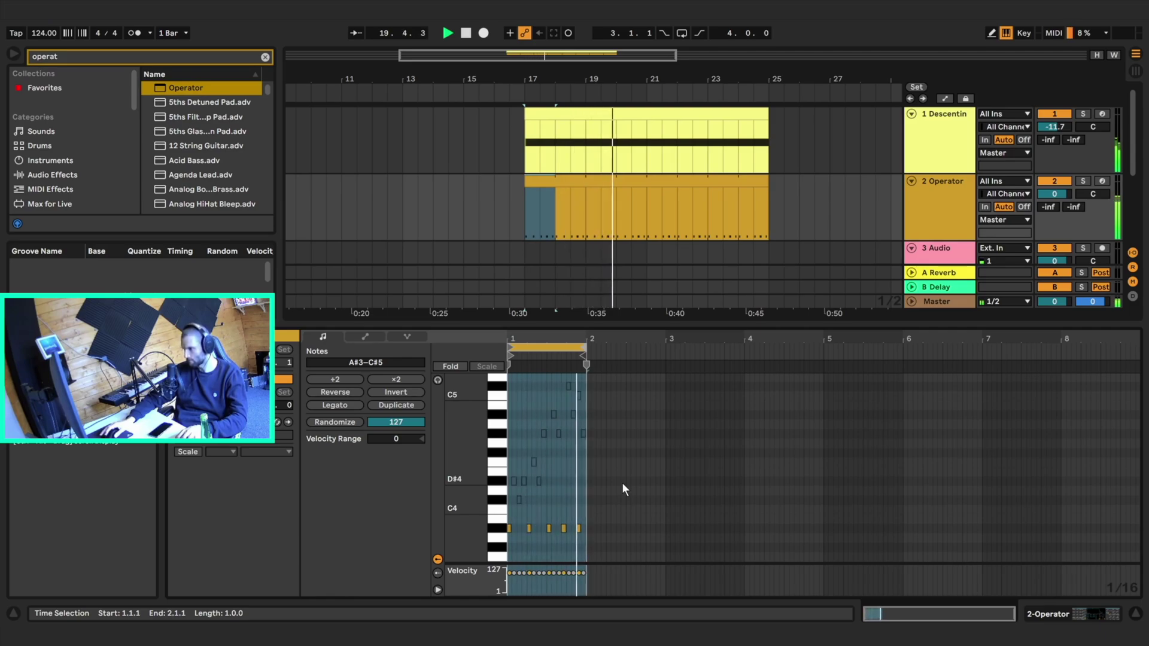
key(space)
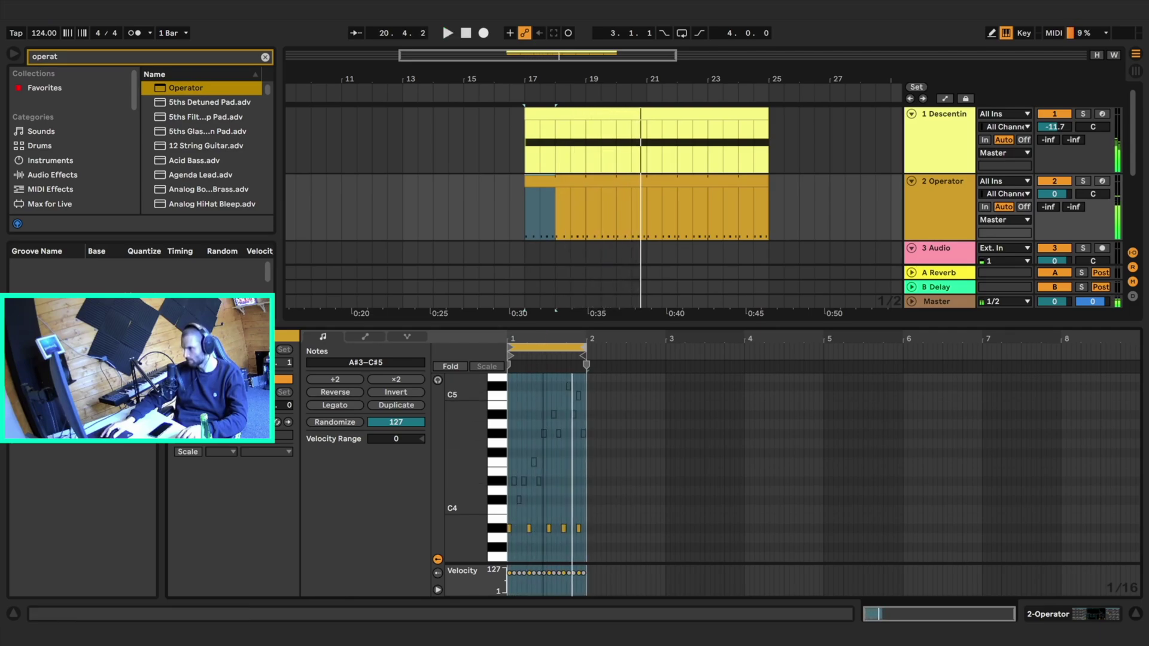
Step: Reactivate all the deactivated notes from C#4 to C#5 above the A#3 row and audition the full one-bar sequence
drag(527, 339, 578, 392)
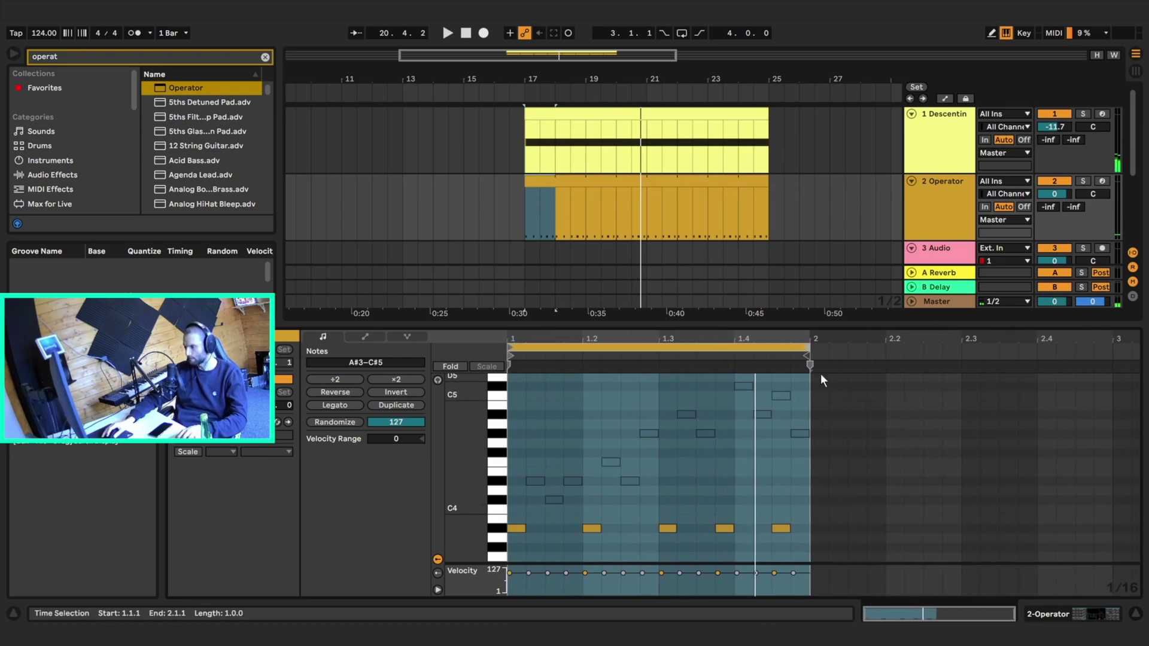
drag(526, 383, 806, 511)
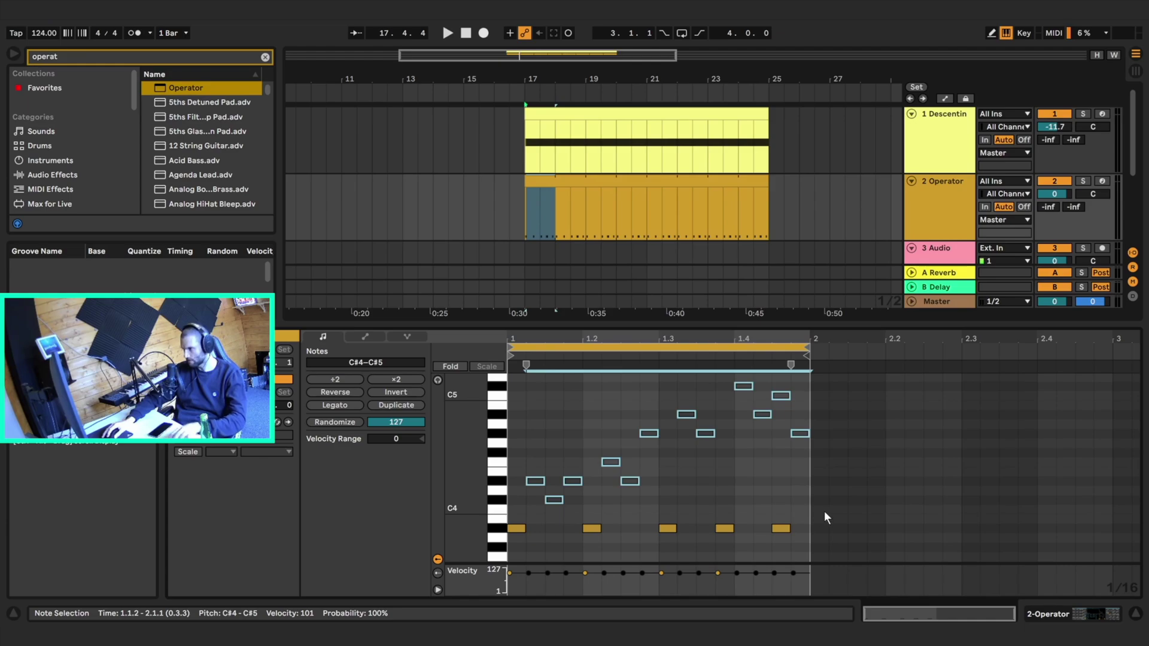
key(0)
key(space)
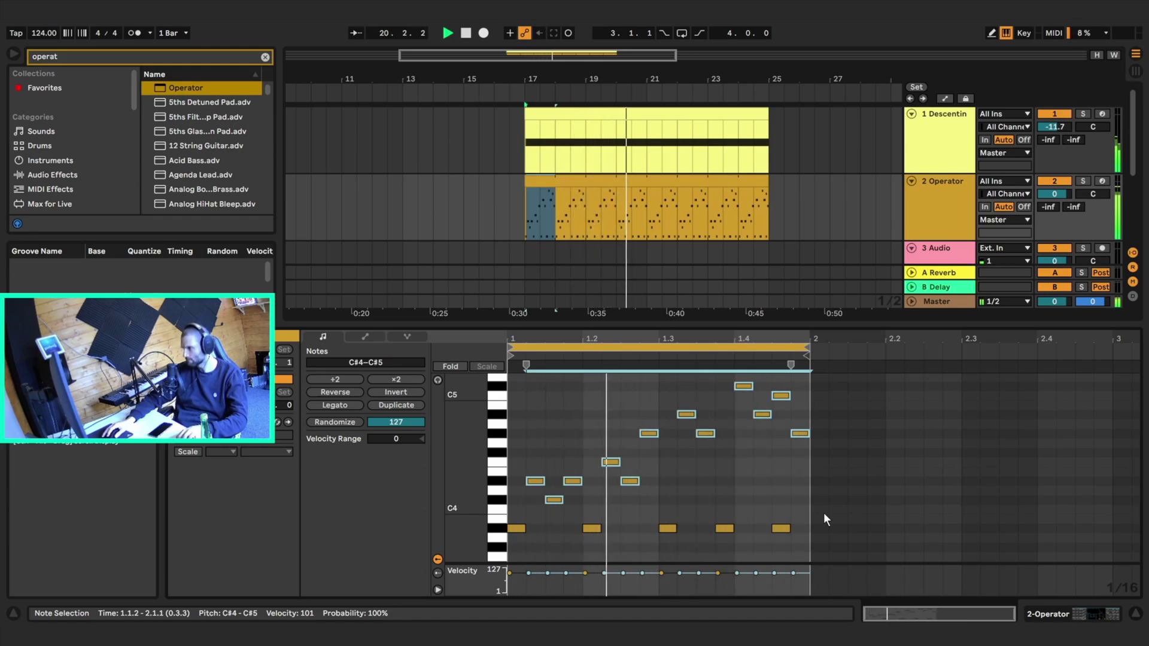
key(space)
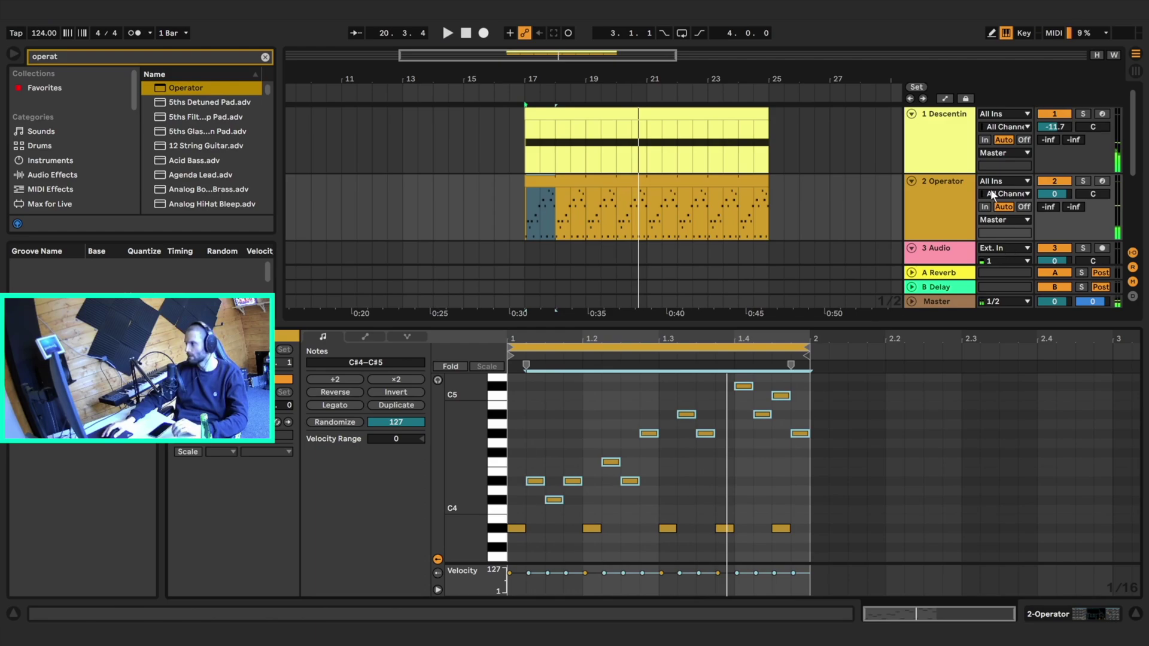
Step: Mute the Descentin pad track and turn off looping for the Operator clip
click(1061, 113)
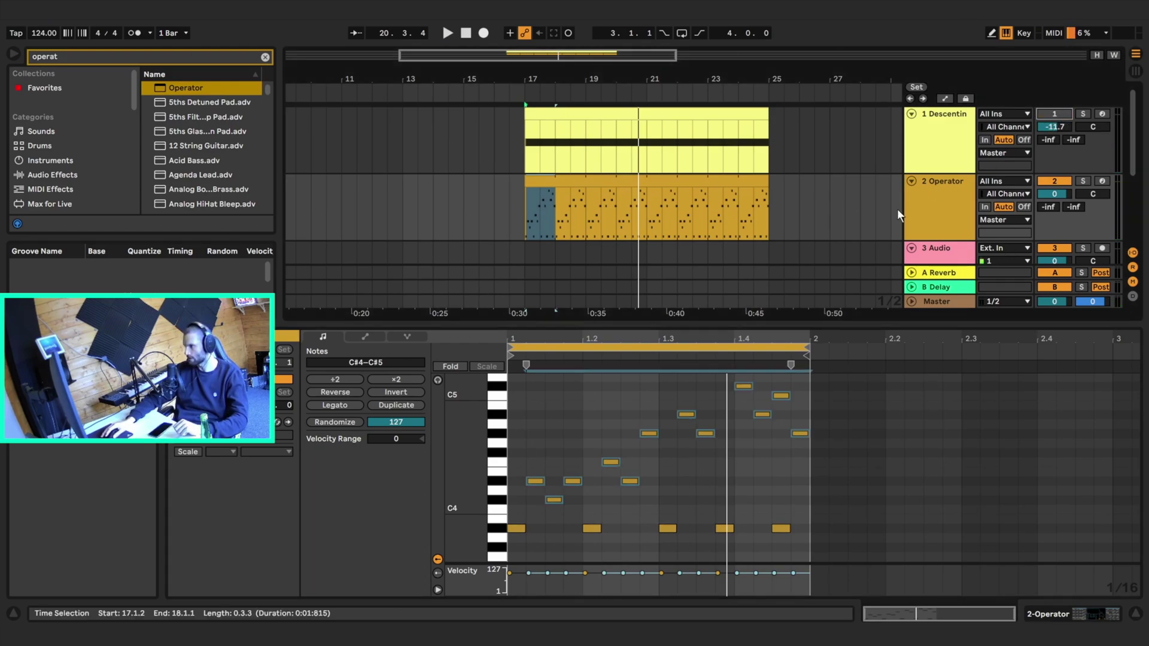
click(933, 216)
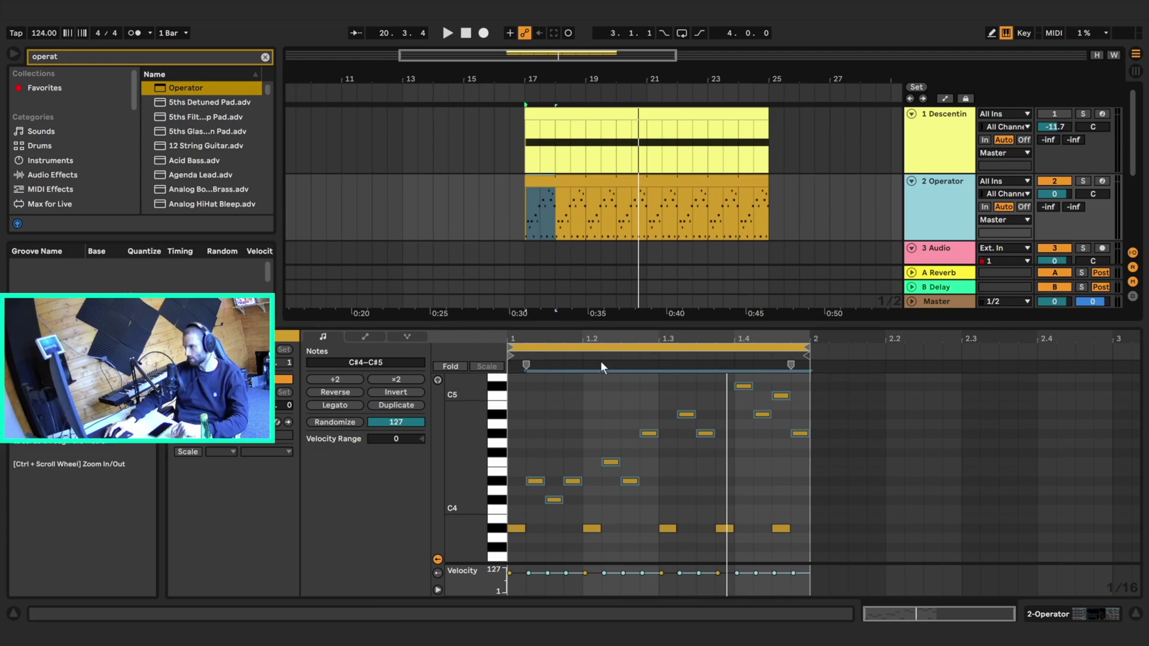
key(ctrl+l)
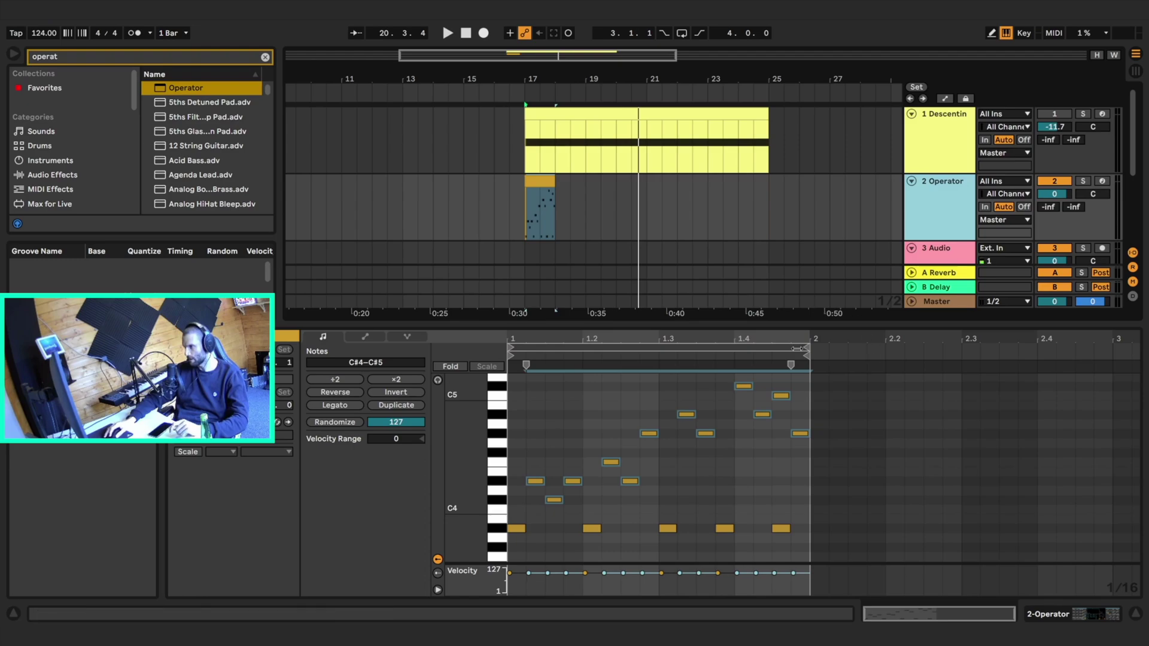
Step: Extend the unlooped Operator clip to eight bars, ending at bar 25, and stretch its loop region to 9.1.1
drag(806, 345, 1097, 351)
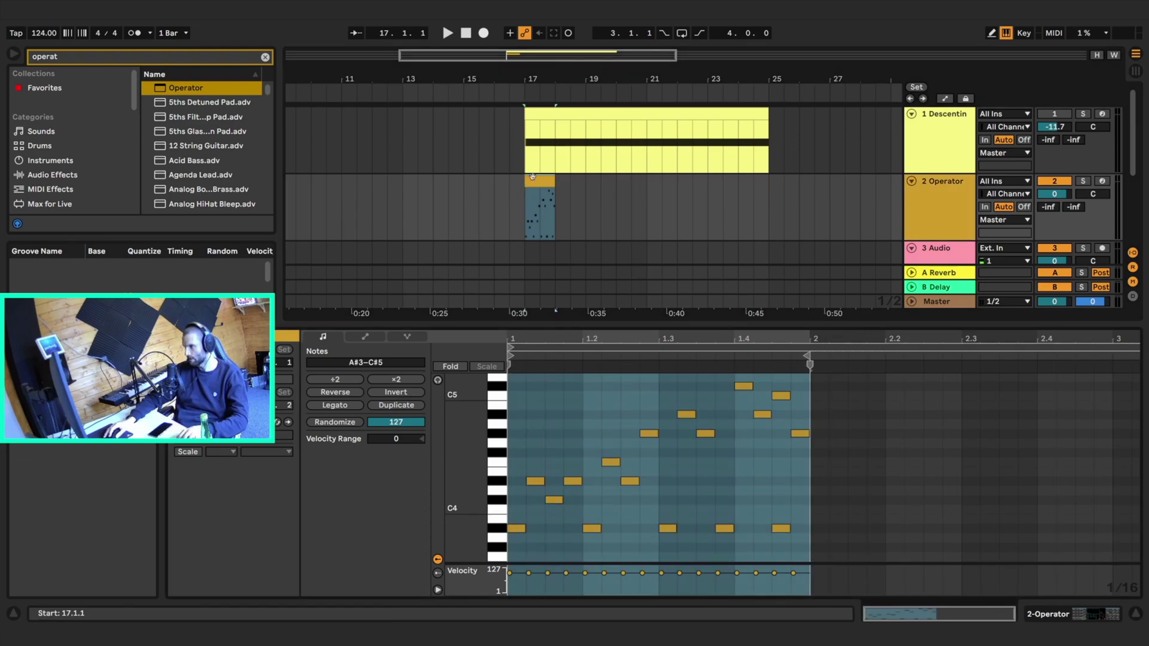
drag(554, 179, 770, 180)
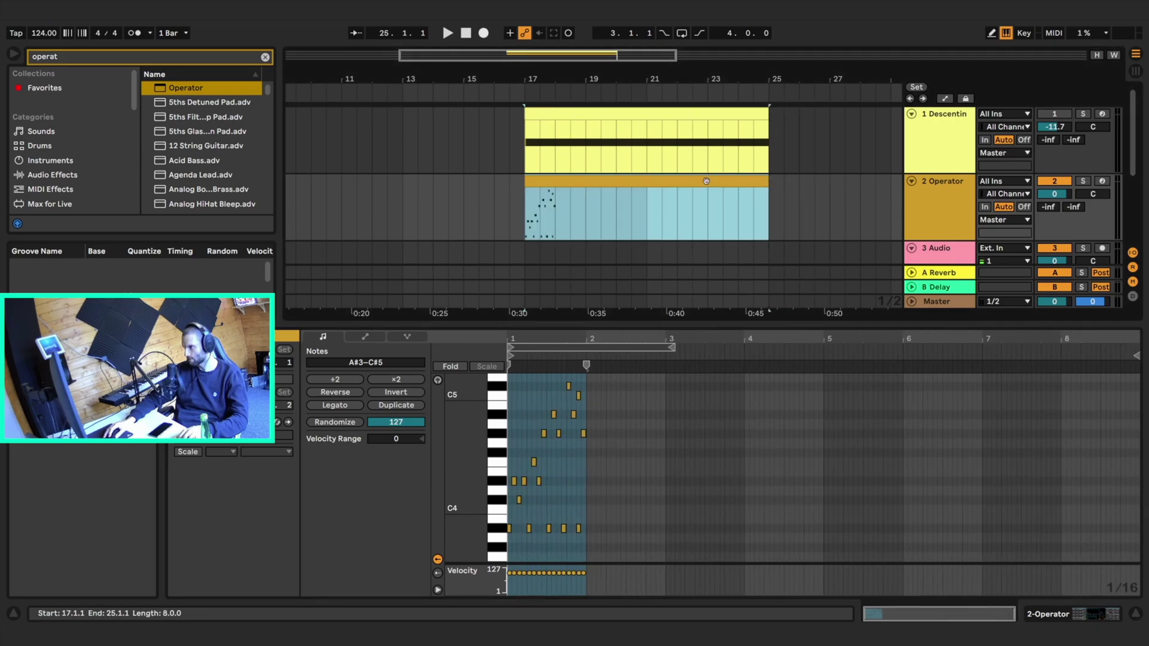
double_click(706, 180)
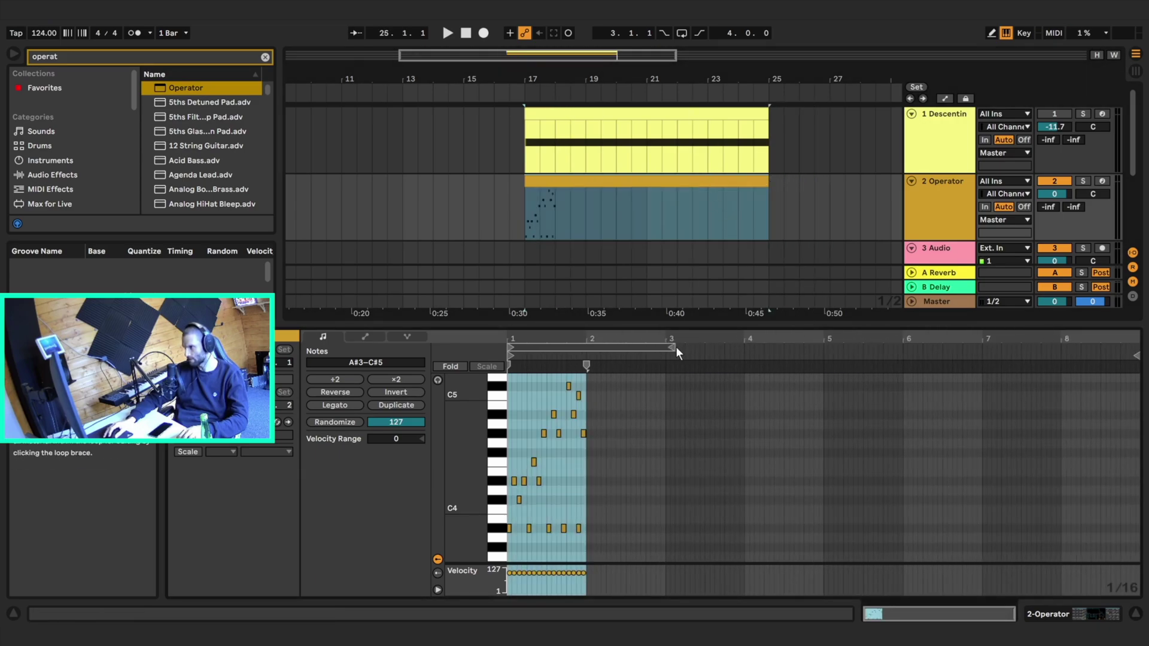
drag(676, 347, 1137, 347)
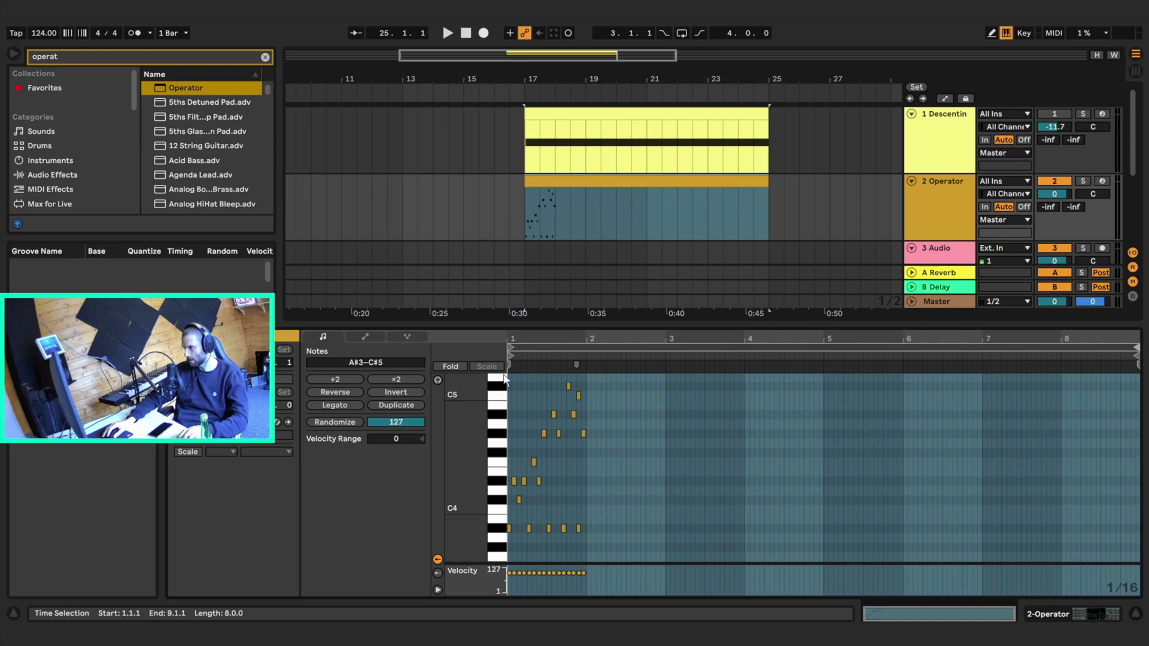
Step: Duplicate all the notes of the first bar three times to fill bars 2 to 4
drag(583, 382, 502, 572)
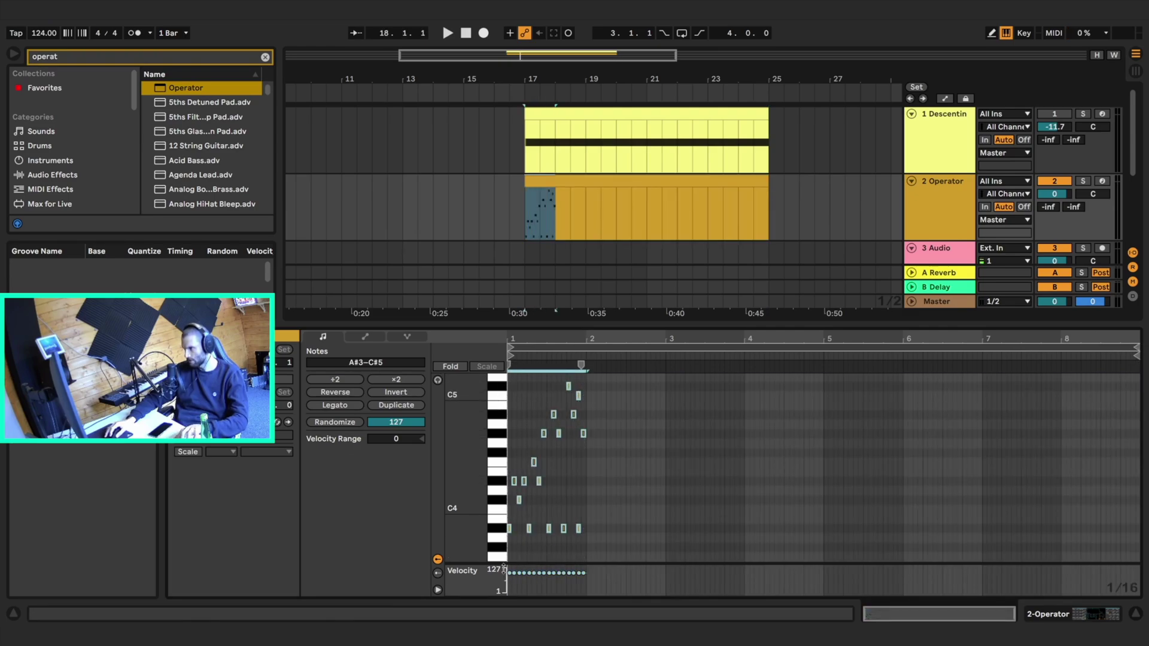
key(ctrl+d)
key(ctrl+d)
key(ctrl+d)
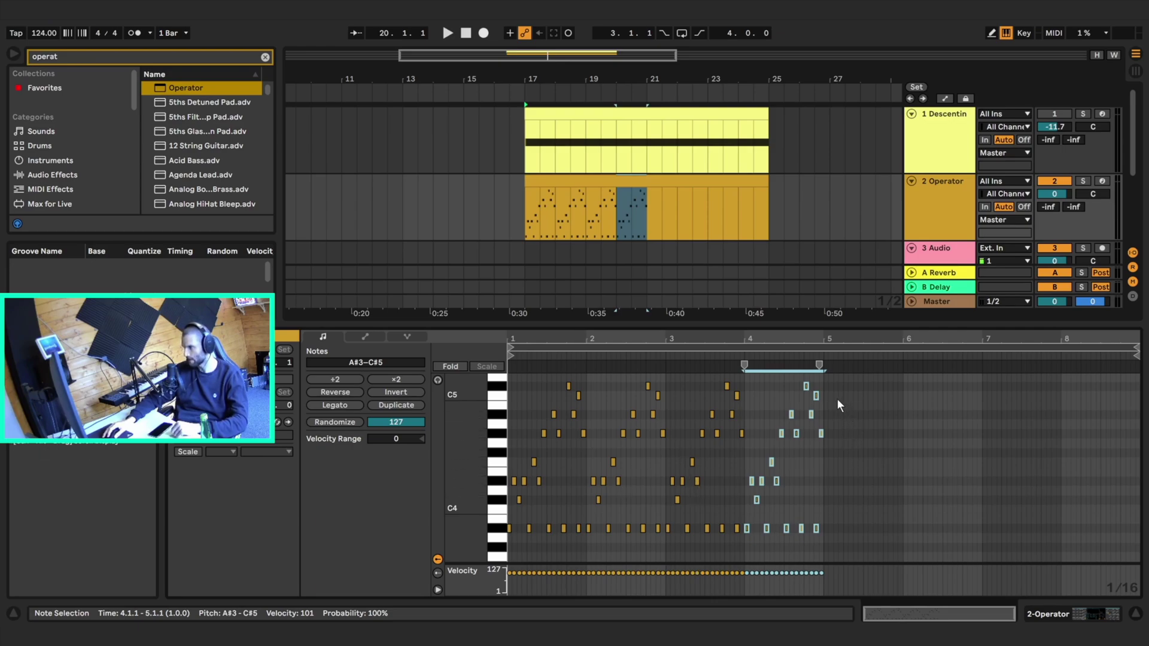
Step: Raise the G#4 note at 4.4.4 to C#5, and duplicate the whole four-bar pattern into bars 5 to 8
click(821, 409)
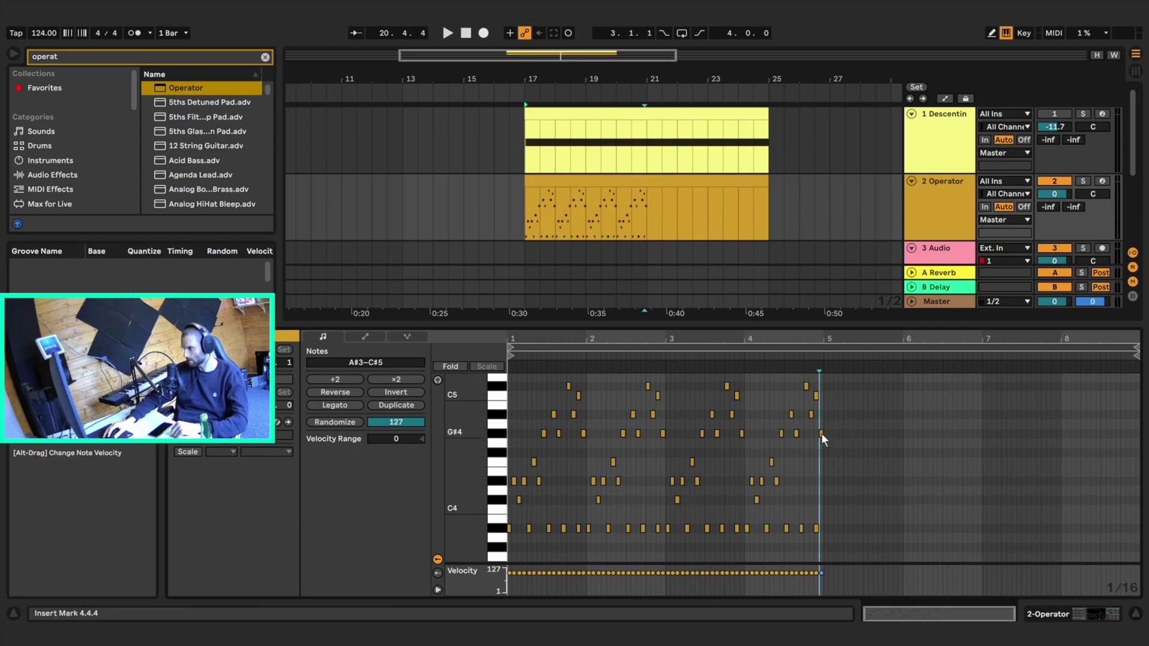
click(821, 433)
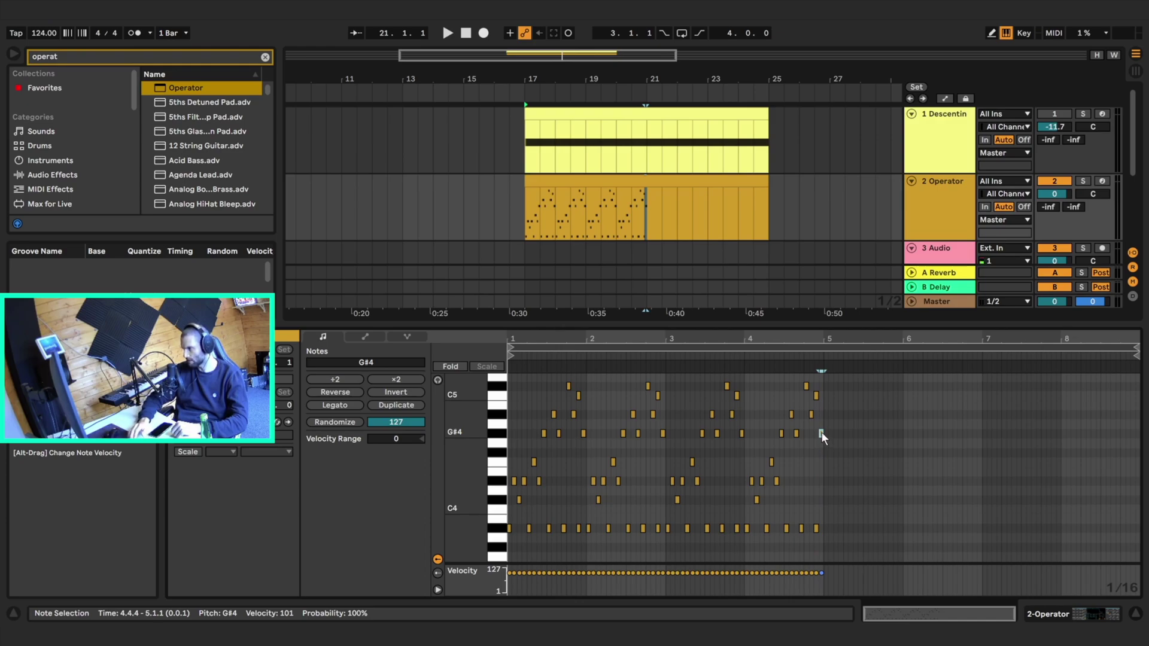
key(Up)
key(Up)
key(Up)
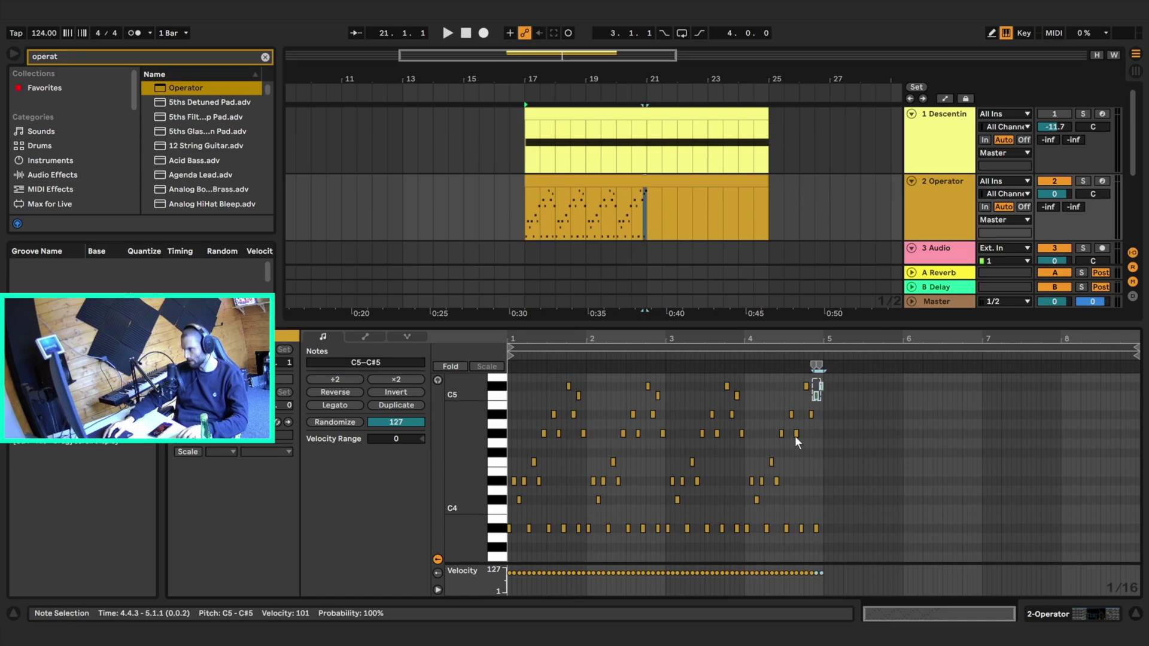
key(ctrl+a)
key(ctrl+d)
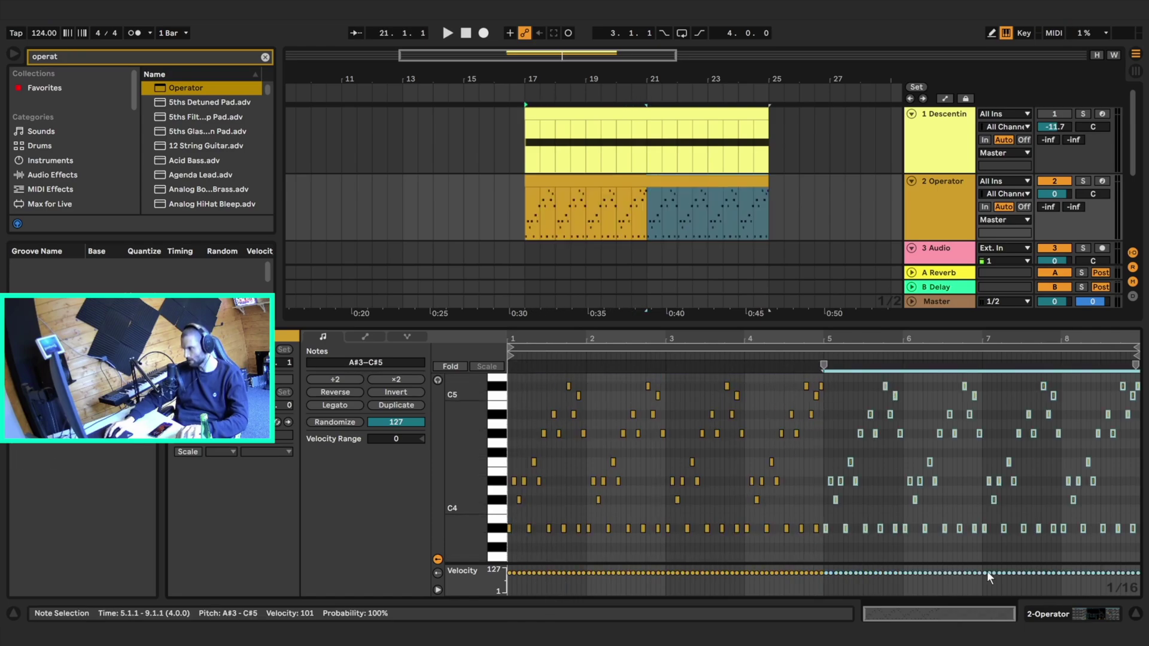
Step: Raise the C#5 note at 8.4.1 in the last bar to D#5
click(1127, 427)
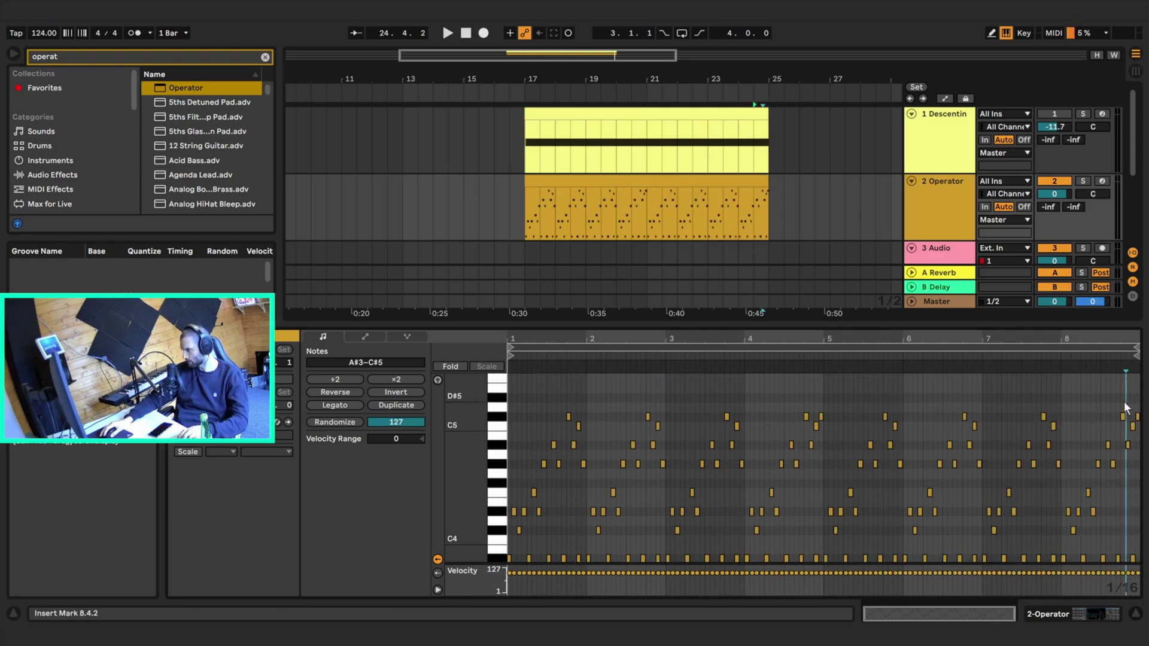
click(1124, 417)
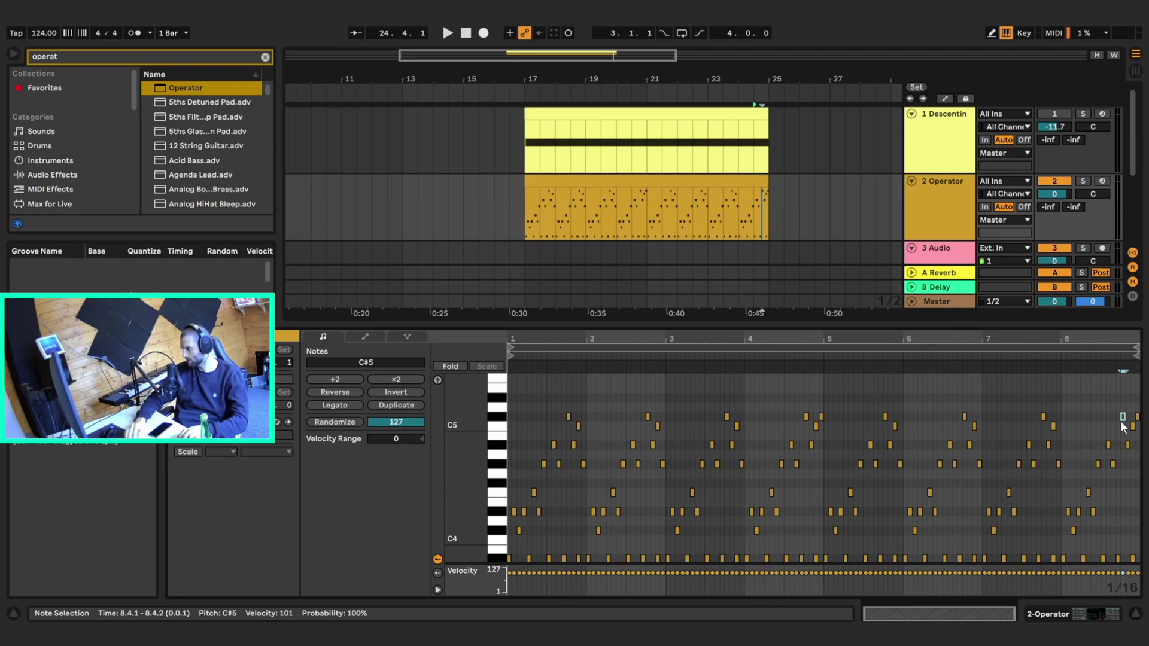
key(Up)
key(Up)
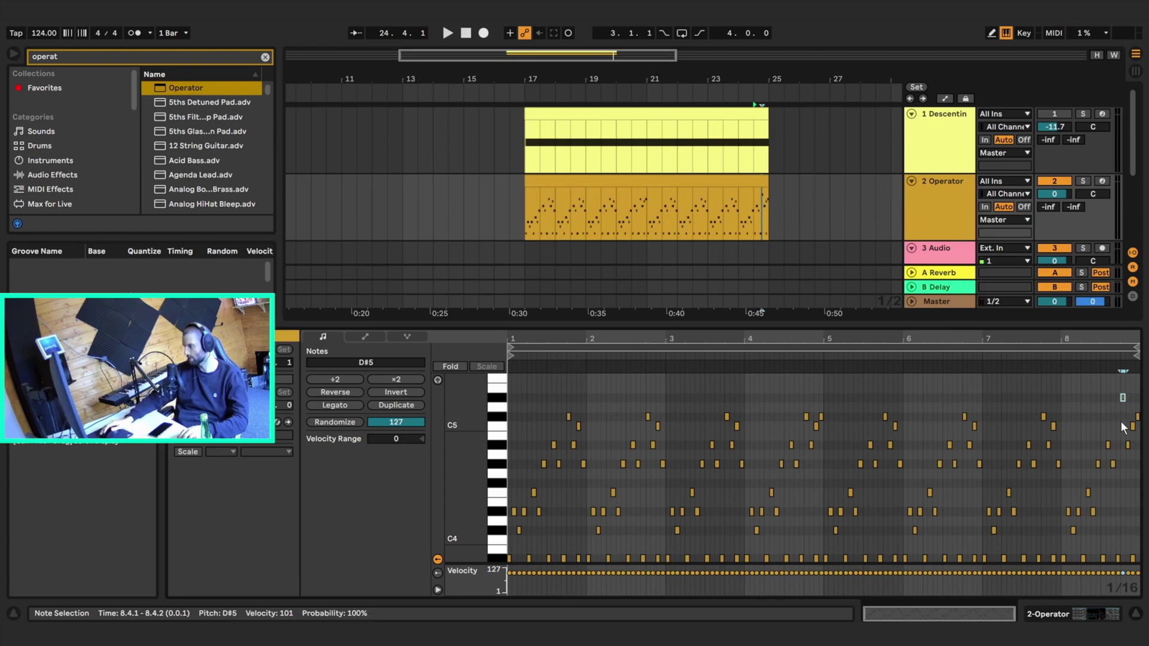
Step: Audition the varied endings of both four-bar phrases, playing from 24.3.1 and from 20.3.1
click(750, 217)
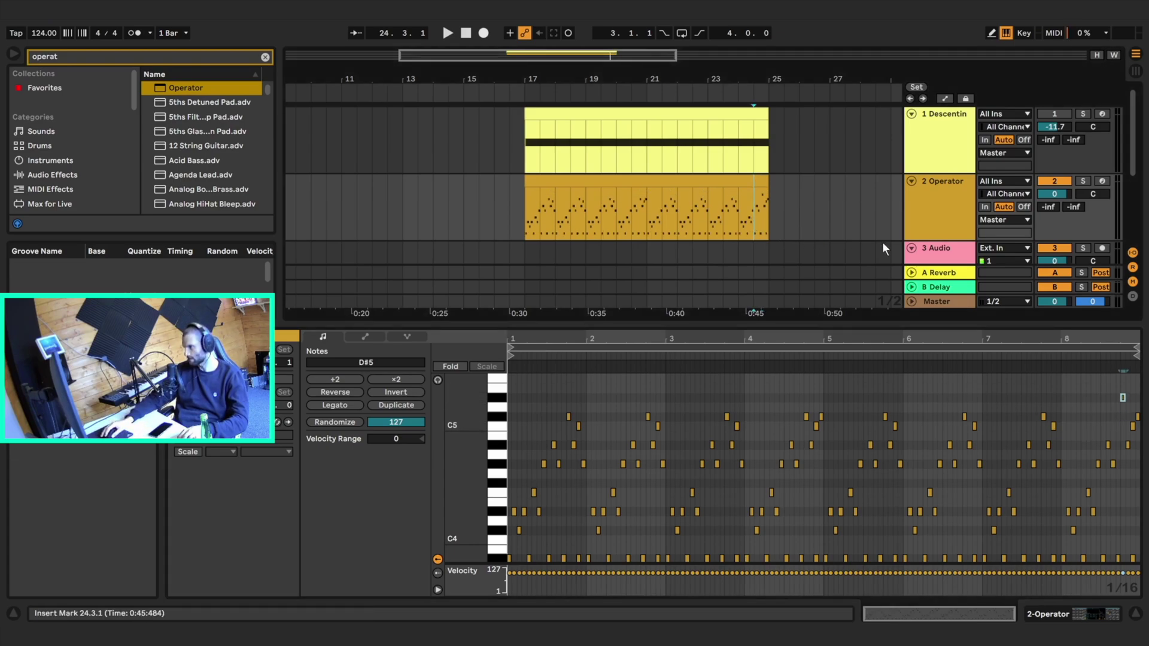
key(space)
key(space)
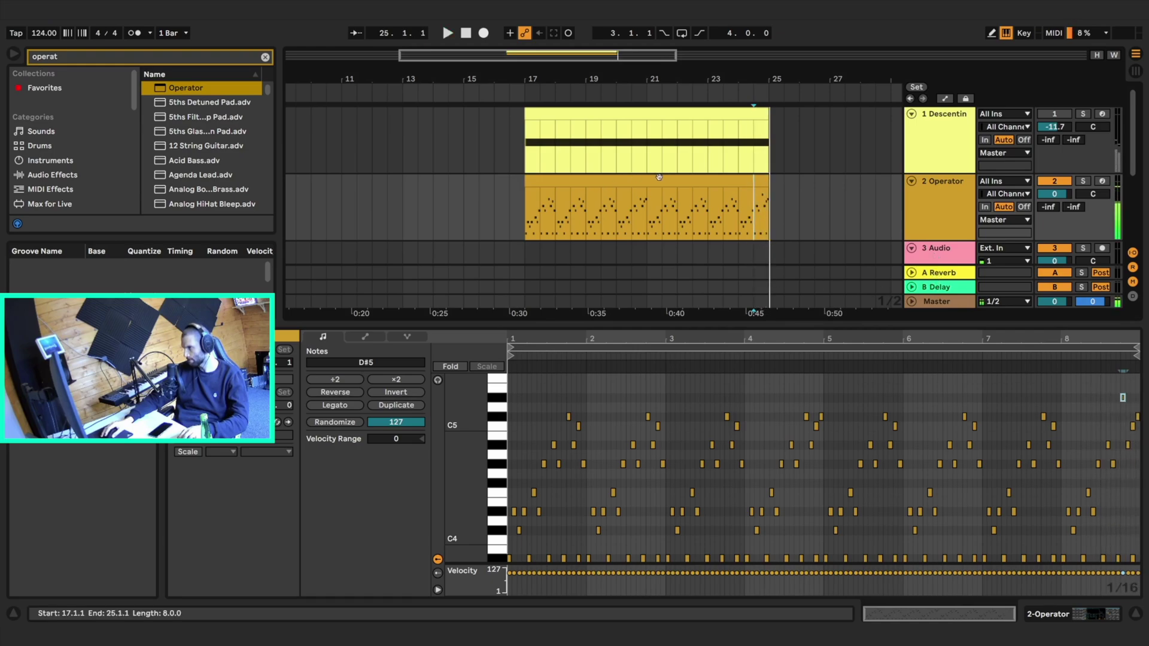
click(637, 218)
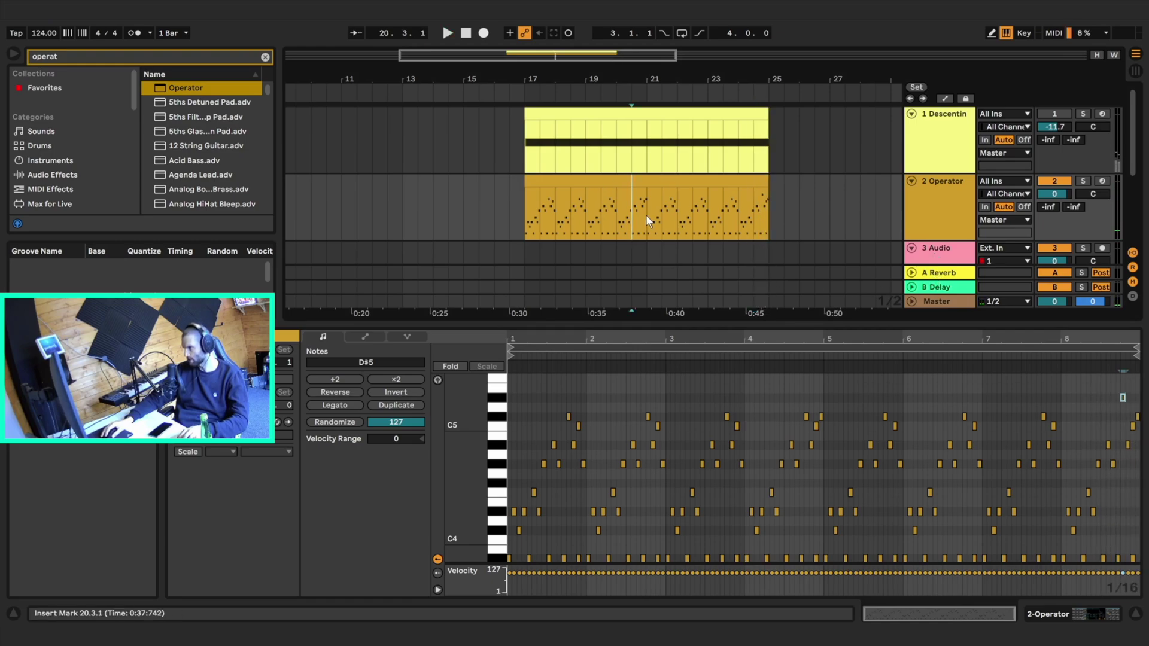
key(space)
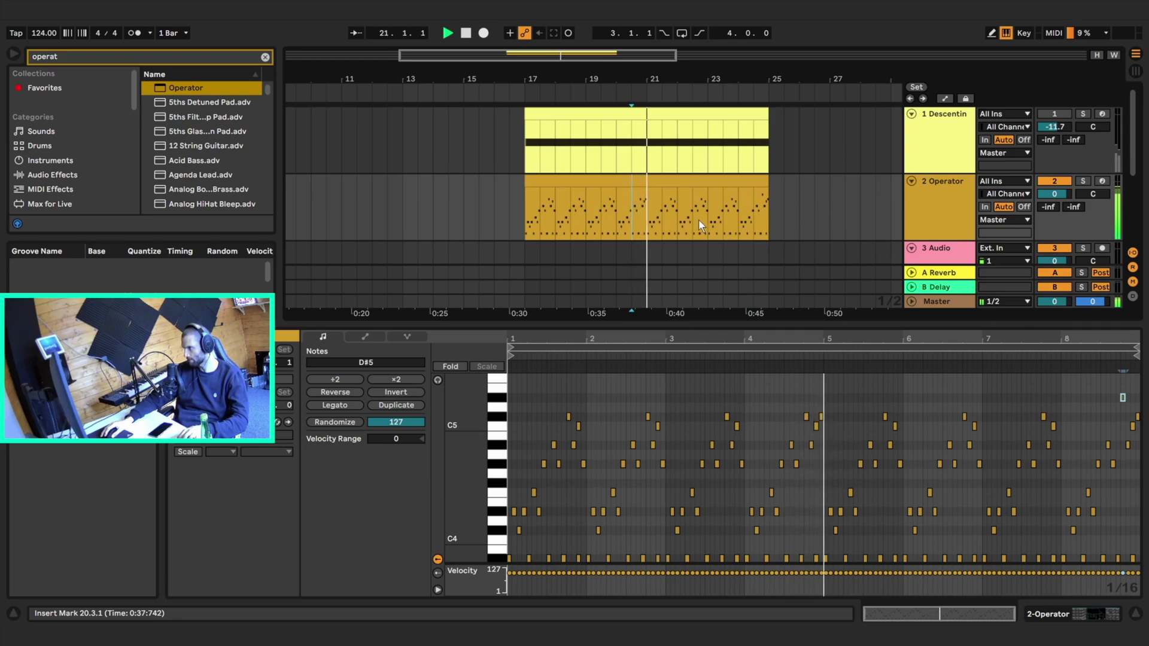
click(761, 217)
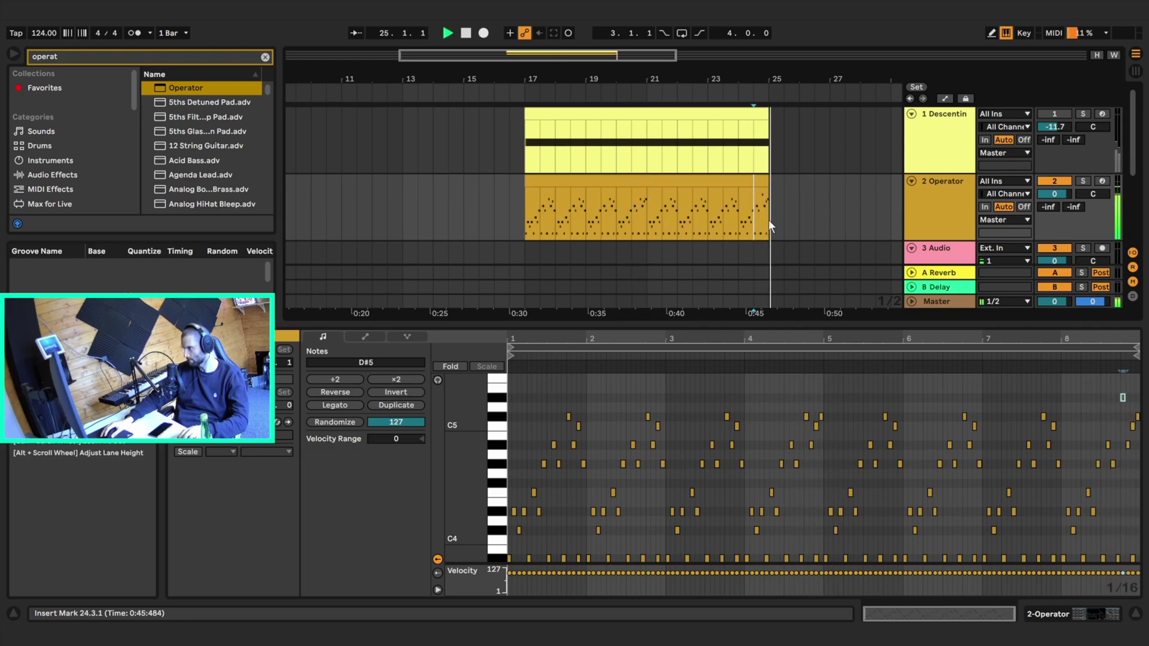
Step: Show the Operator track's instrument and set oscillator A's waveform to Saw D
click(545, 181)
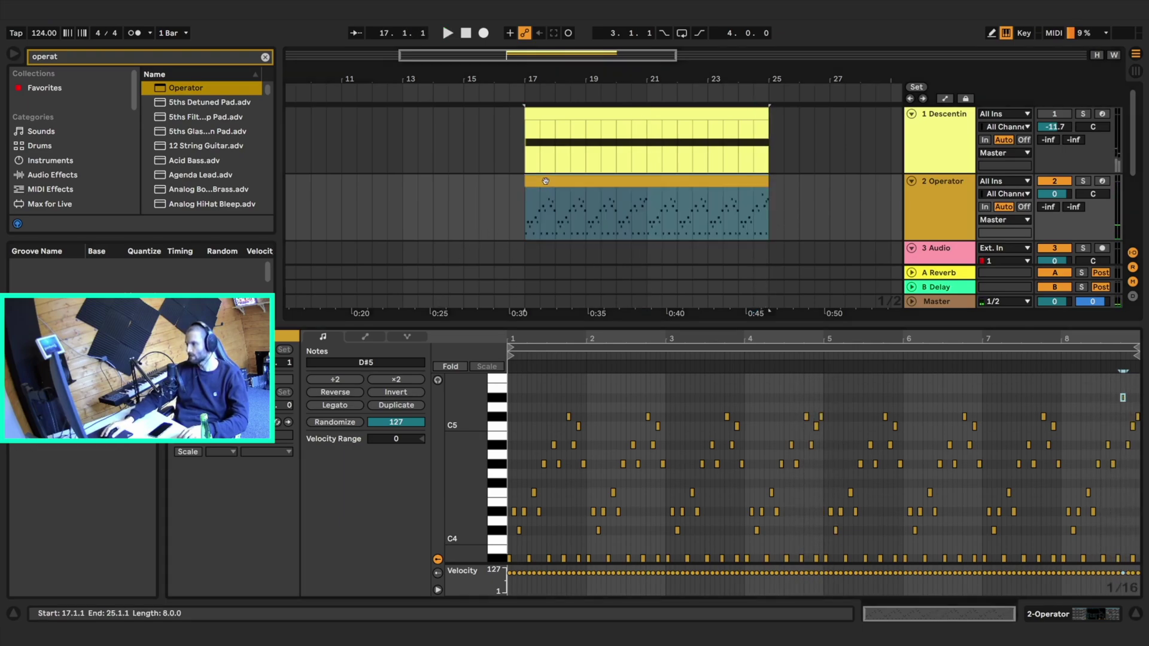
click(927, 207)
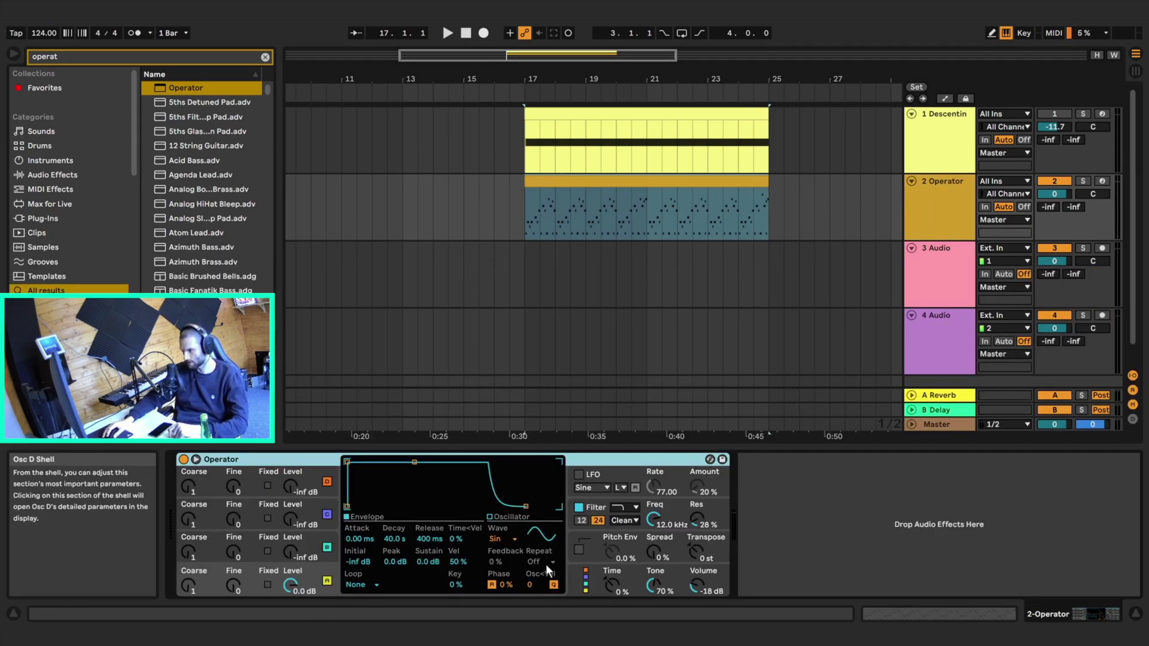
click(500, 538)
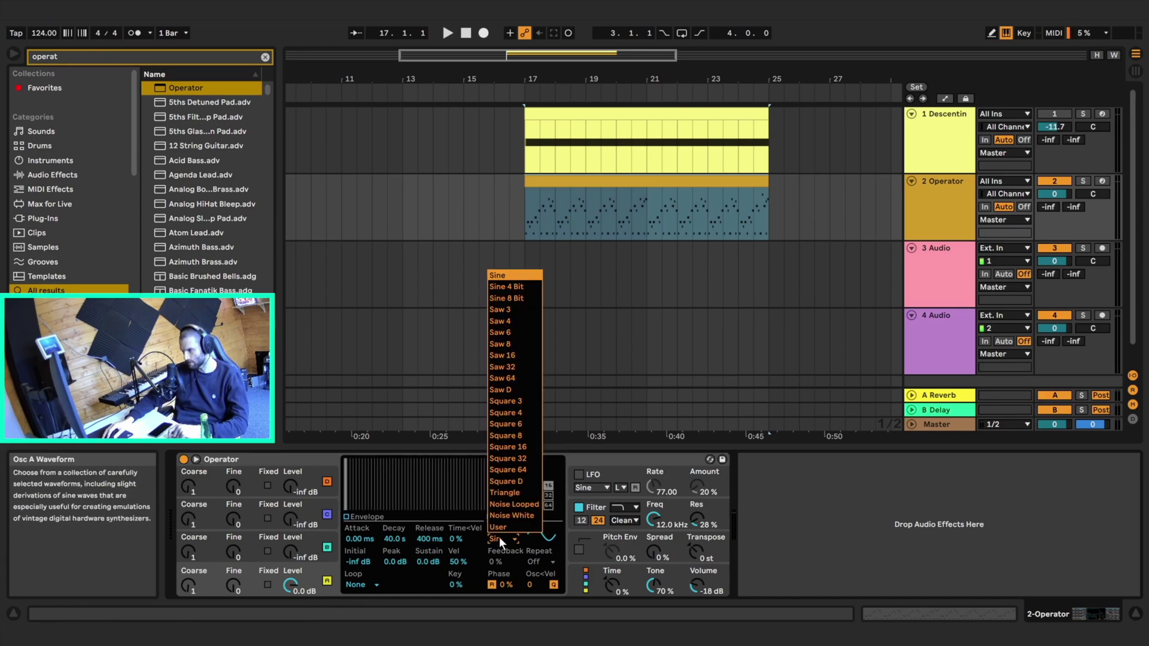
click(502, 389)
Step: Lower Operator's filter frequency to 1.12 kHz and audition the sequence from bar 17
drag(654, 518, 654, 542)
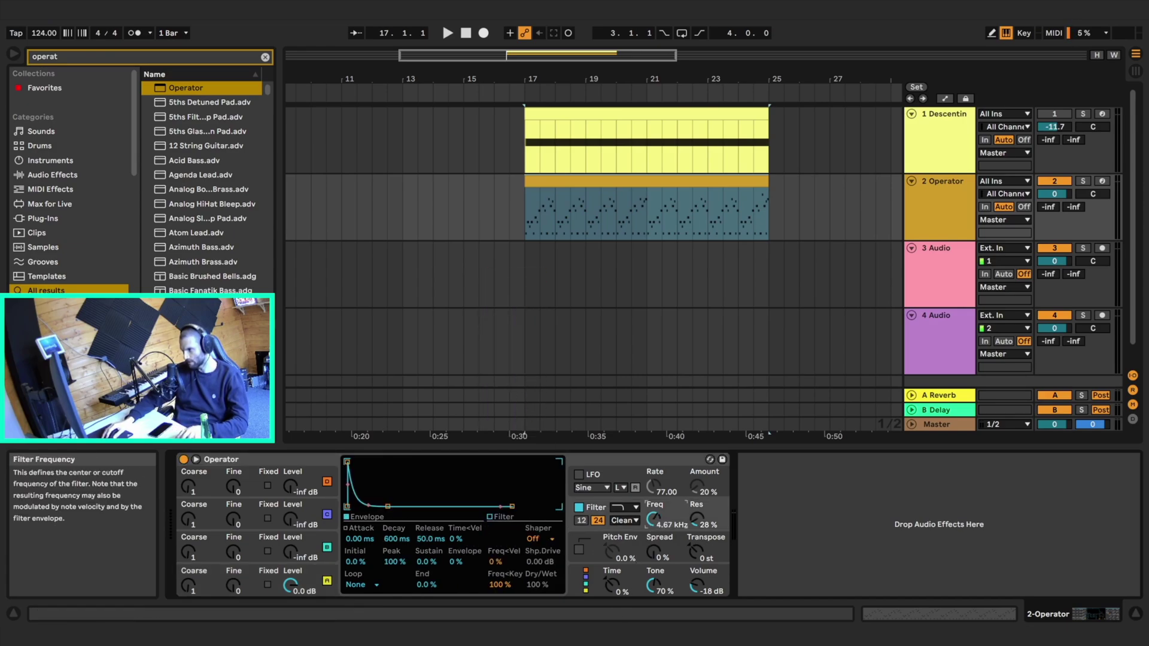
key(space)
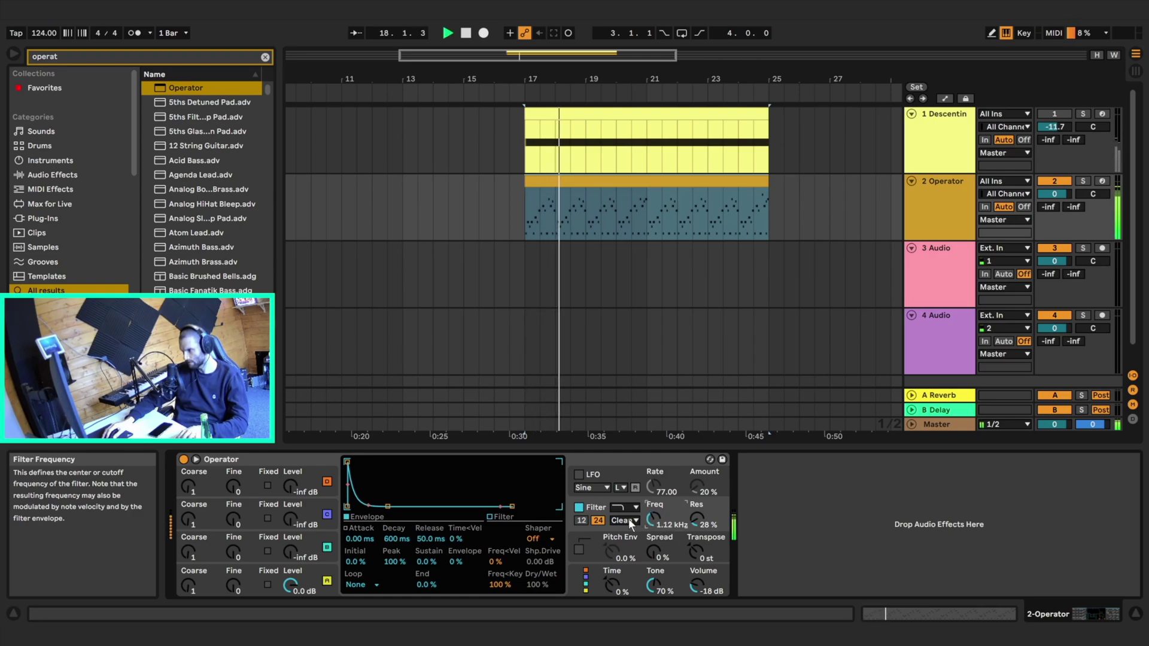
key(space)
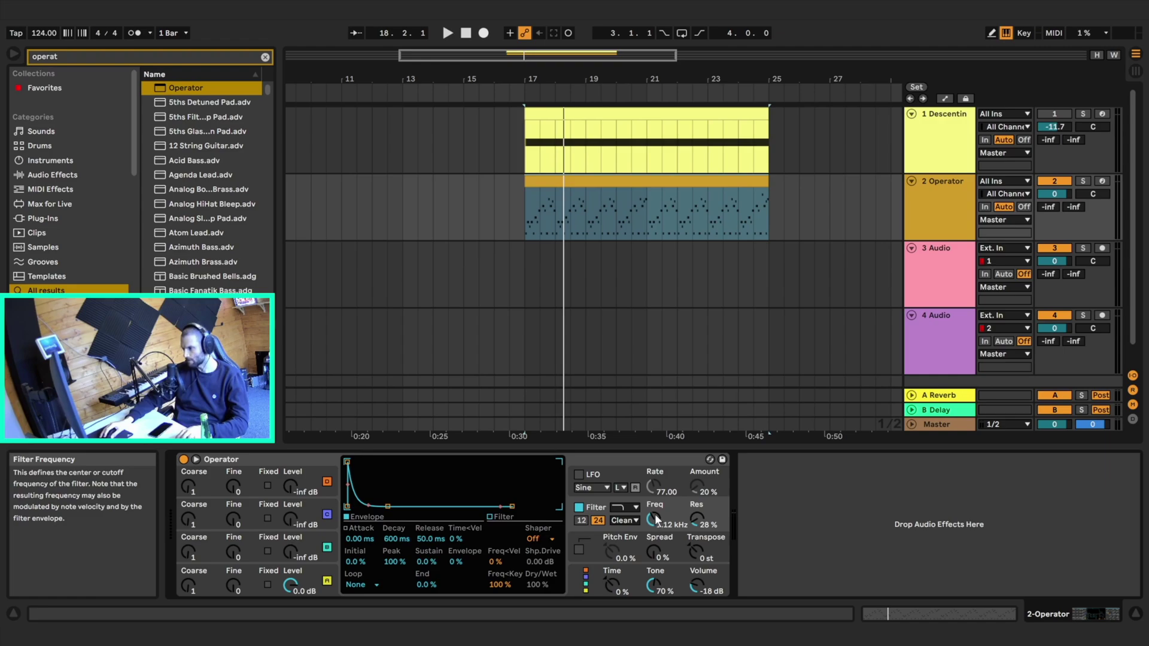
Step: Lower Operator's filter frequency to 708 Hz and set the filter envelope amount to 60% while playing the sequence
key(space)
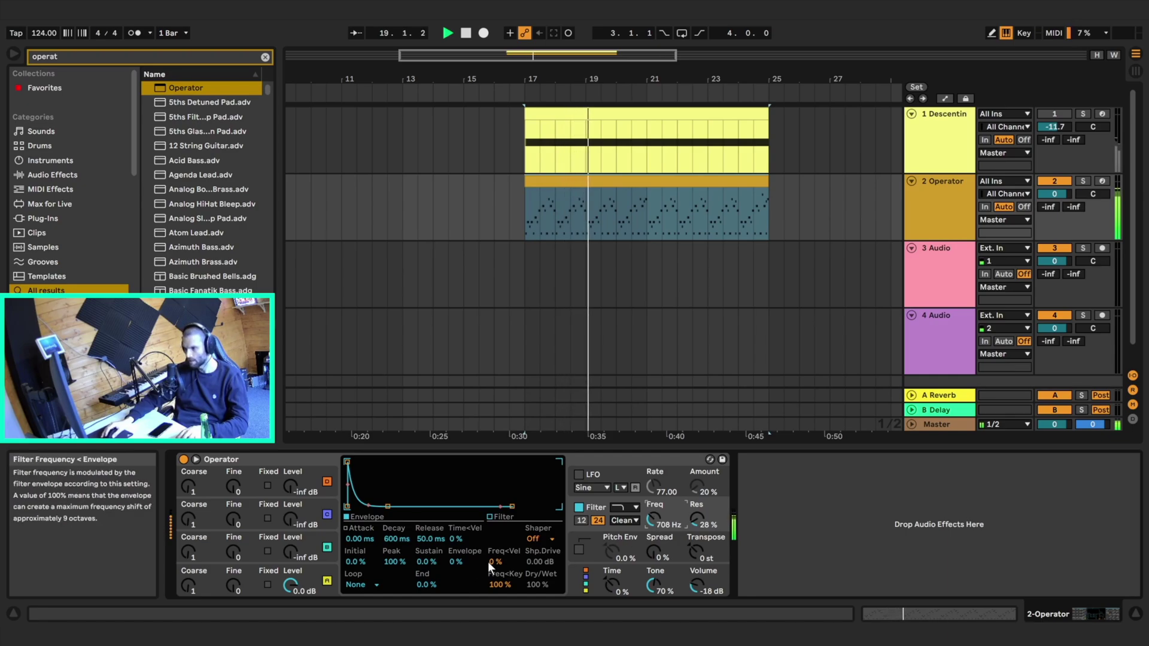
drag(455, 561, 455, 489)
key(space)
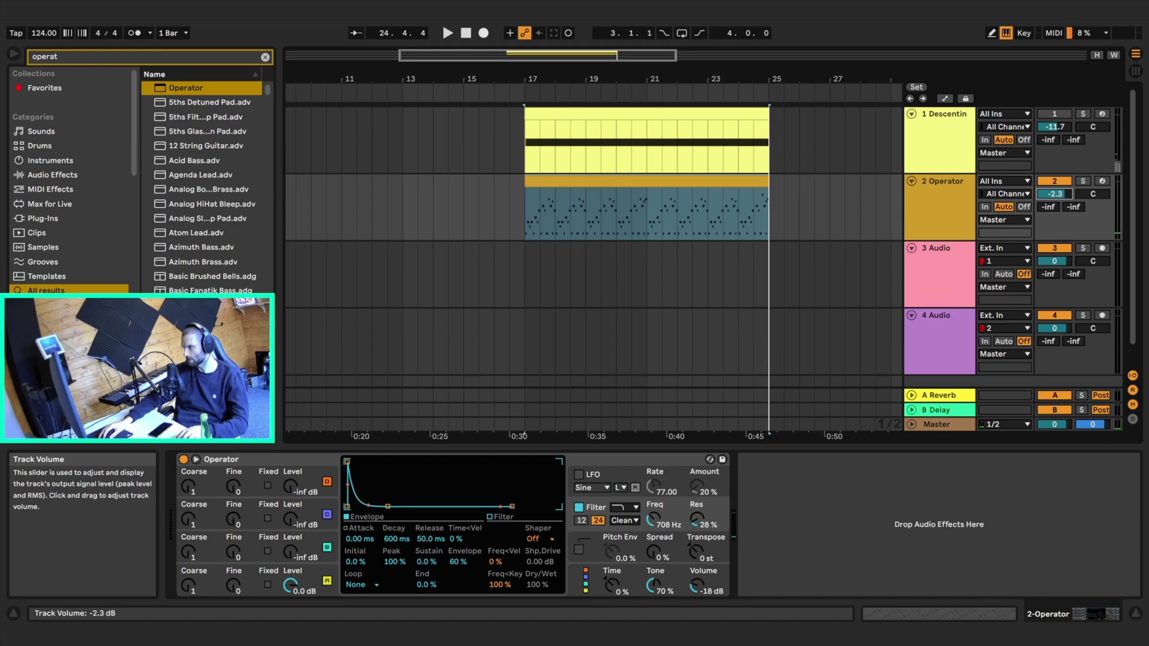
Step: Set the Operator track's volume to -5.5 dB and reduce the filter resonance to 21% during playback
key(space)
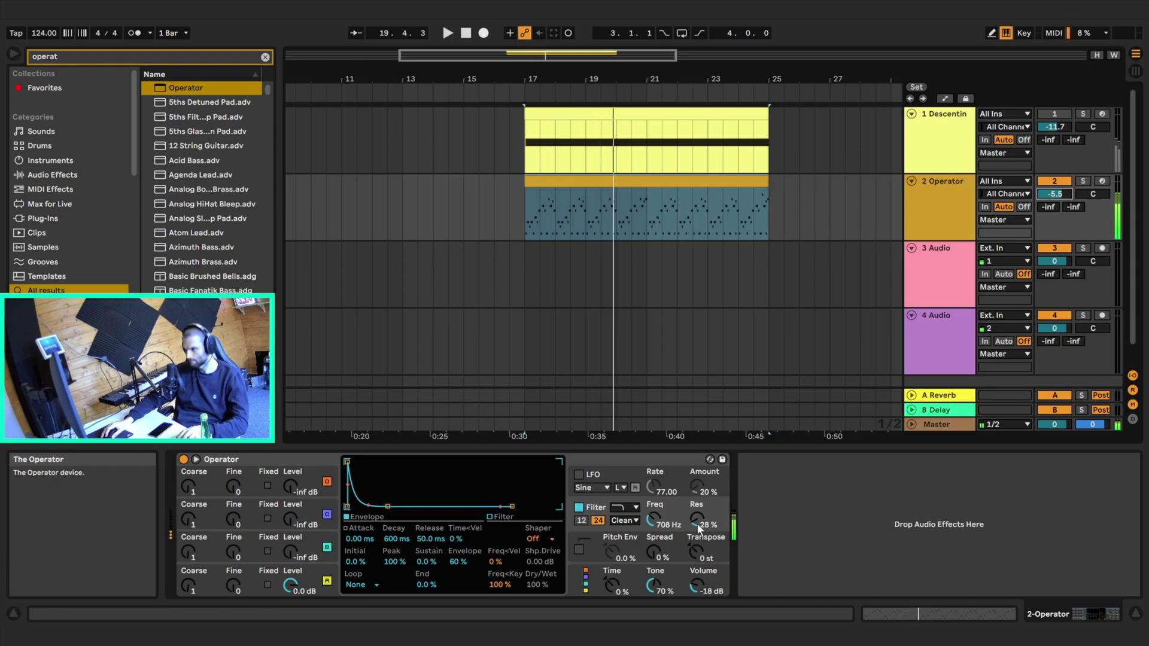
drag(698, 520, 697, 523)
key(space)
key(space)
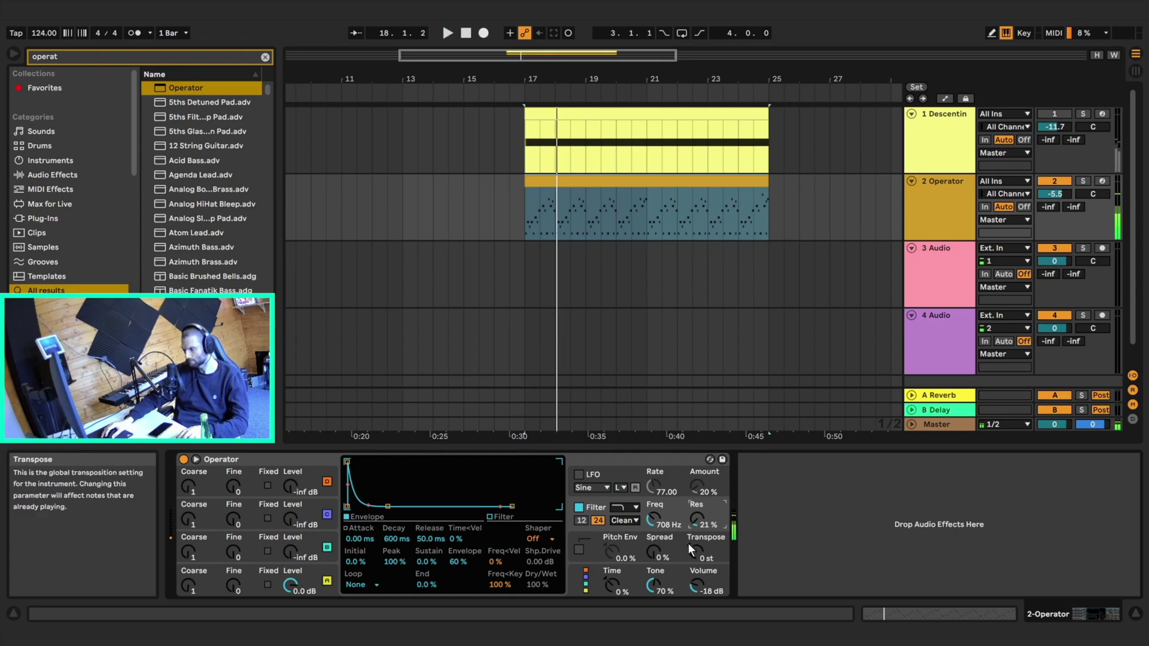
Step: Switch Operator's filter circuit to PRD, set its filter drive to 7.31 dB, and audition the sequence
click(636, 521)
click(620, 578)
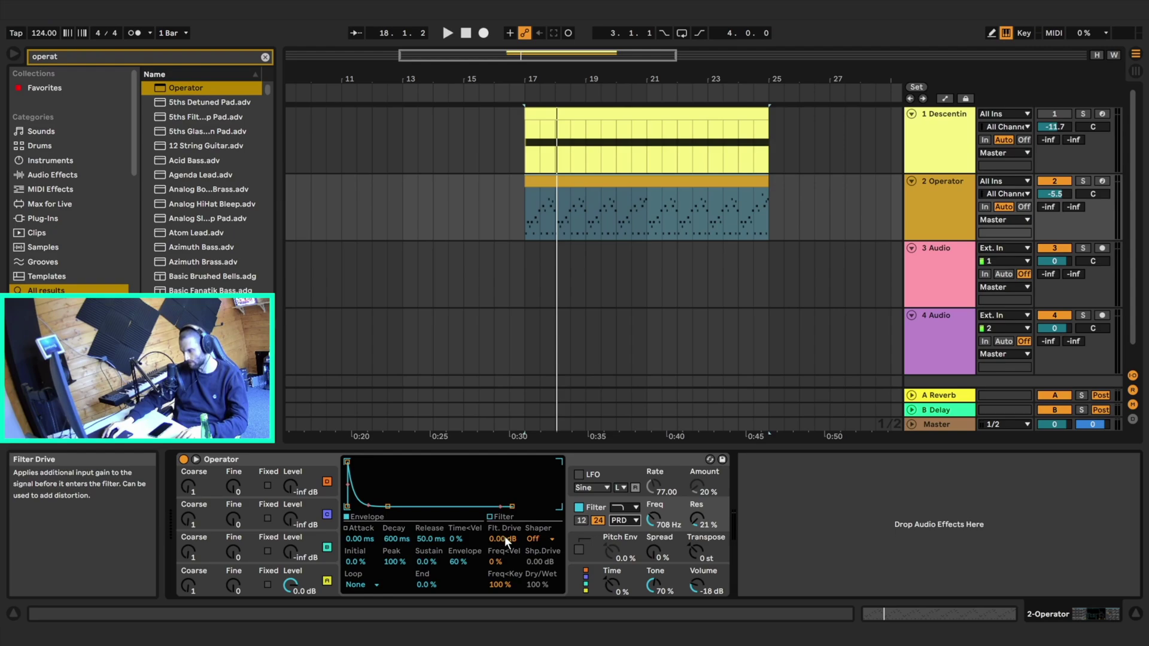
drag(505, 537, 505, 514)
key(space)
key(space)
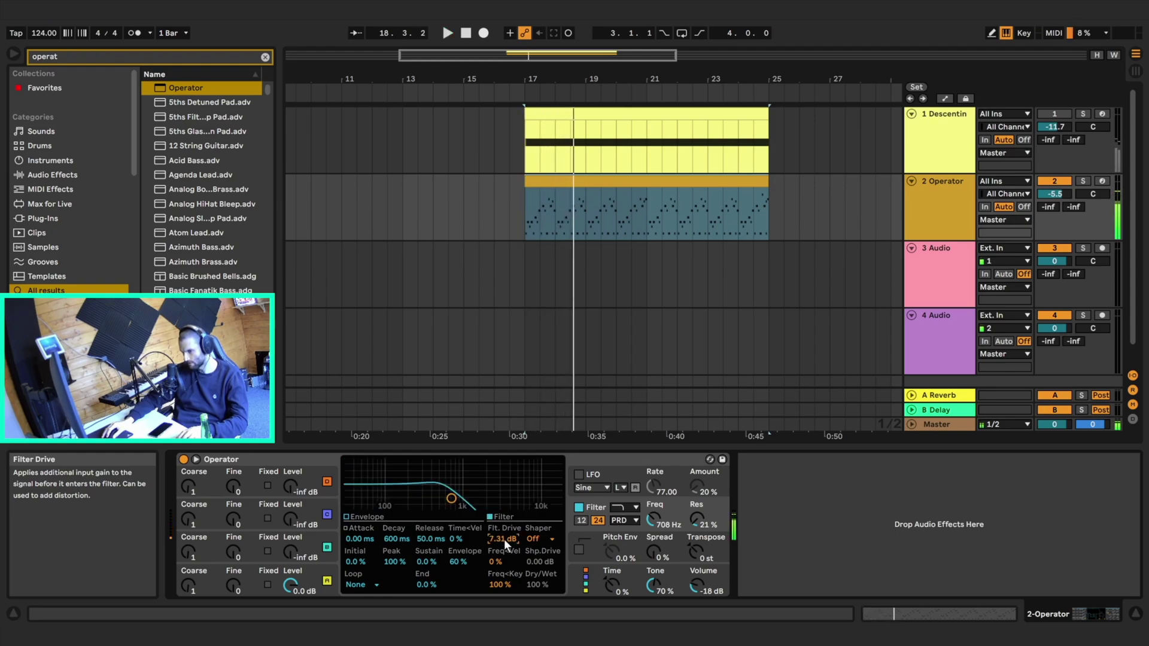
Step: Shape oscillator A's volume envelope with a 913 ms decay and a -21 dB sustain, and audition it
click(326, 570)
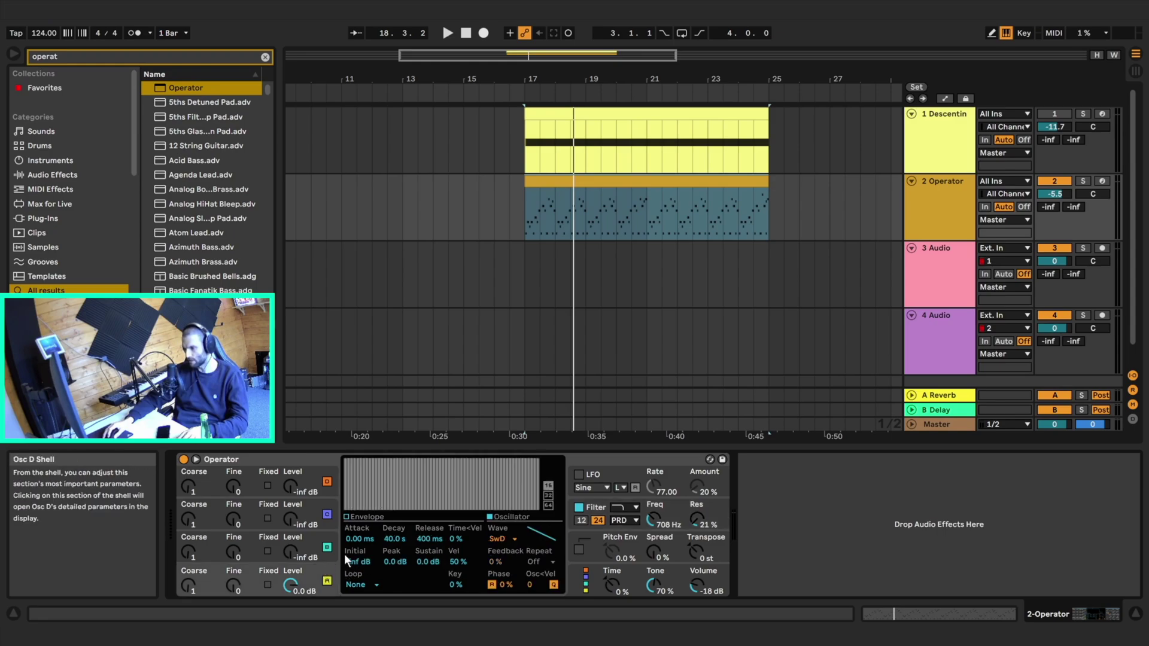
click(347, 517)
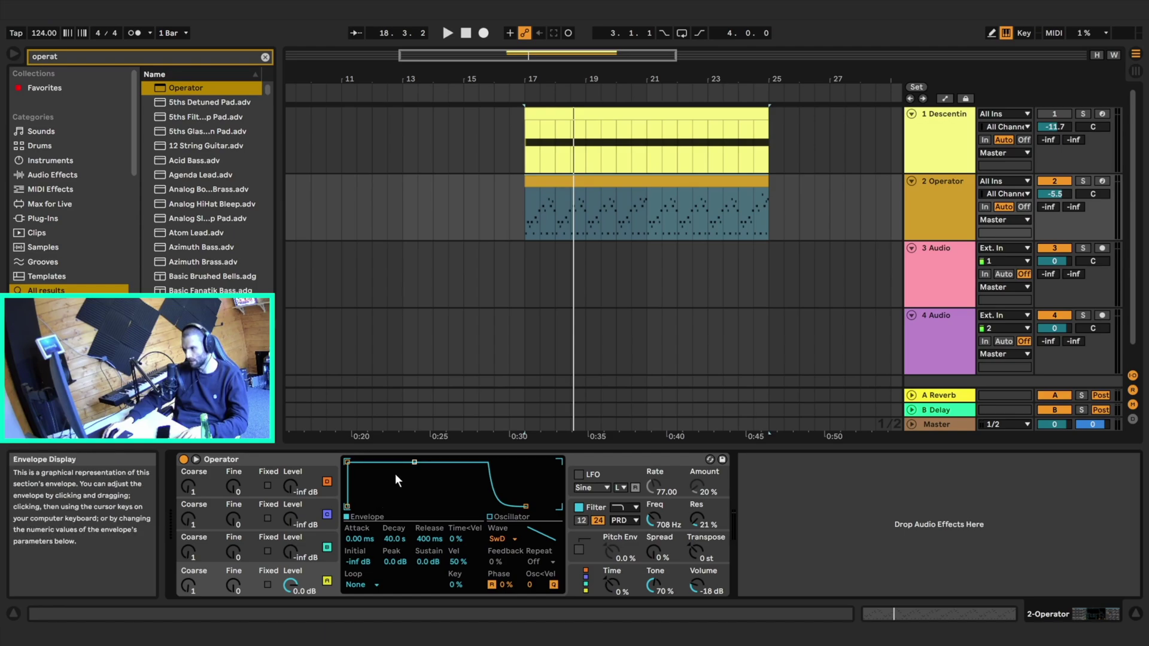
drag(414, 461, 400, 482)
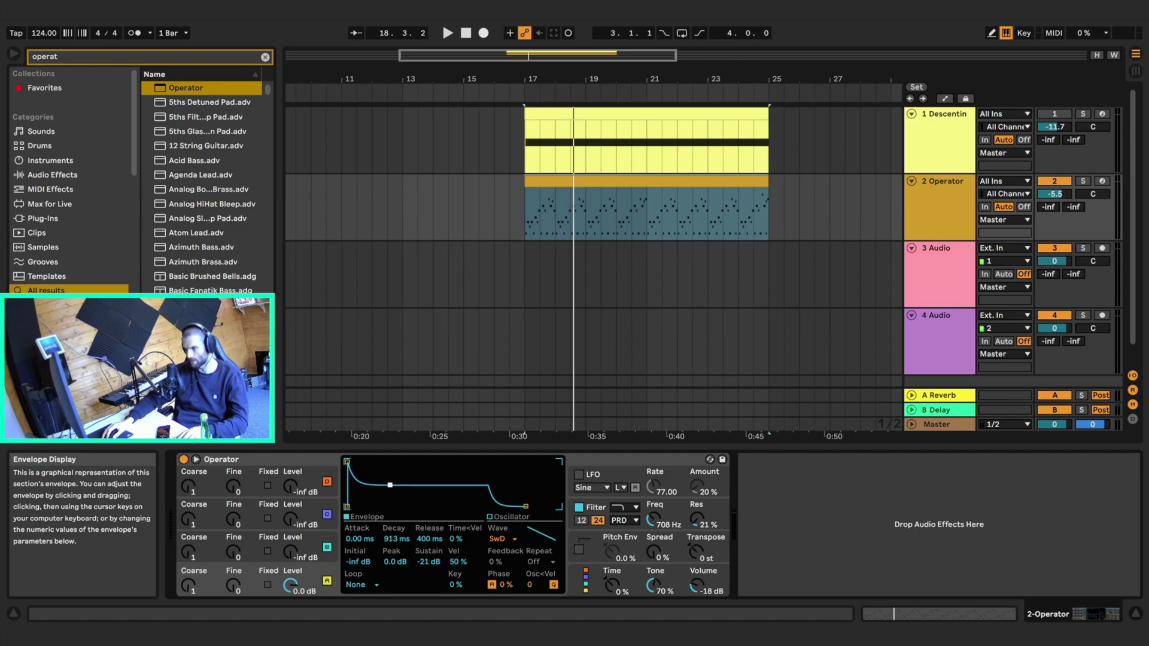
key(space)
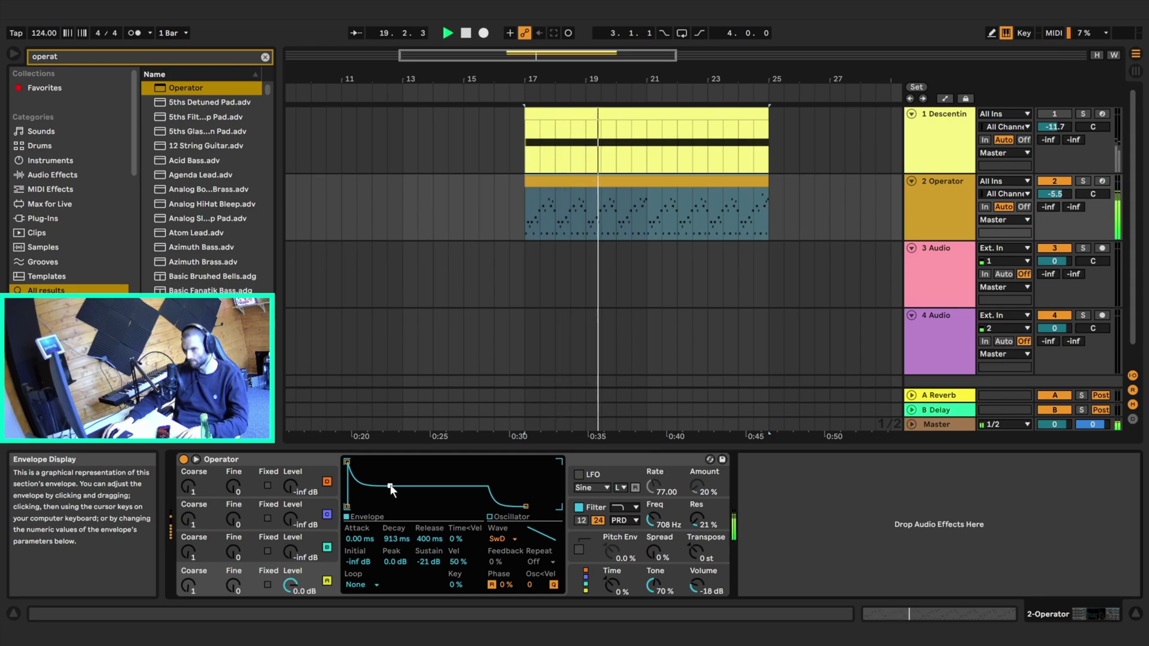
key(space)
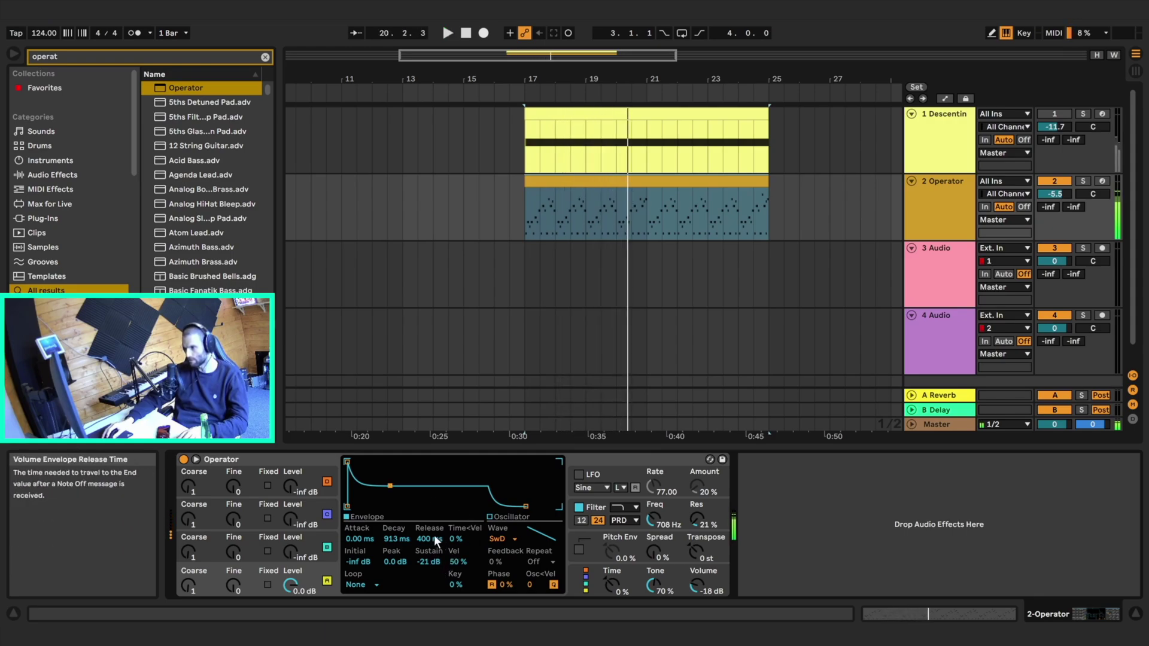
Step: Lengthen oscillator A's volume envelope release to 1.37 s and audition the sequence
mouse_move(430, 539)
mouse_down()
mouse_move(430, 521)
mouse_move(430, 536)
mouse_up()
key(space)
key(space)
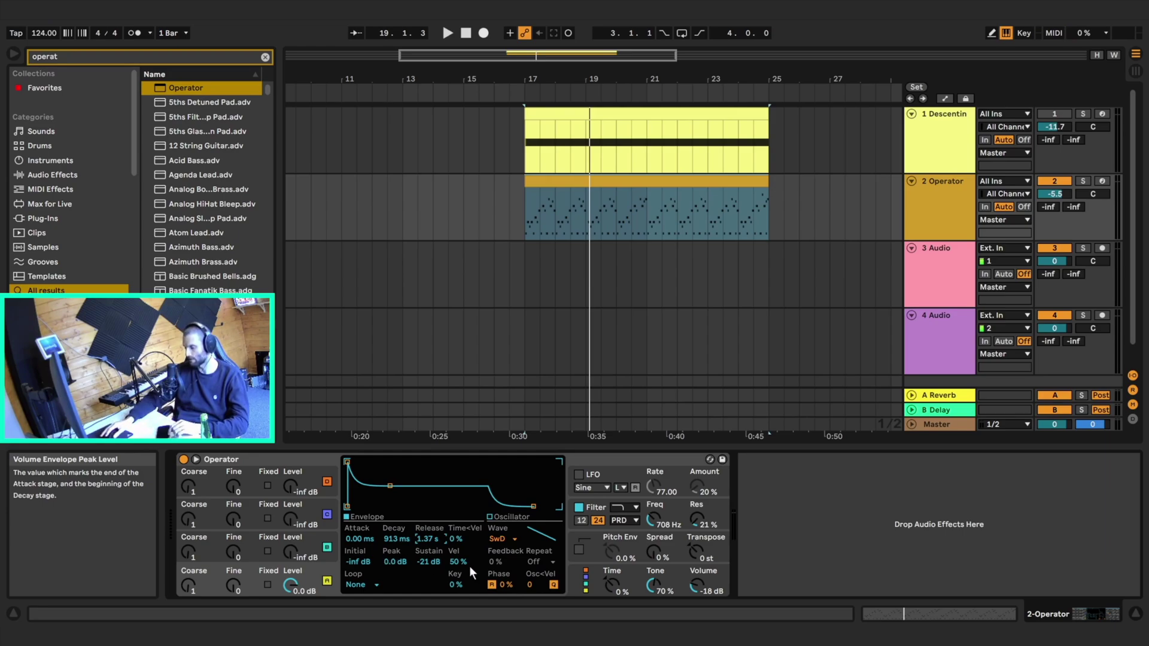
Step: Select Operator's algorithm with all four oscillators in parallel, and set oscillator B to coarse 0.5 with the Saw D waveform
click(590, 581)
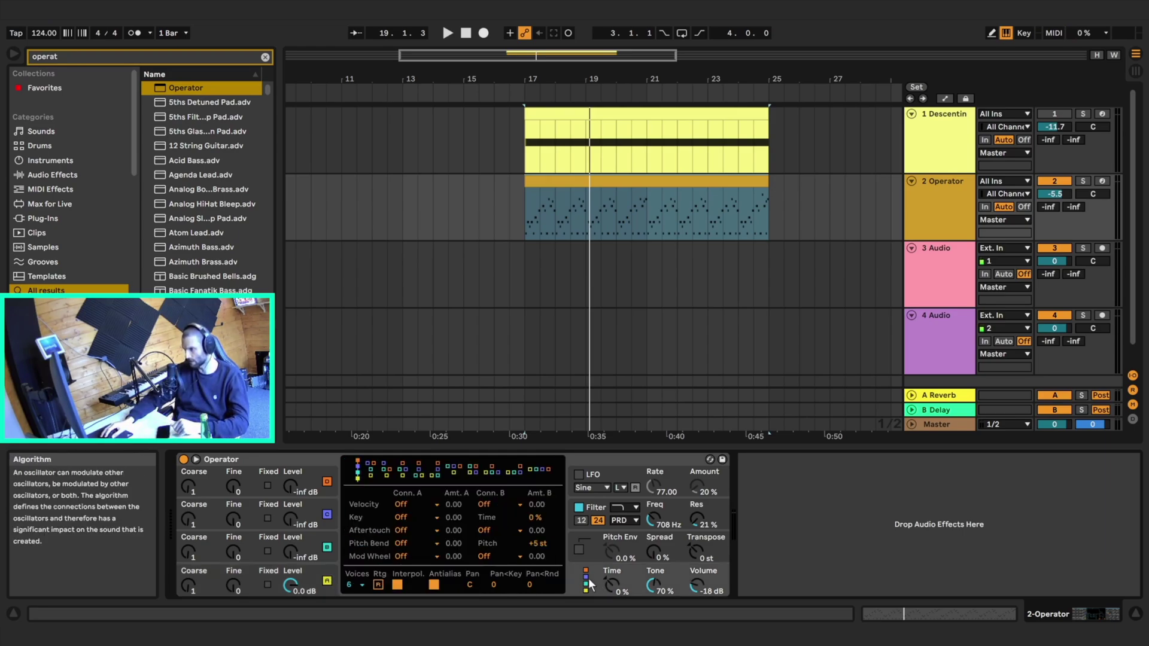
click(540, 469)
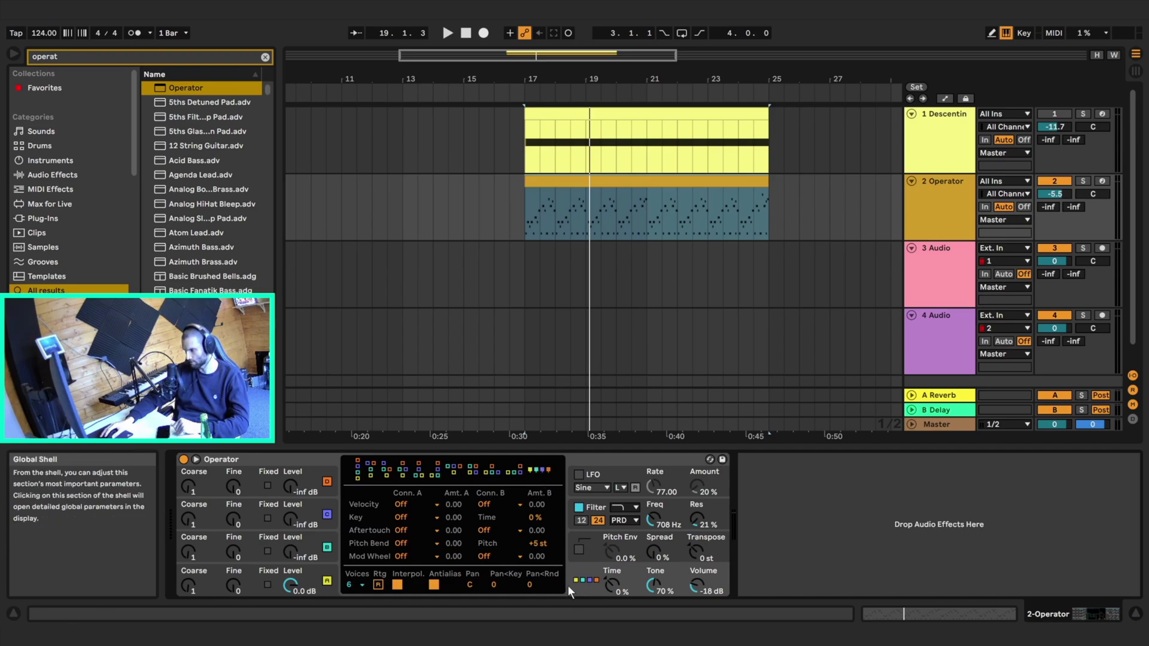
click(315, 542)
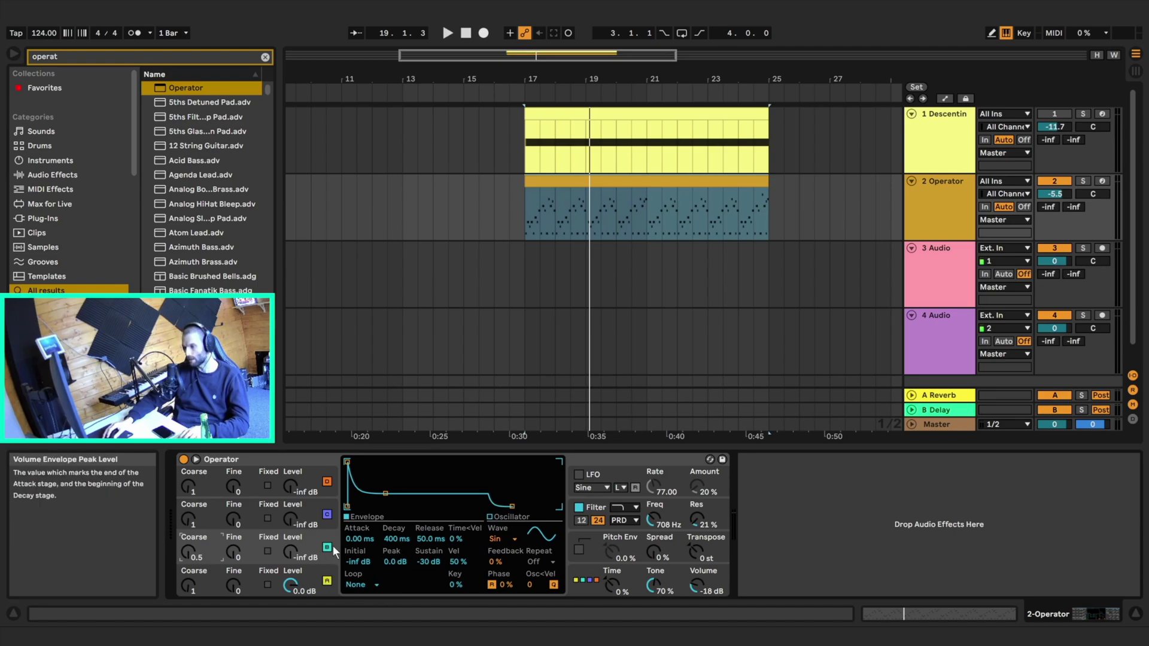
click(496, 540)
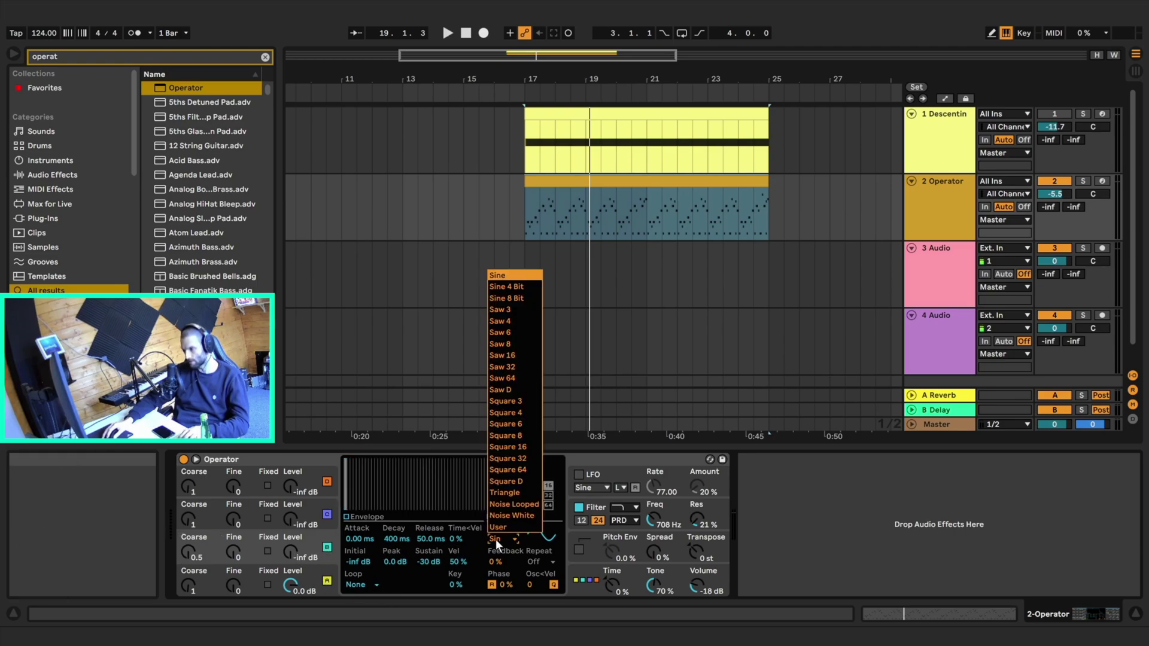
click(504, 393)
Step: Raise oscillator B's output level to -19 dB while auditioning the sequence
key(space)
drag(292, 551, 292, 527)
key(space)
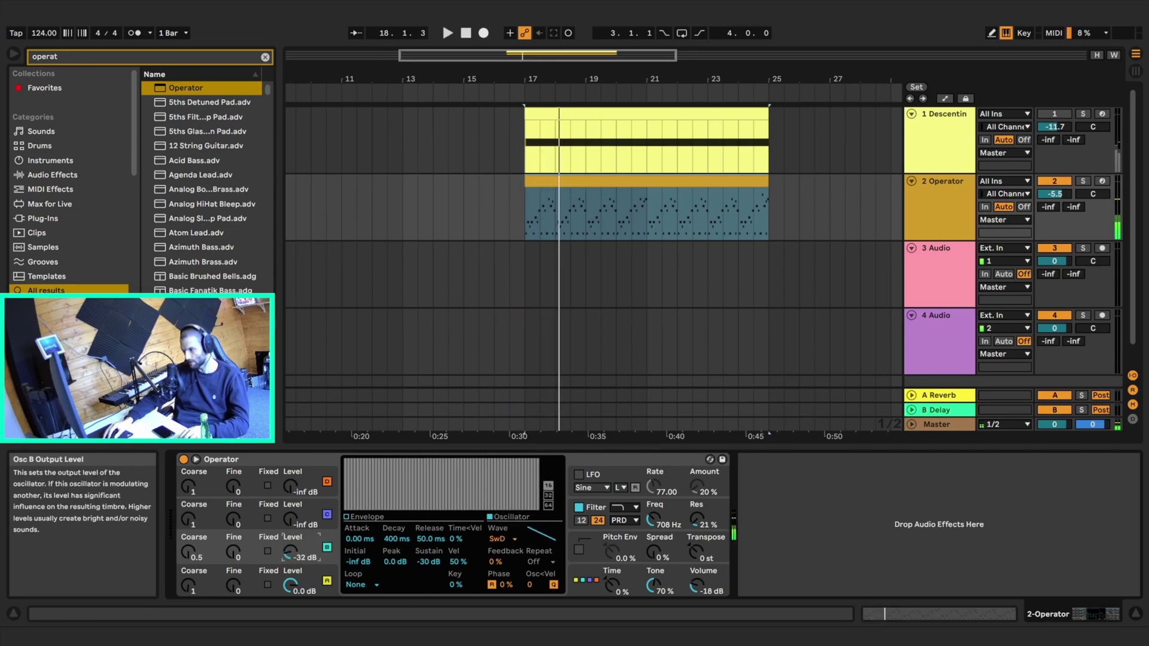
key(space)
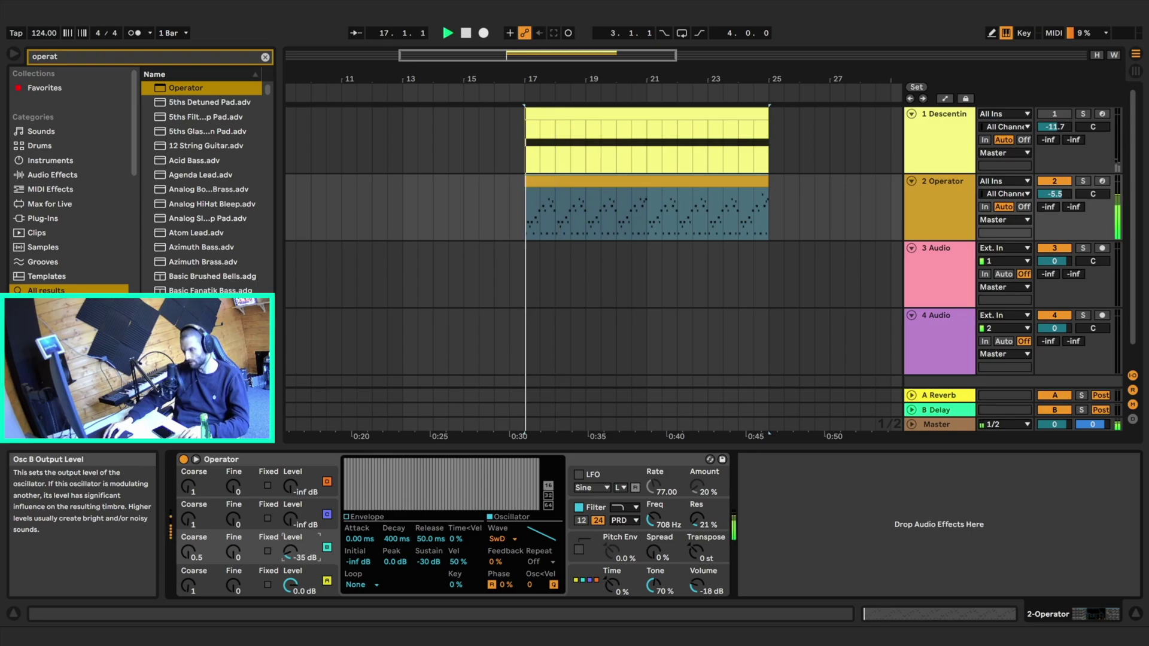
drag(292, 552, 291, 538)
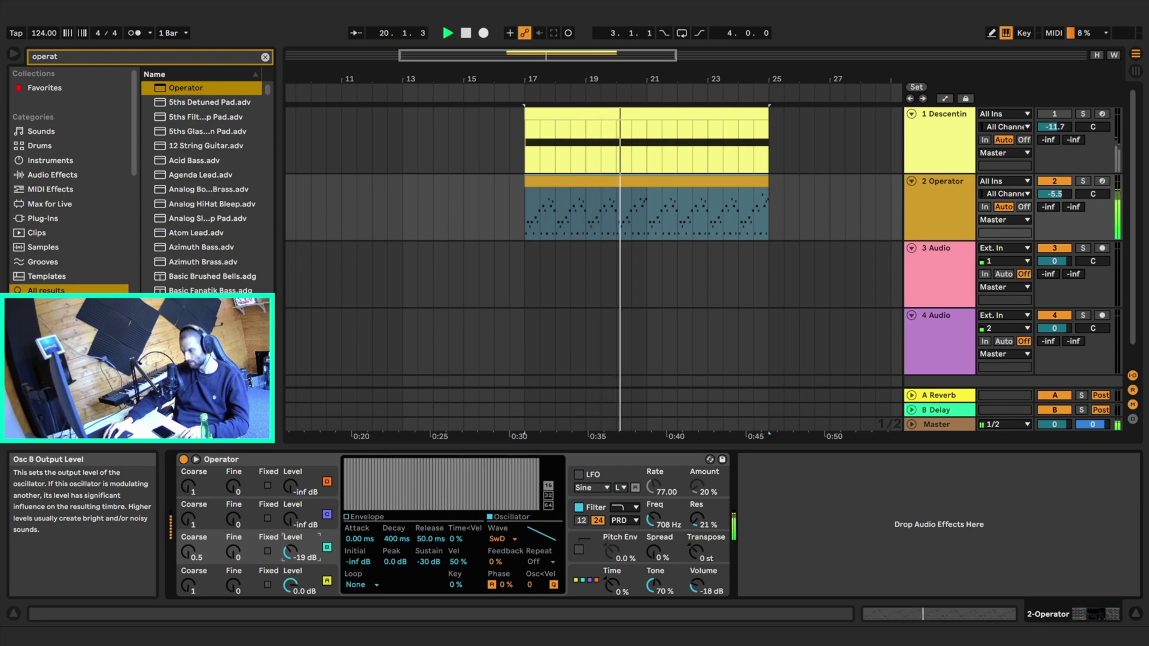
key(space)
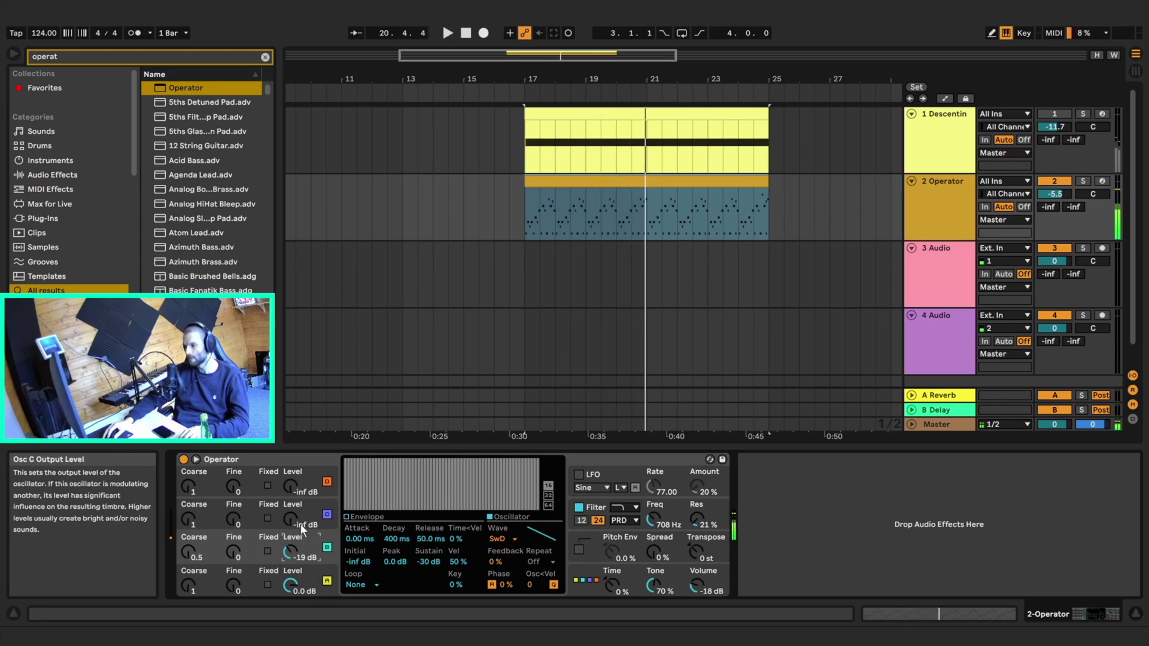
Step: Set oscillator C's waveform to Noise White and raise its level to -19 dB while auditioning
click(319, 501)
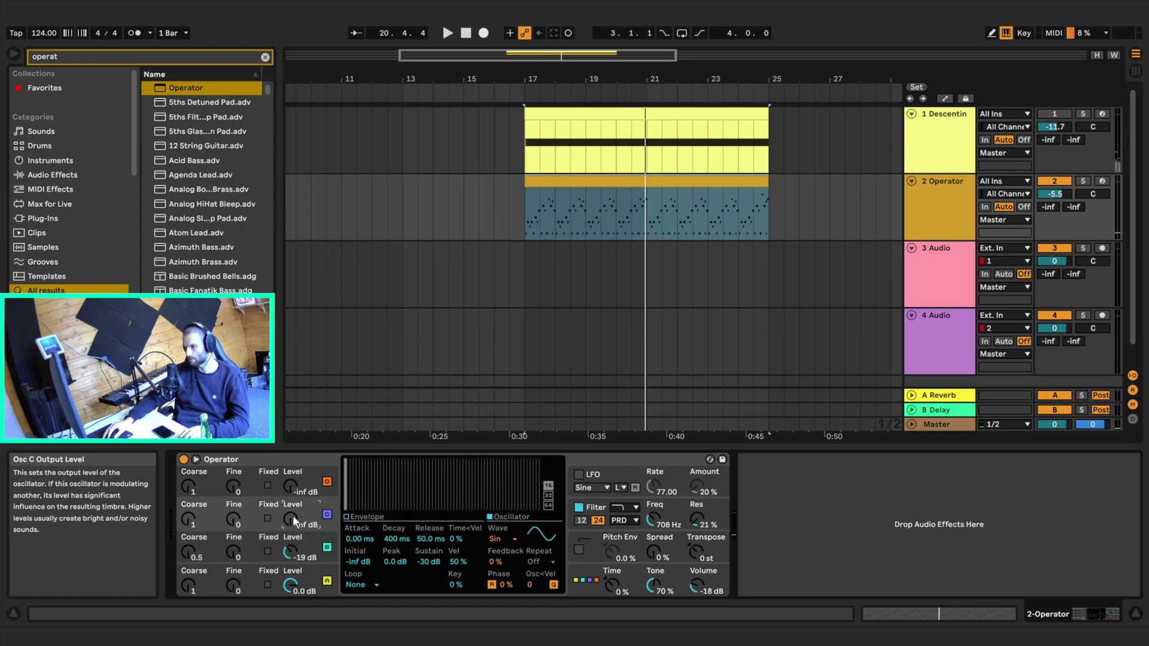
click(506, 538)
click(511, 515)
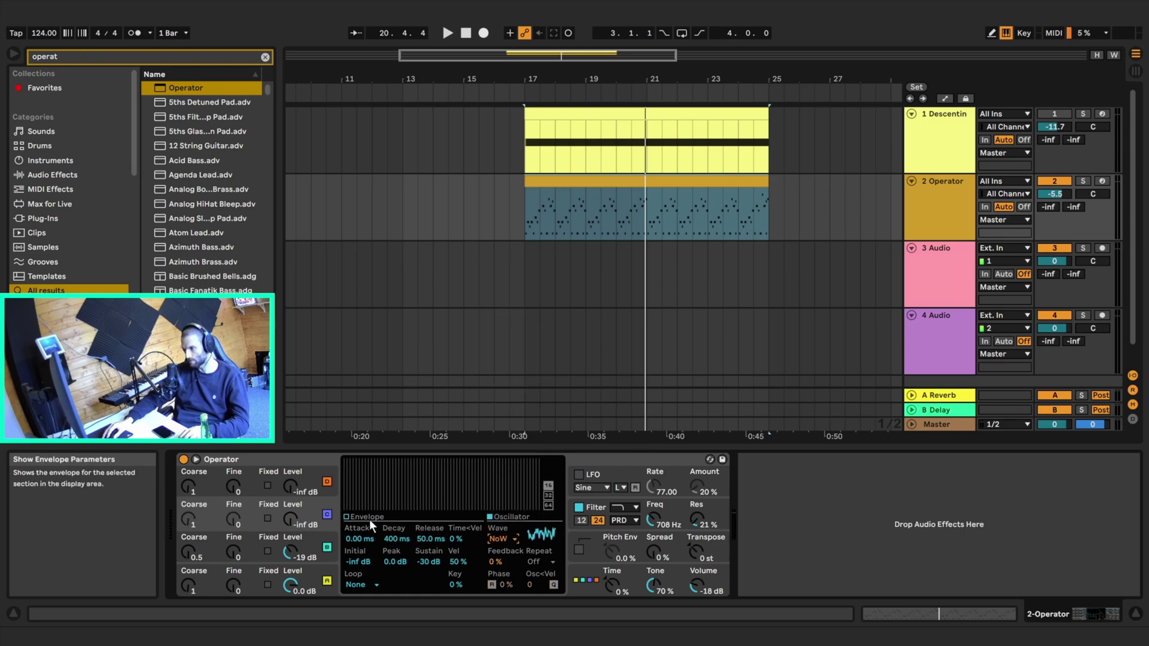
key(space)
drag(294, 520, 293, 492)
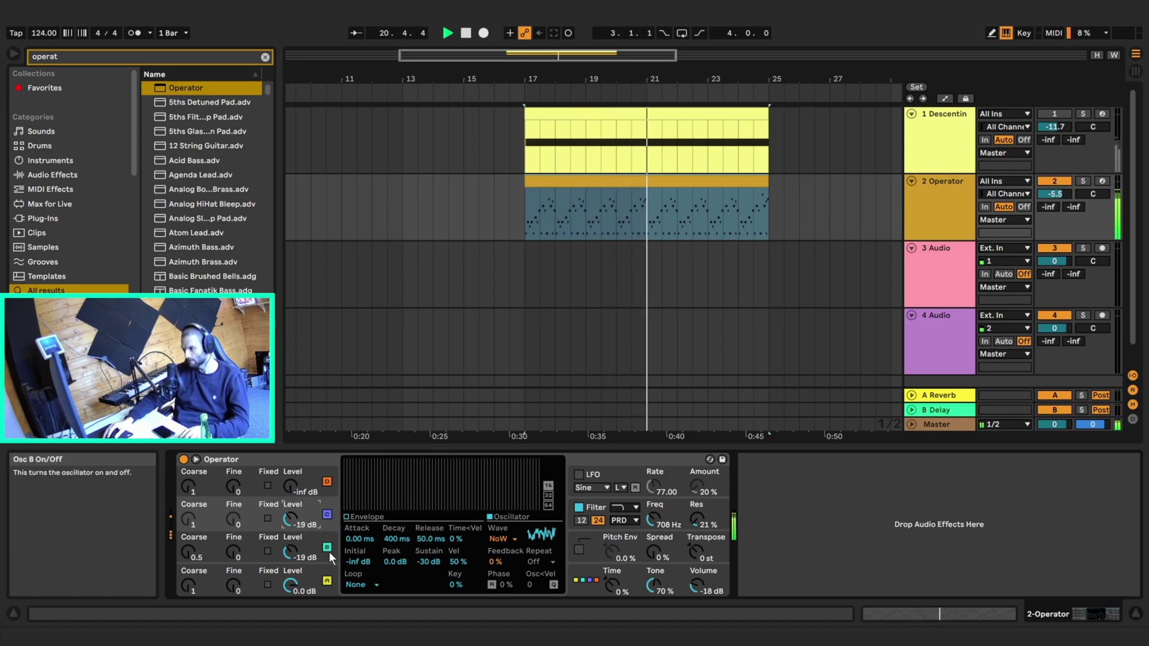
key(space)
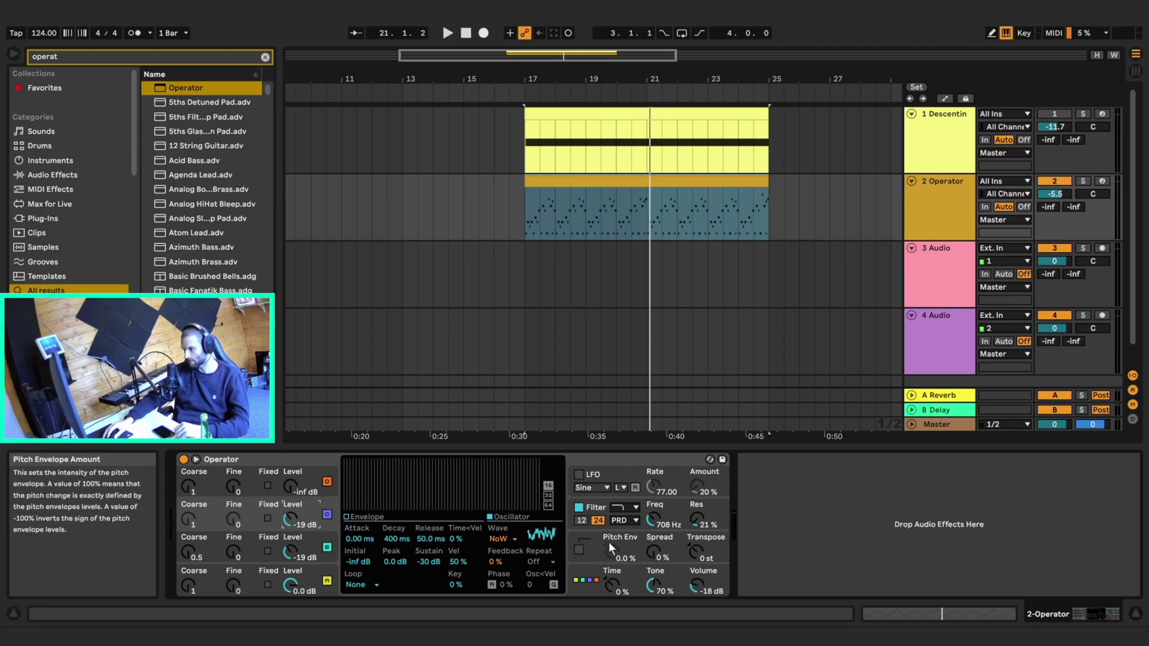
Step: Enable Operator's pitch envelope at 100% and shorten its decay to 13.2 ms, auditioning the result
click(633, 549)
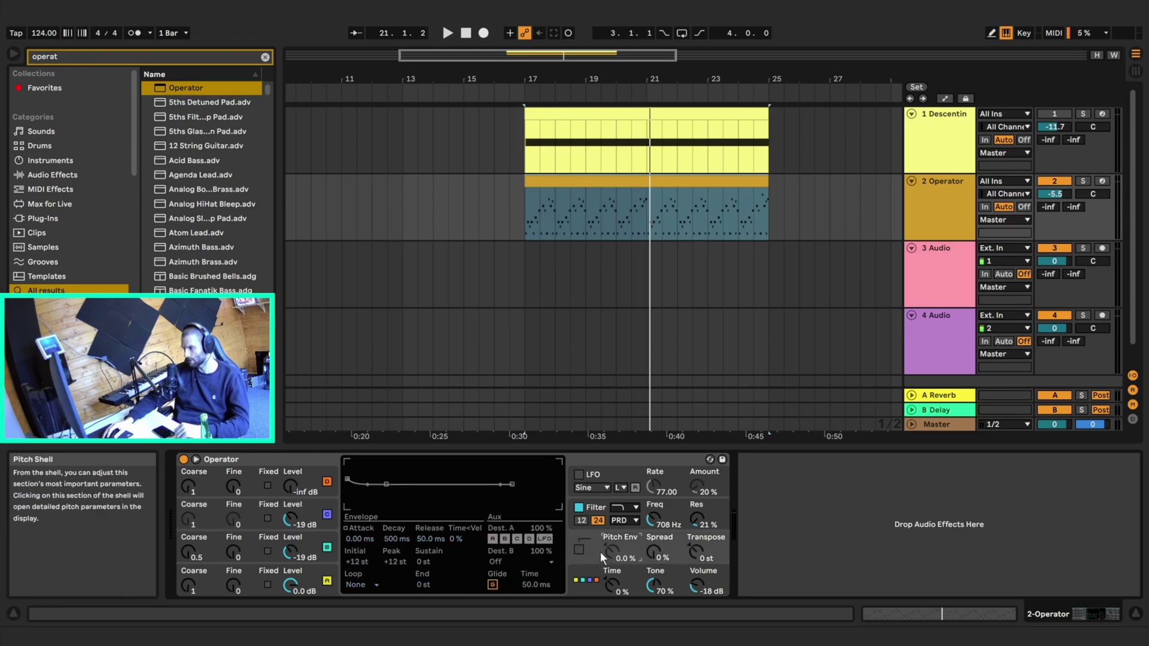
click(580, 551)
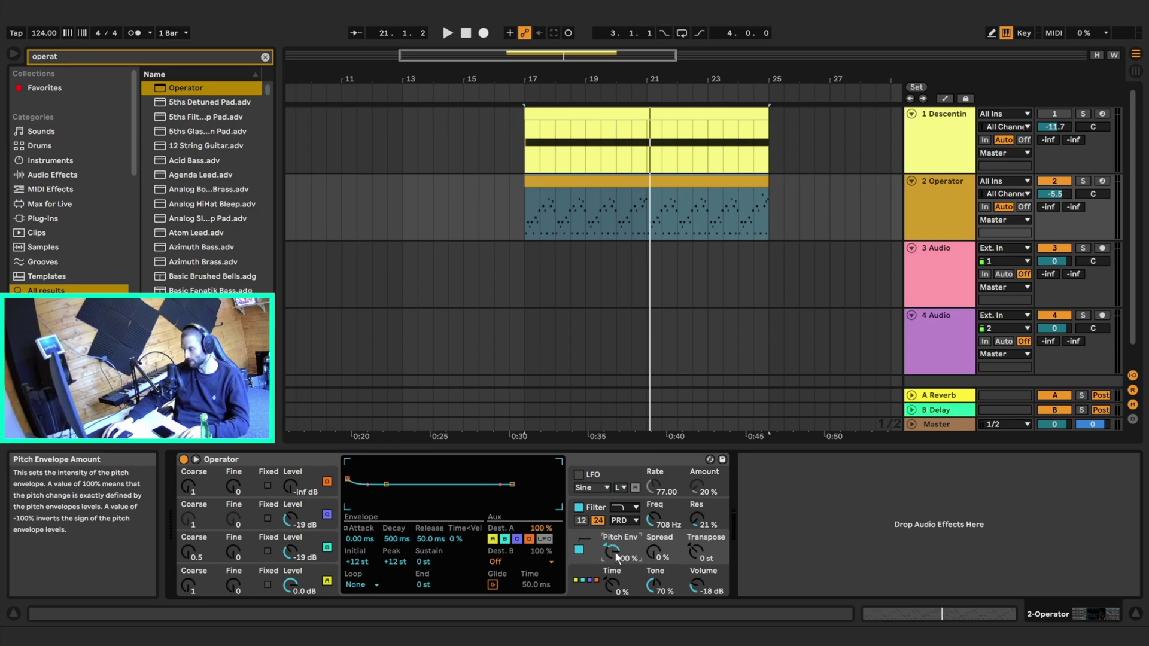
key(space)
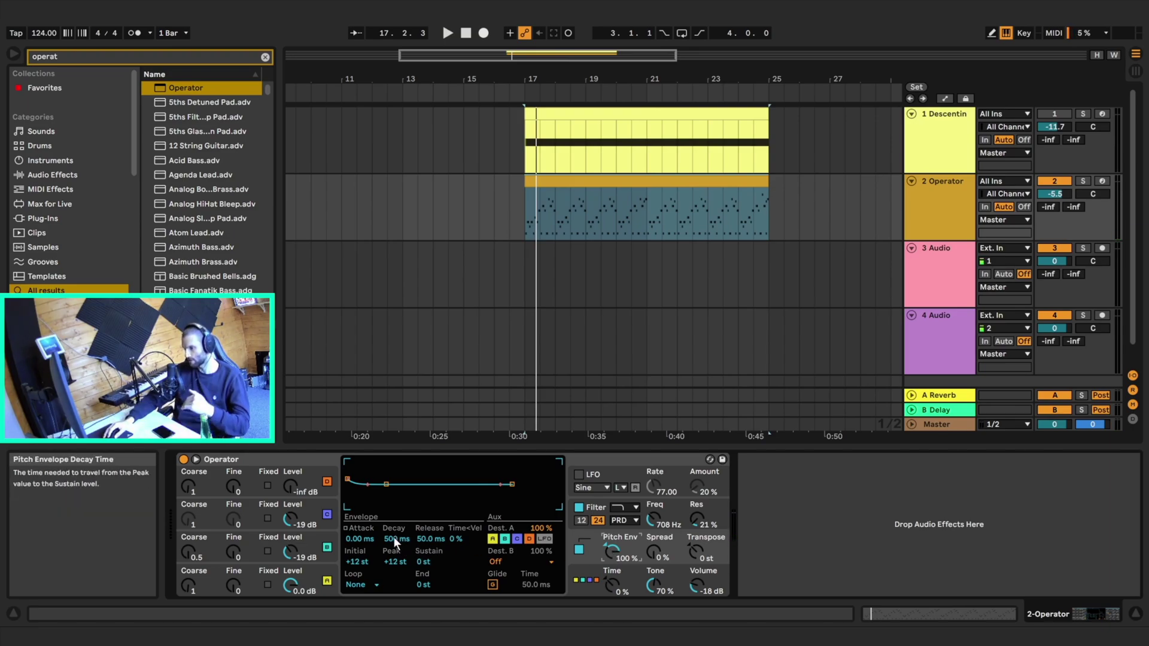
drag(392, 537, 393, 581)
key(space)
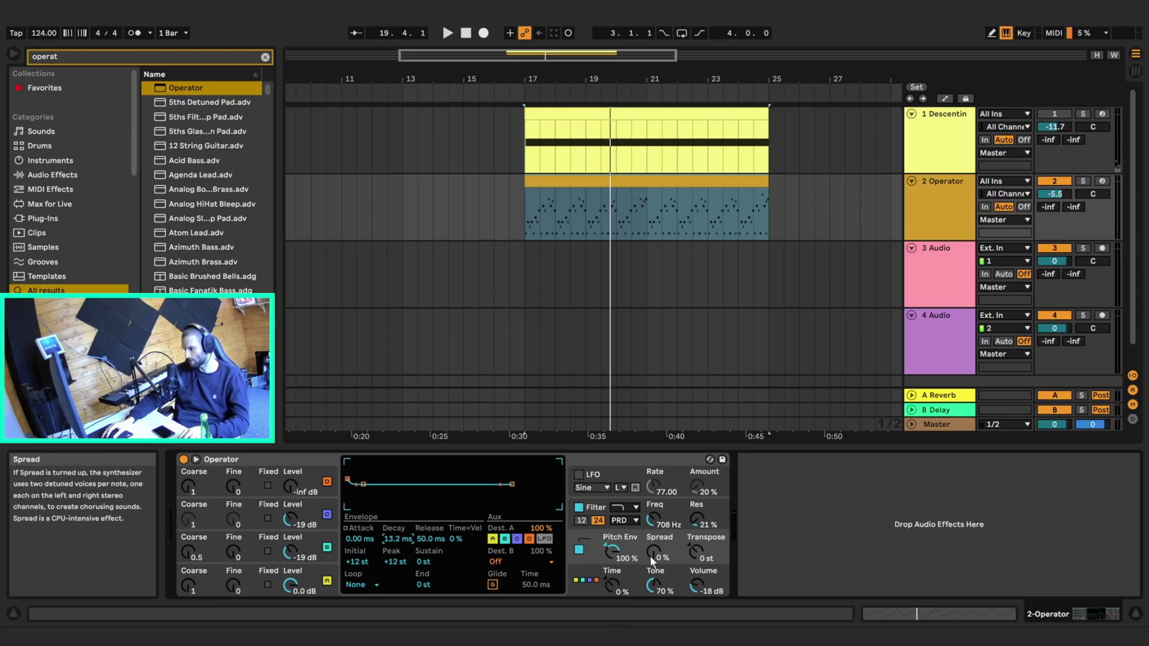
Step: Increase Operator's stereo Spread to 100% while playing the sequence
key(space)
drag(655, 558, 655, 501)
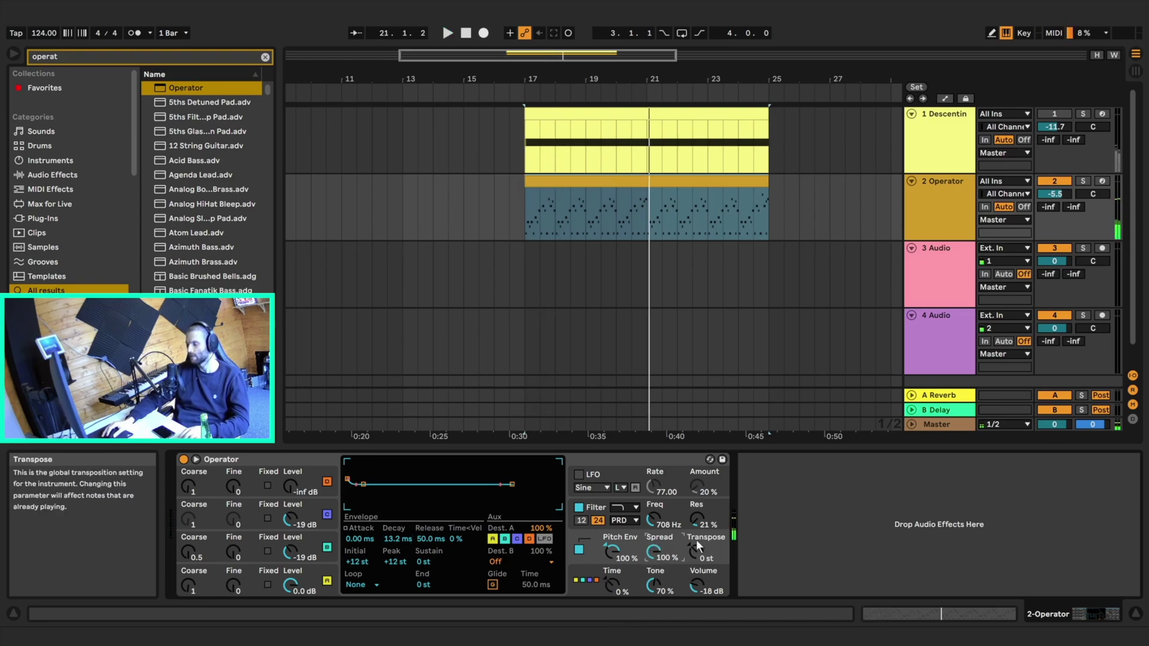
key(space)
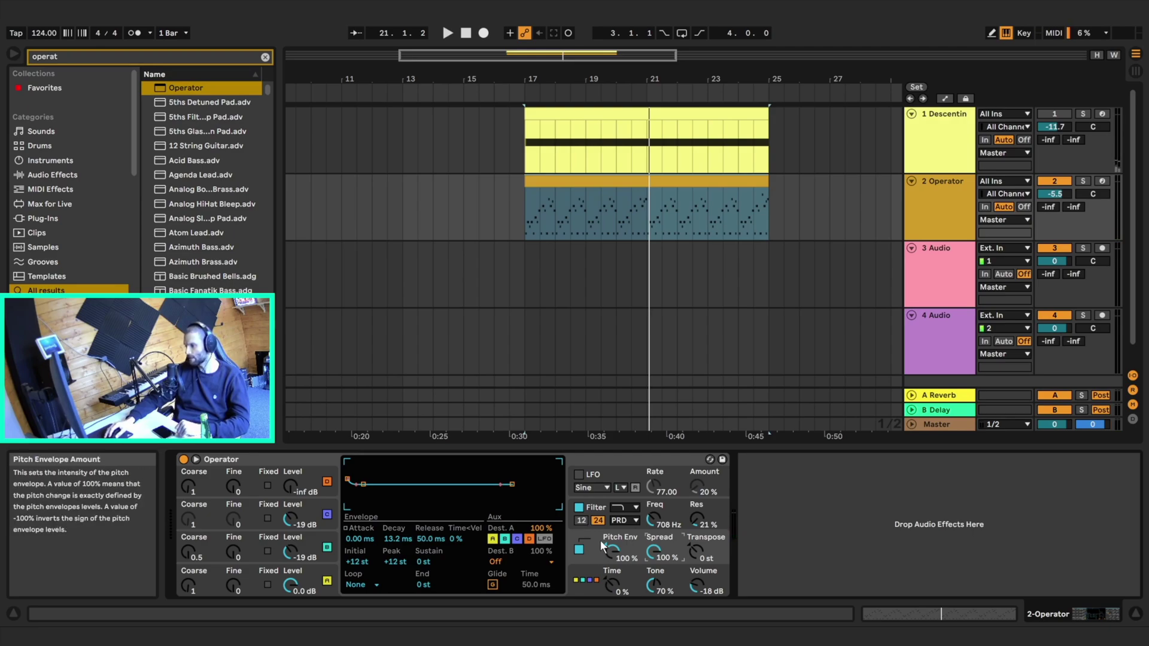
Step: Enable Operator's LFO with retrigger off, route it to the filter instead of the four oscillators, and audition the modulation
click(580, 475)
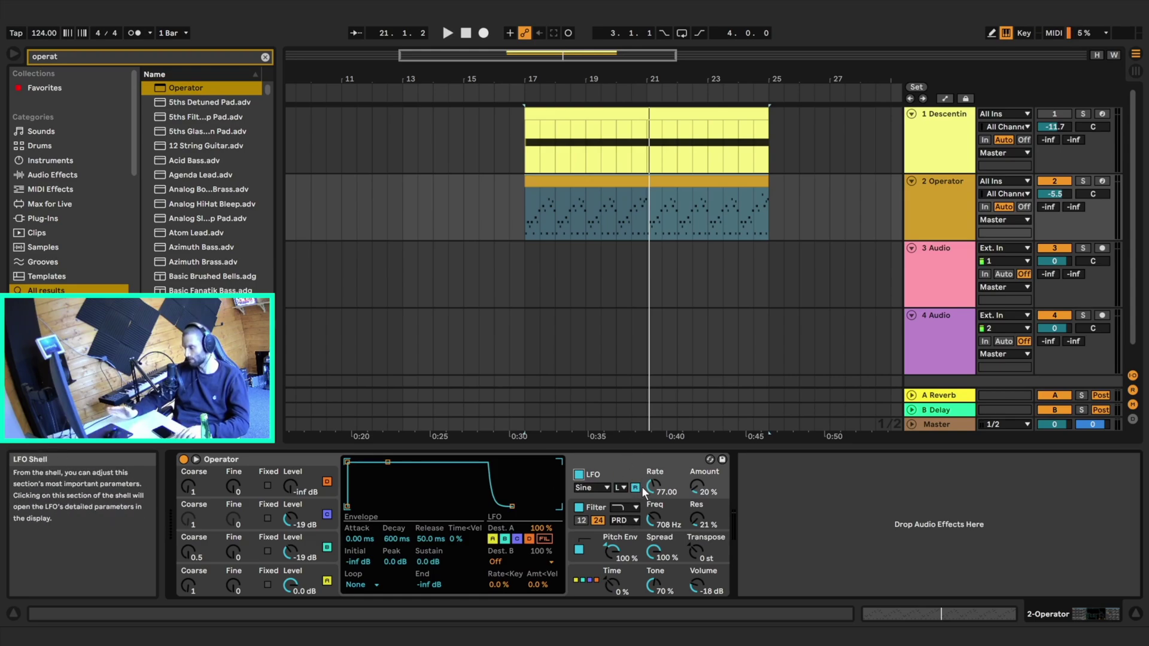
key(space)
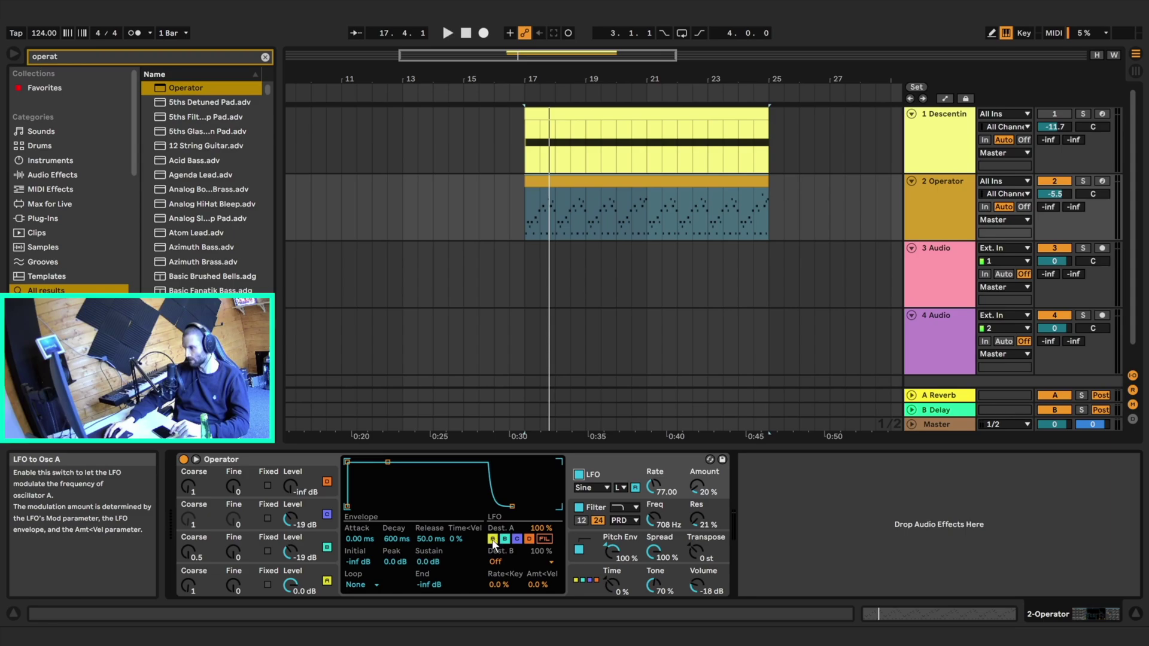
click(546, 537)
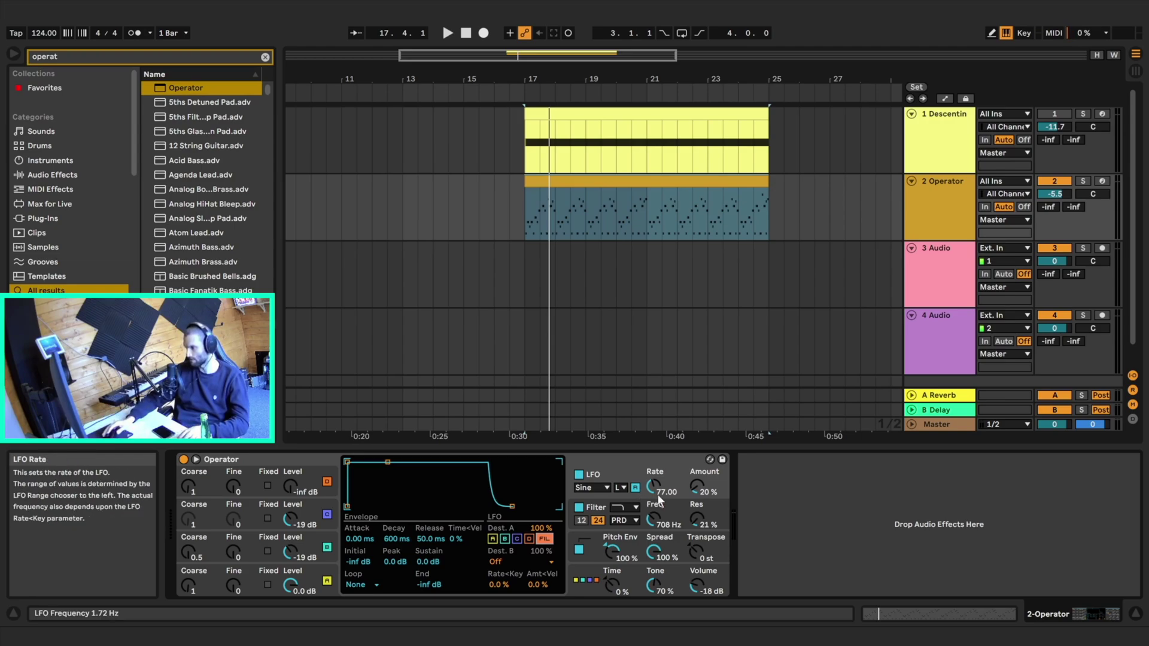
key(space)
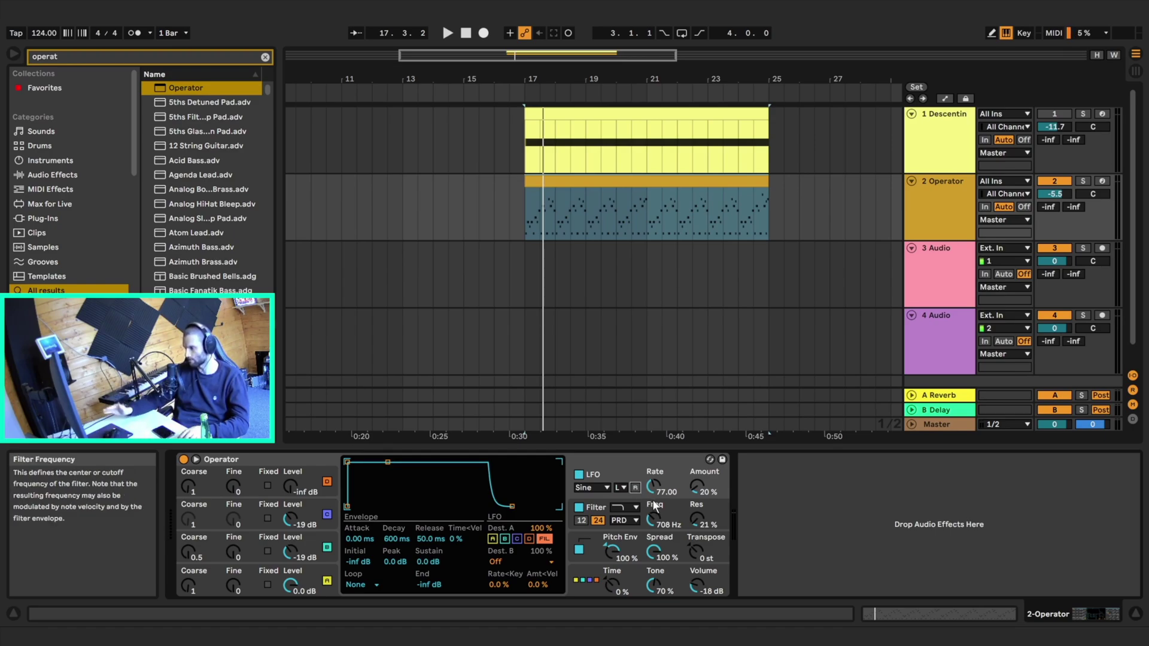
key(space)
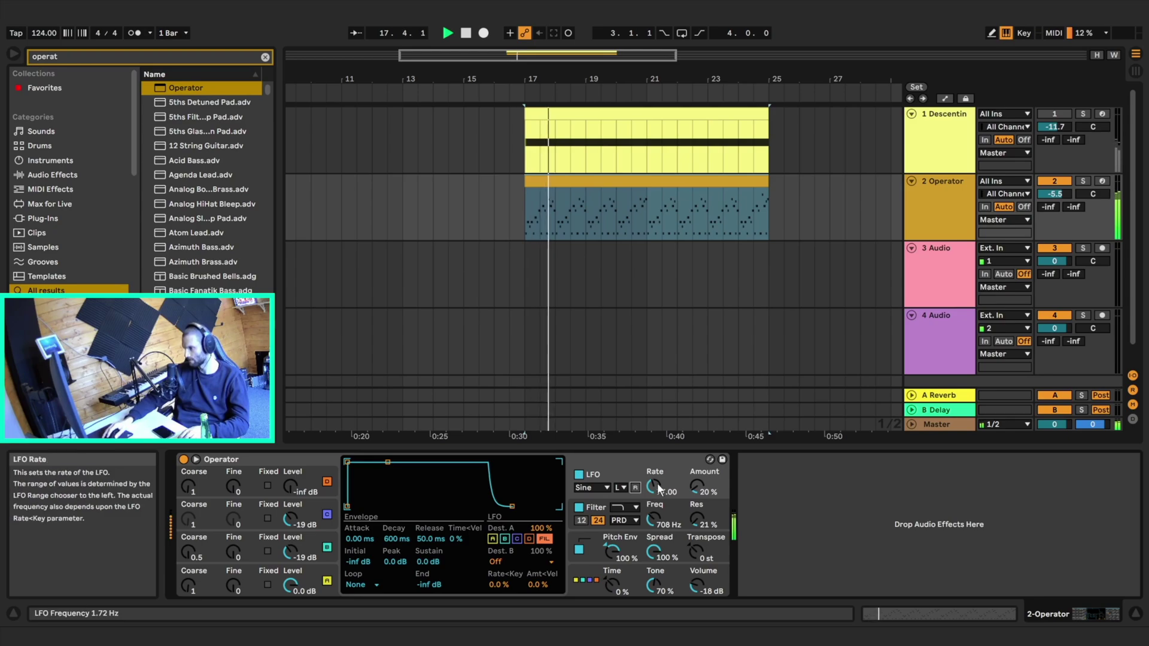
Step: Raise Operator's LFO amount to 60% and audition the stronger filter modulation
key(space)
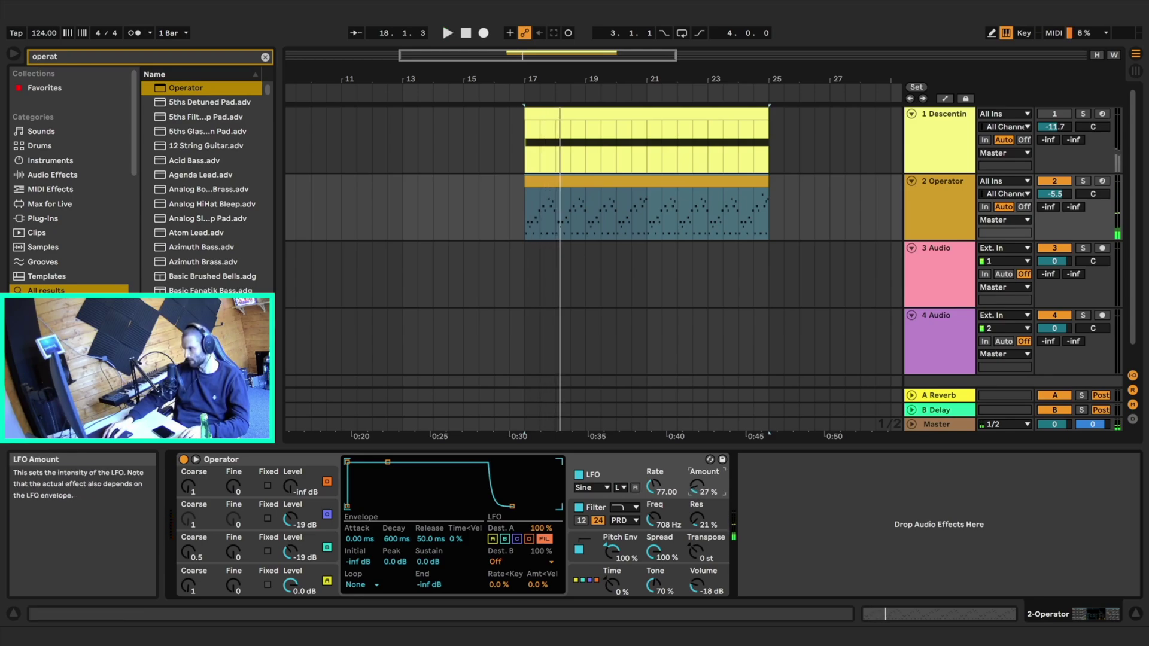
drag(695, 483, 695, 448)
key(space)
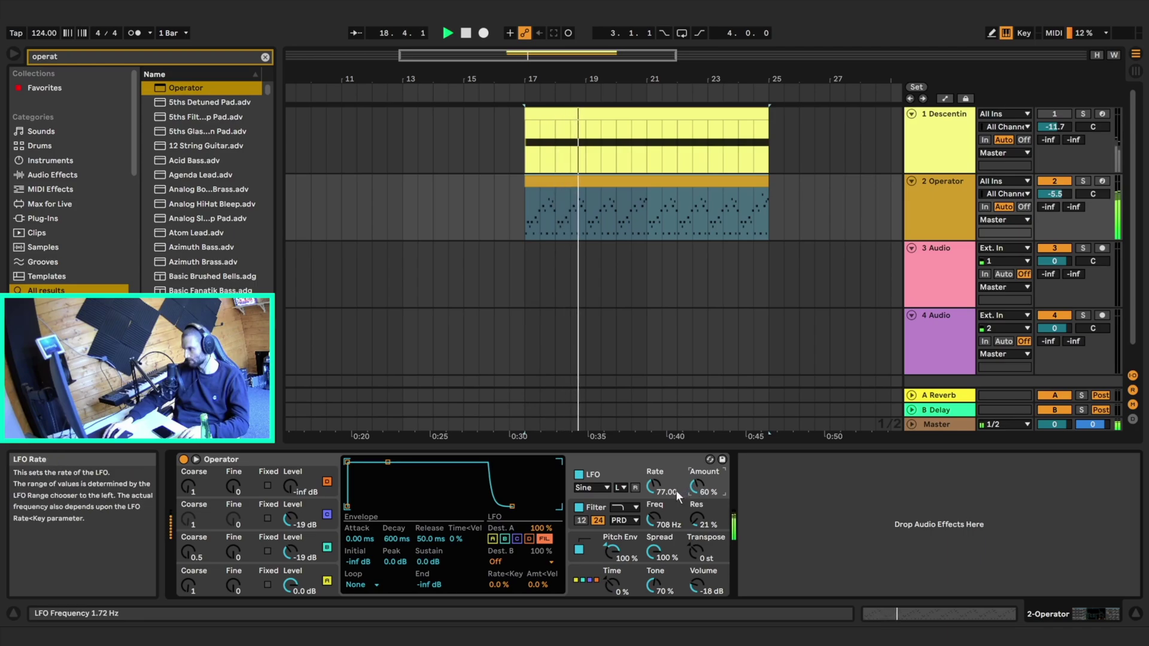
key(space)
Step: Slow Operator's LFO rate to 44.35 while the sequence plays
click(656, 484)
key(space)
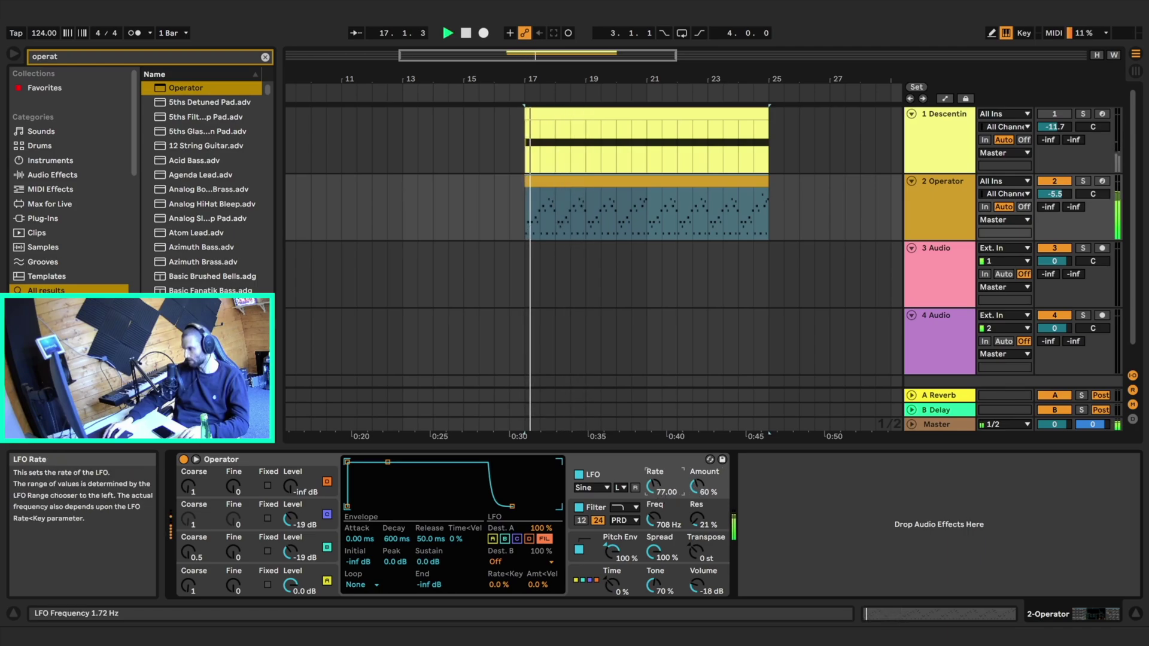
drag(654, 486, 654, 493)
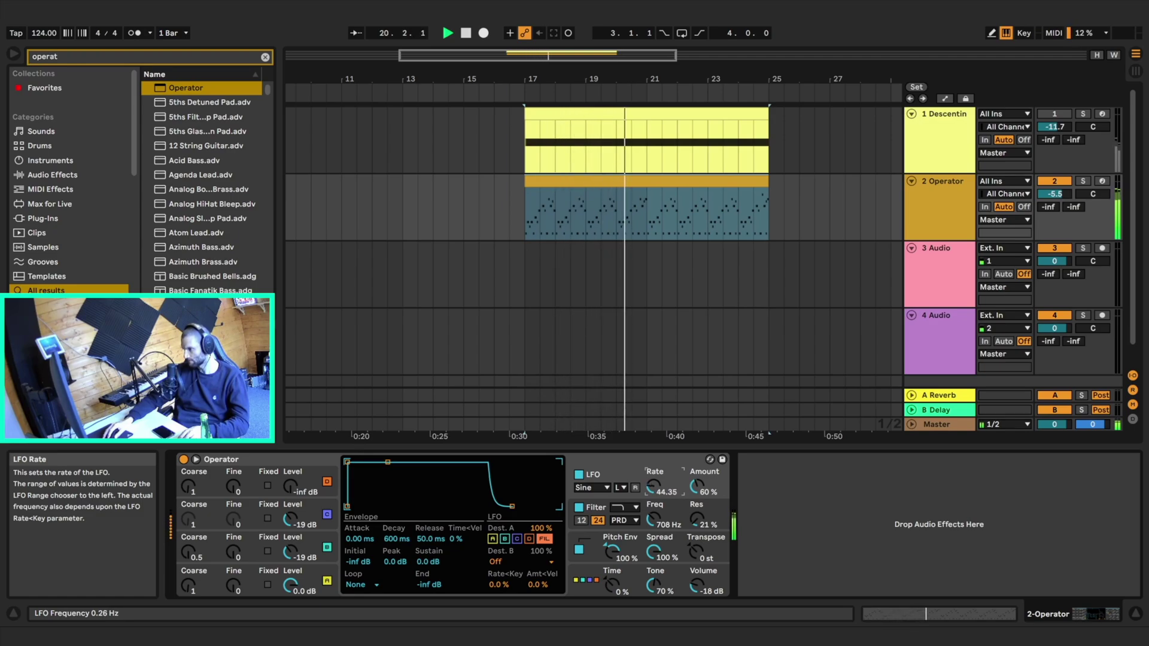
Step: Reduce Operator's LFO amount to 28% and audition the sequence
click(697, 484)
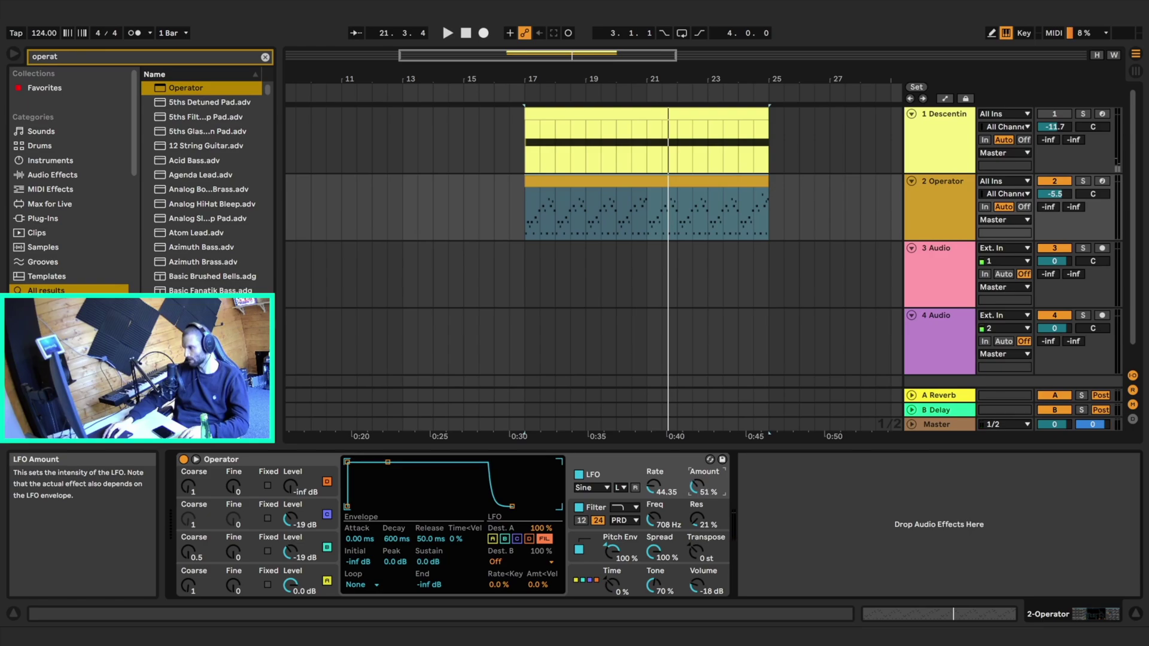
key(space)
drag(696, 484, 696, 499)
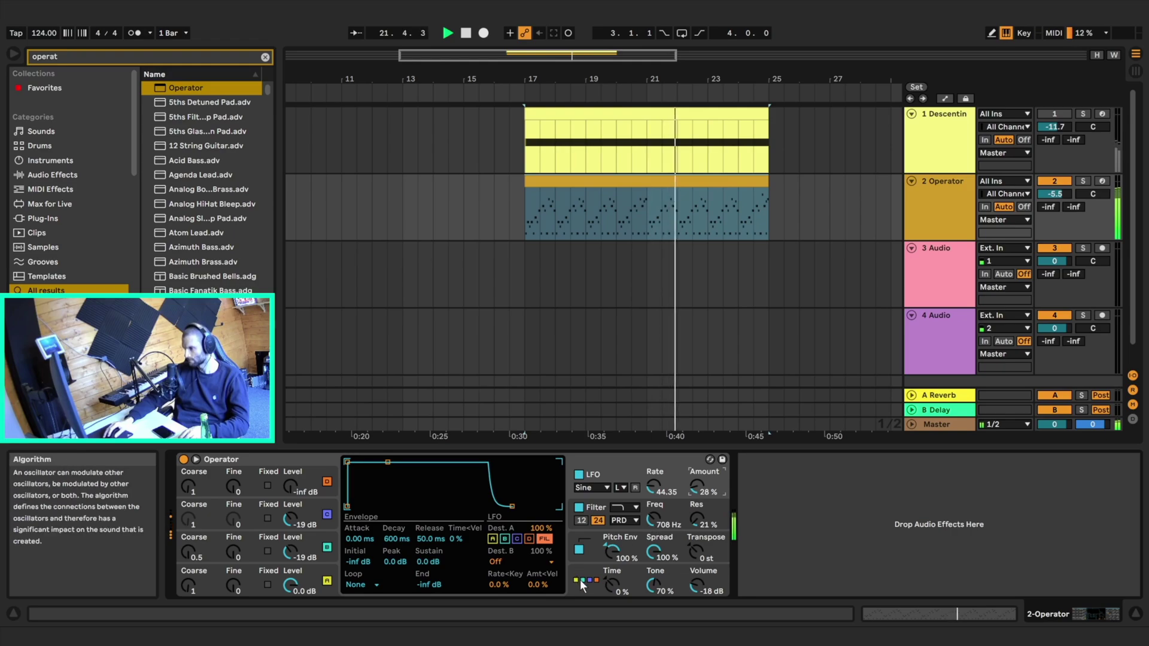
key(space)
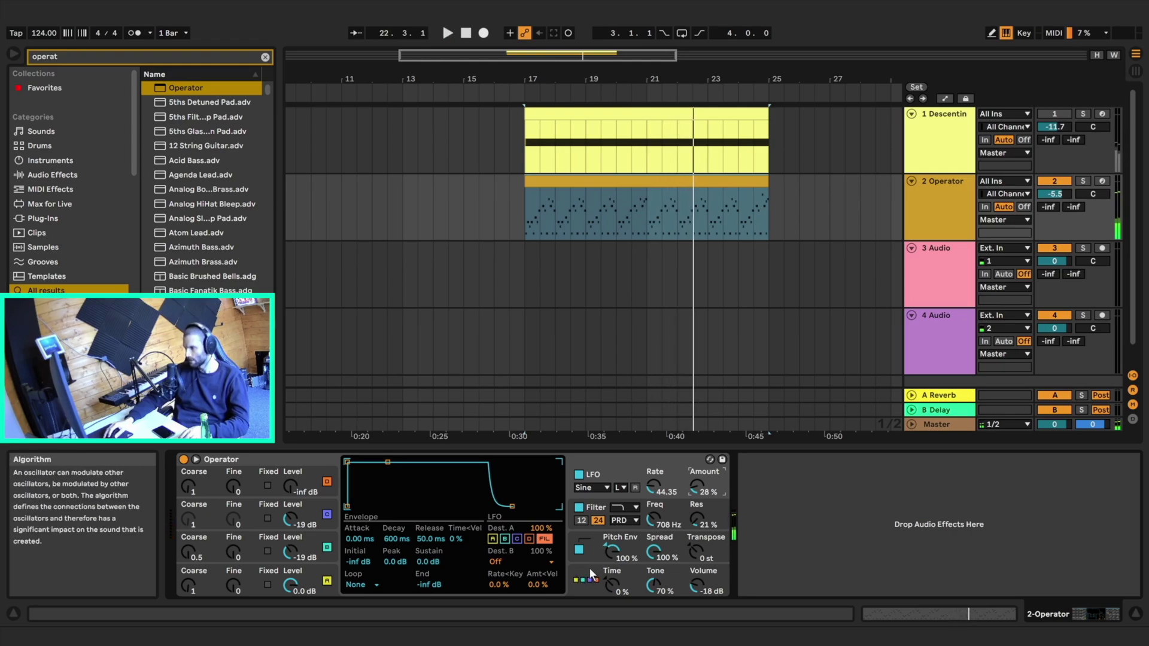
Step: Set Operator's random panning amount to 12 in its global settings and audition the sequence
click(590, 570)
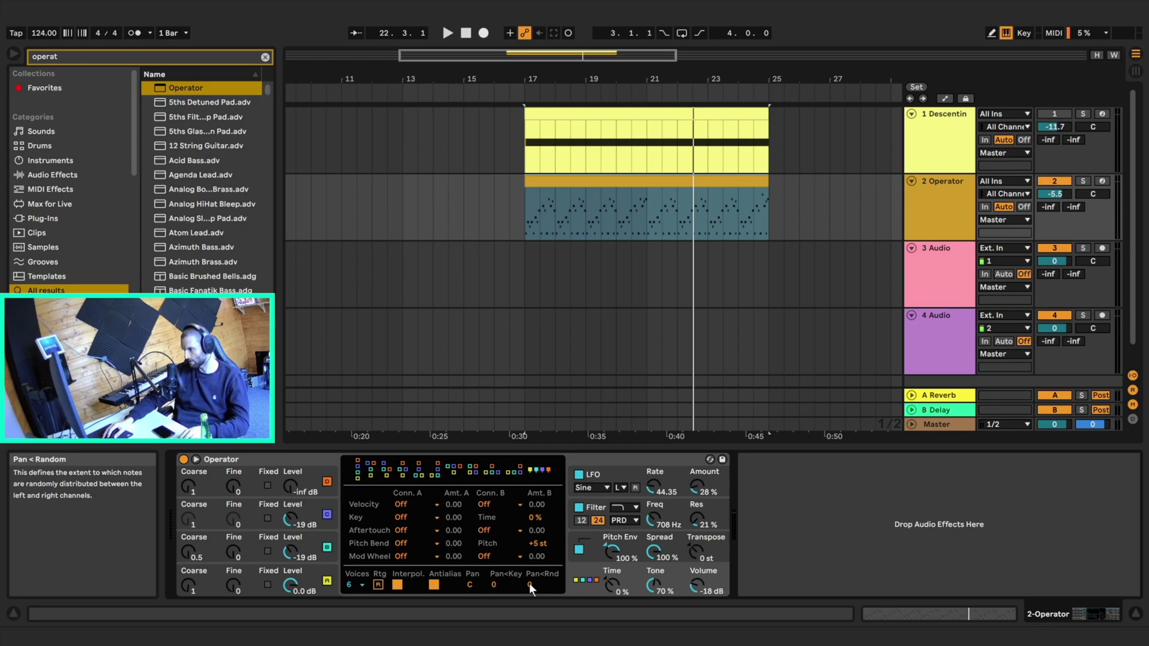
drag(529, 583, 529, 568)
key(space)
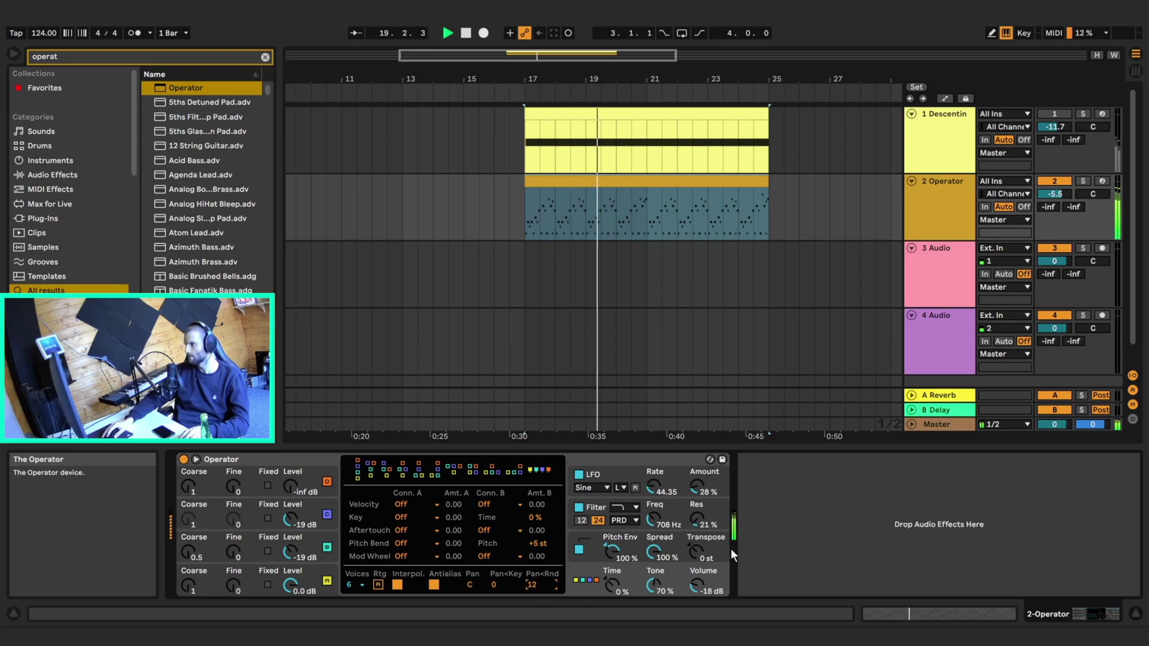
key(space)
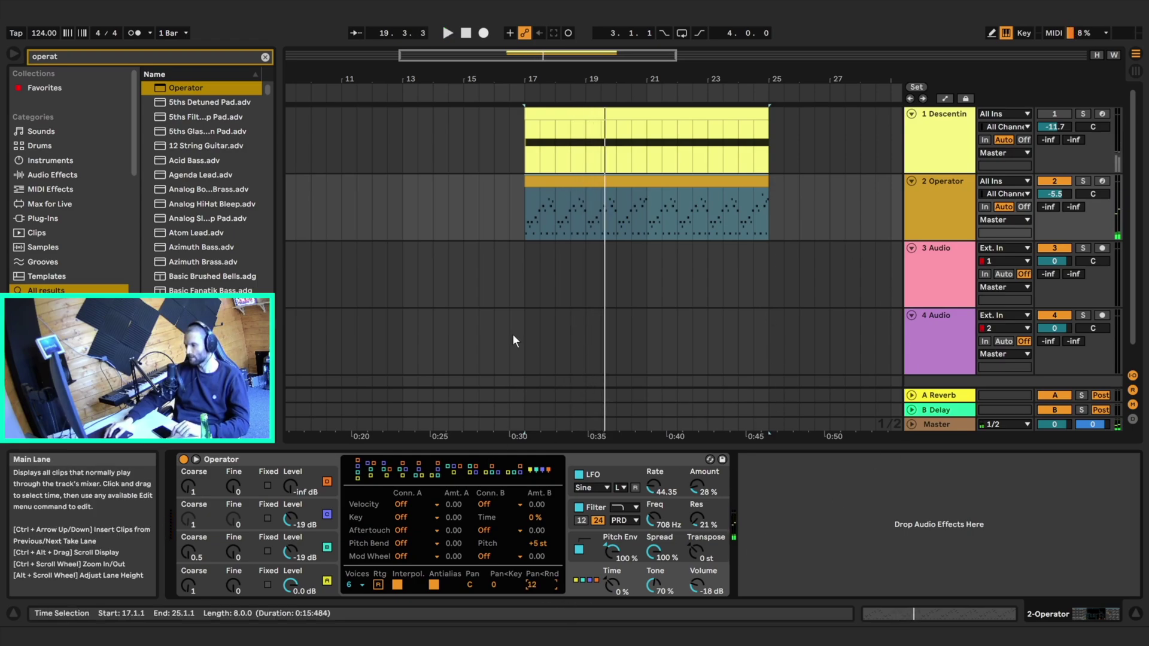
Step: Add a Delay after Operator with Ping Pong enabled and Dry/Wet at 28%, auditioning the result
click(265, 58)
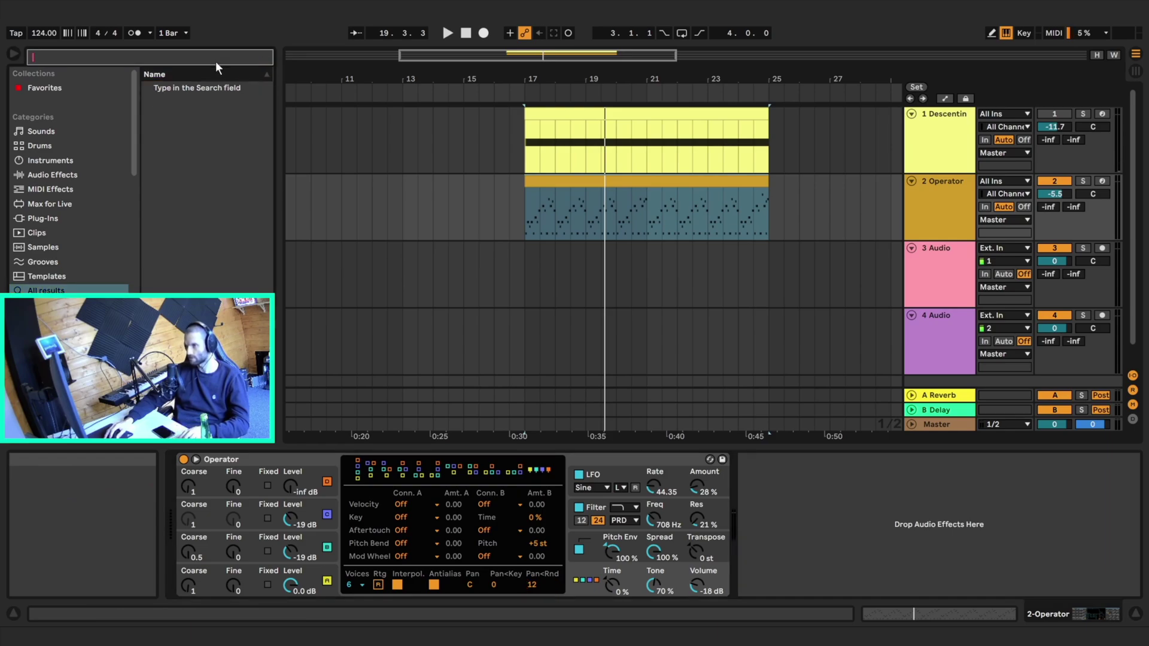
text(delay)
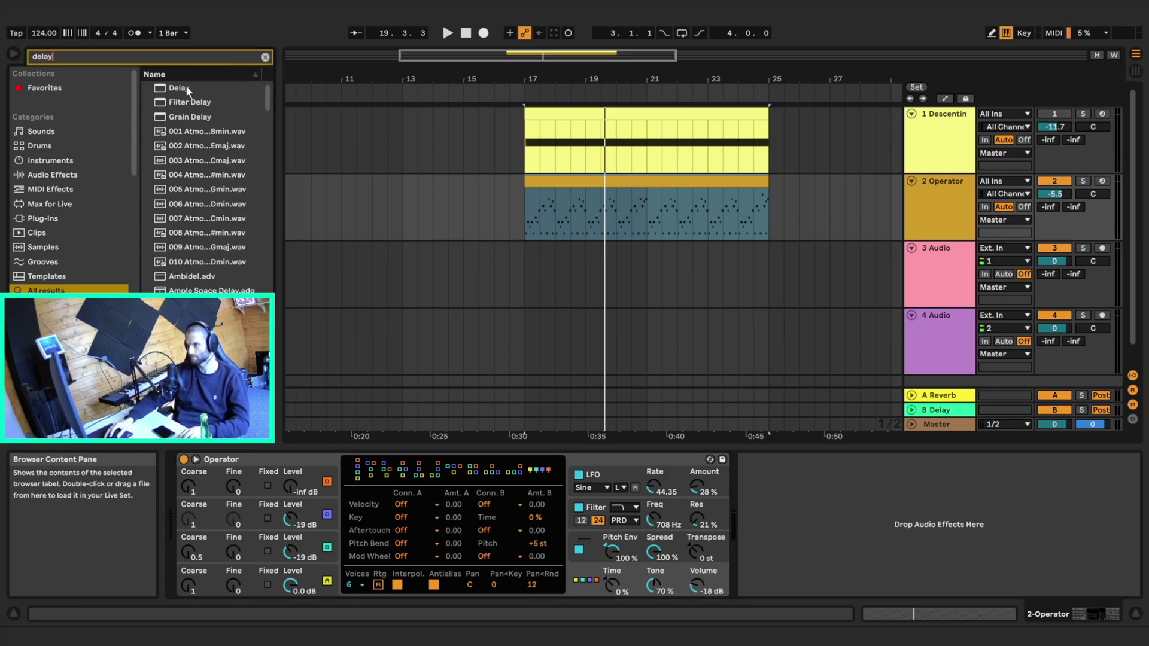
double_click(182, 88)
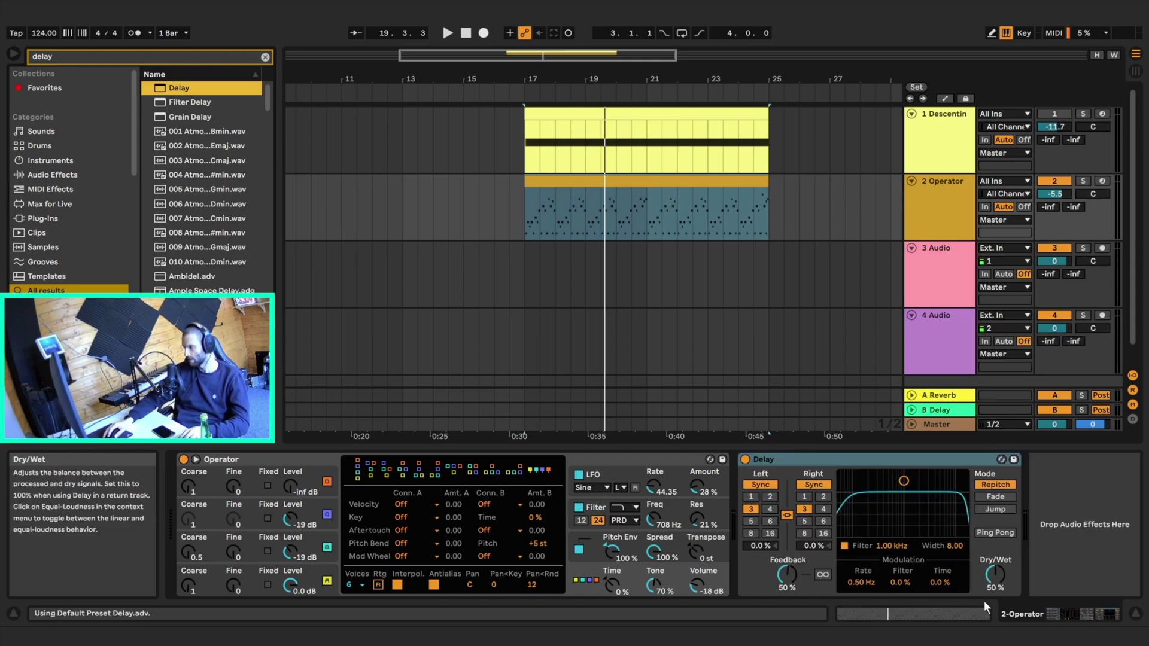
drag(991, 575, 994, 580)
click(990, 535)
key(space)
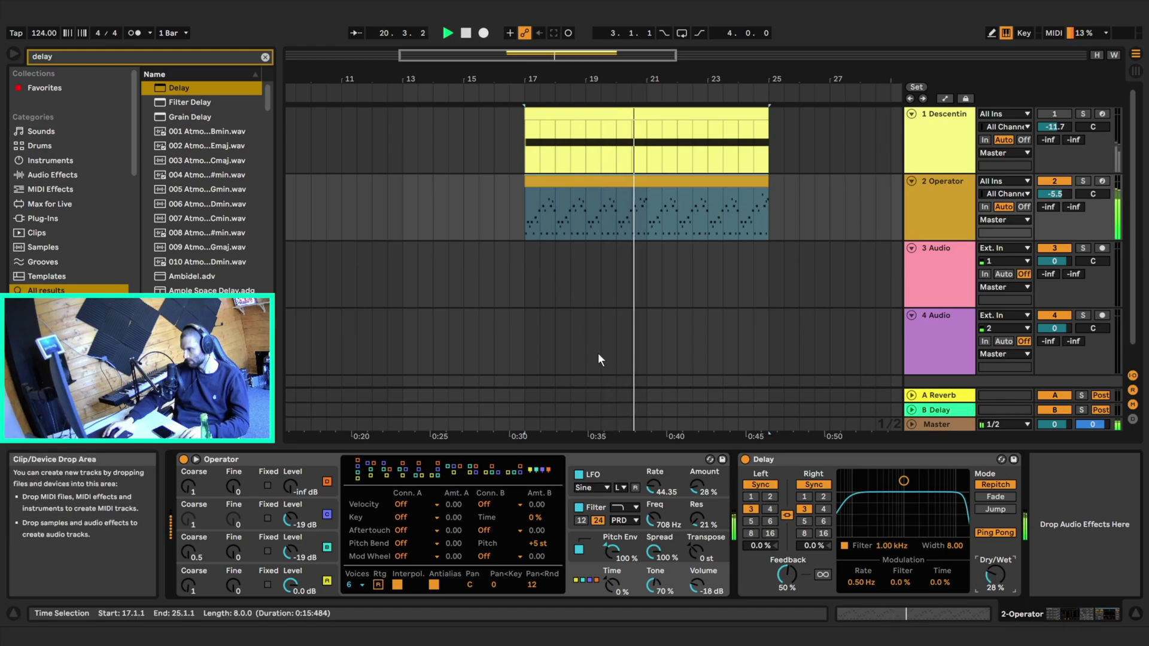
key(space)
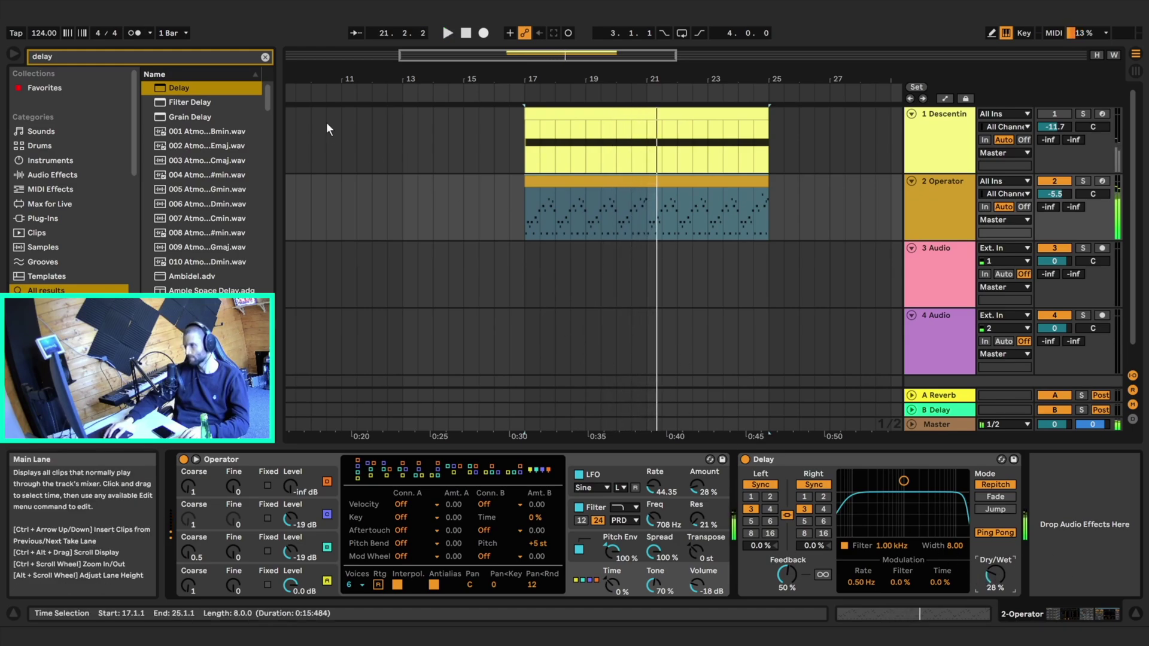
Step: Add Hybrid Reverb after the Delay, choose the Shimmer algorithm, and audition it at 100% Dry/Wet
click(265, 57)
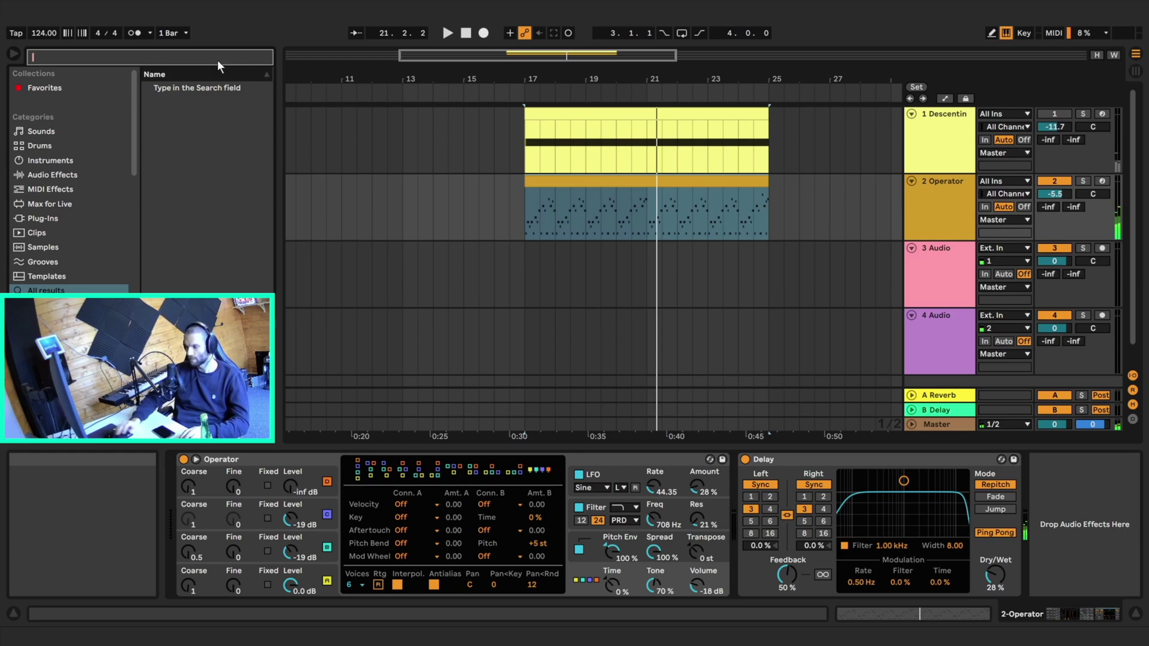
text(hybri)
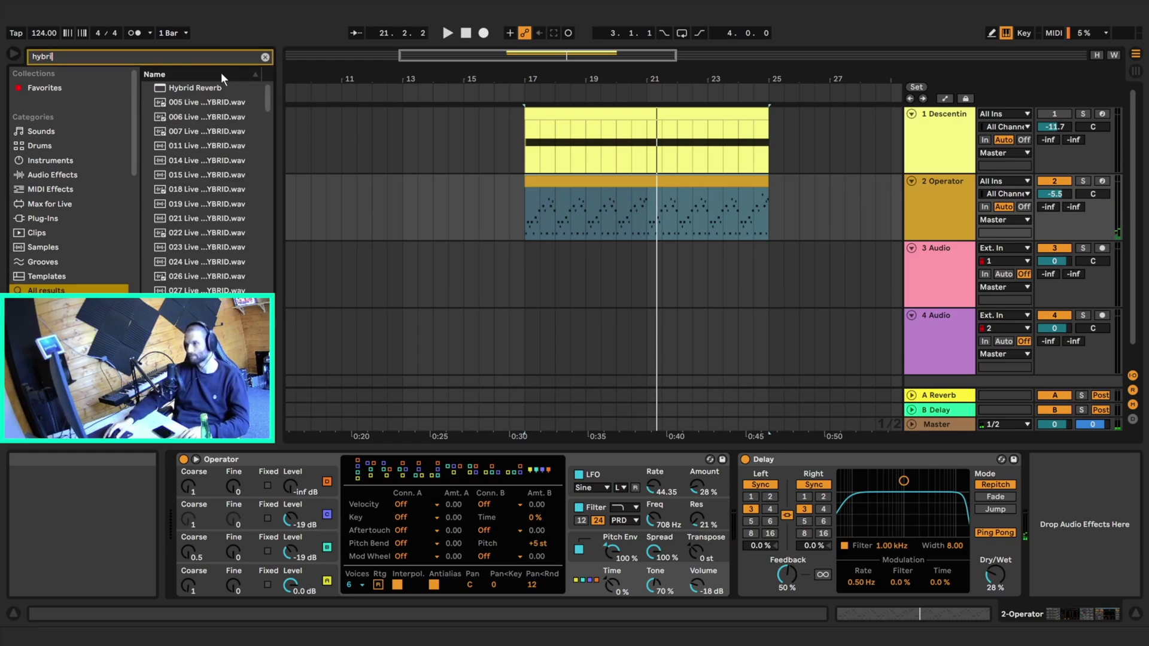
double_click(218, 87)
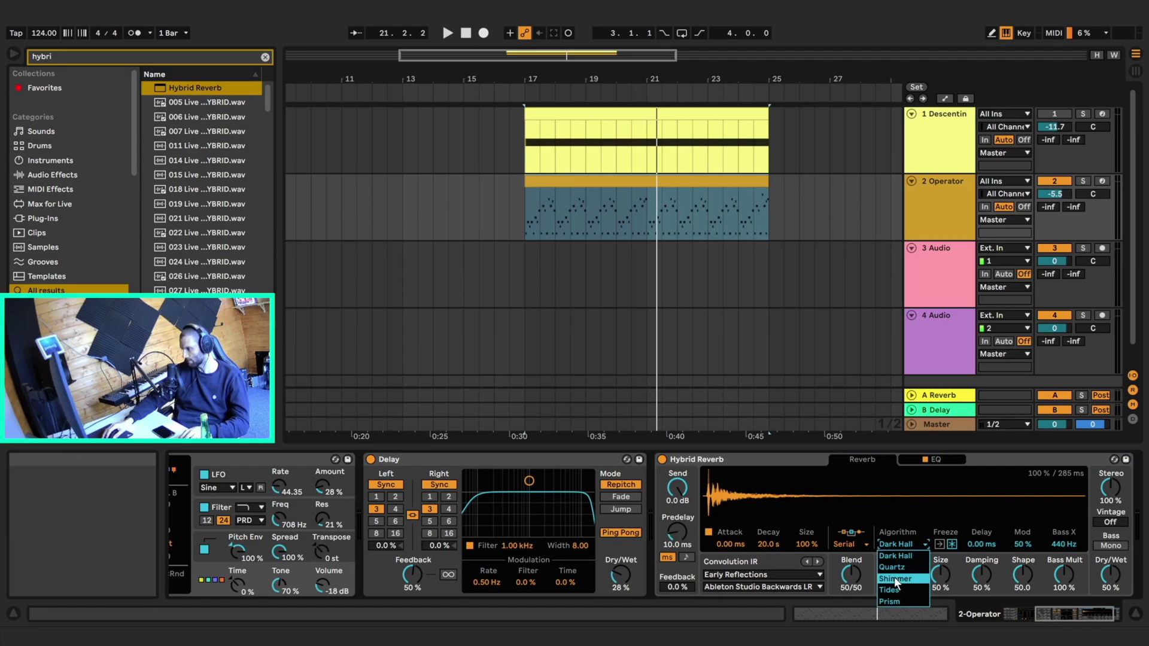
click(901, 578)
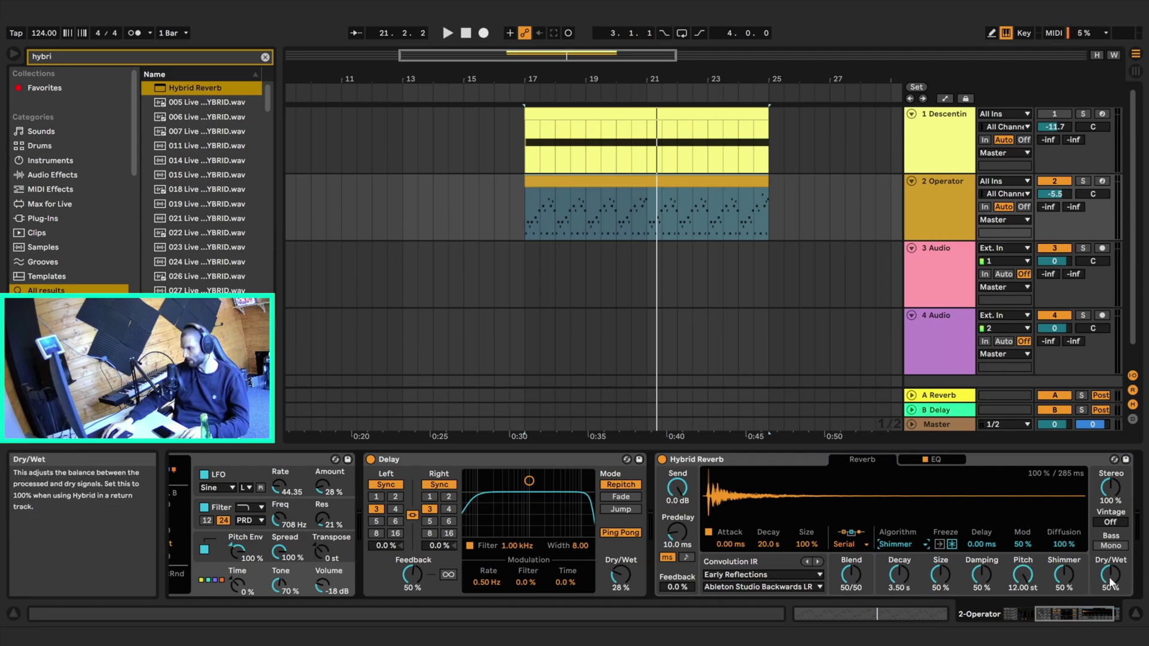
drag(1109, 577, 1108, 527)
key(space)
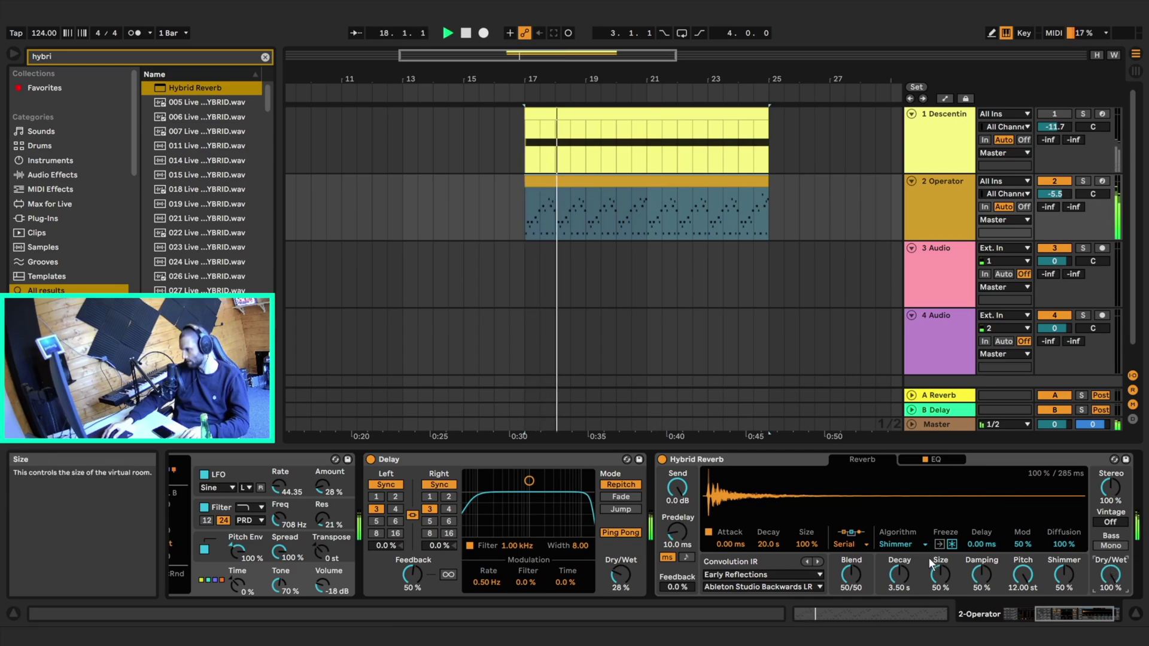
Step: Audition the reverb's Dark Hall algorithm for comparison and switch back to Shimmer
key(space)
click(907, 543)
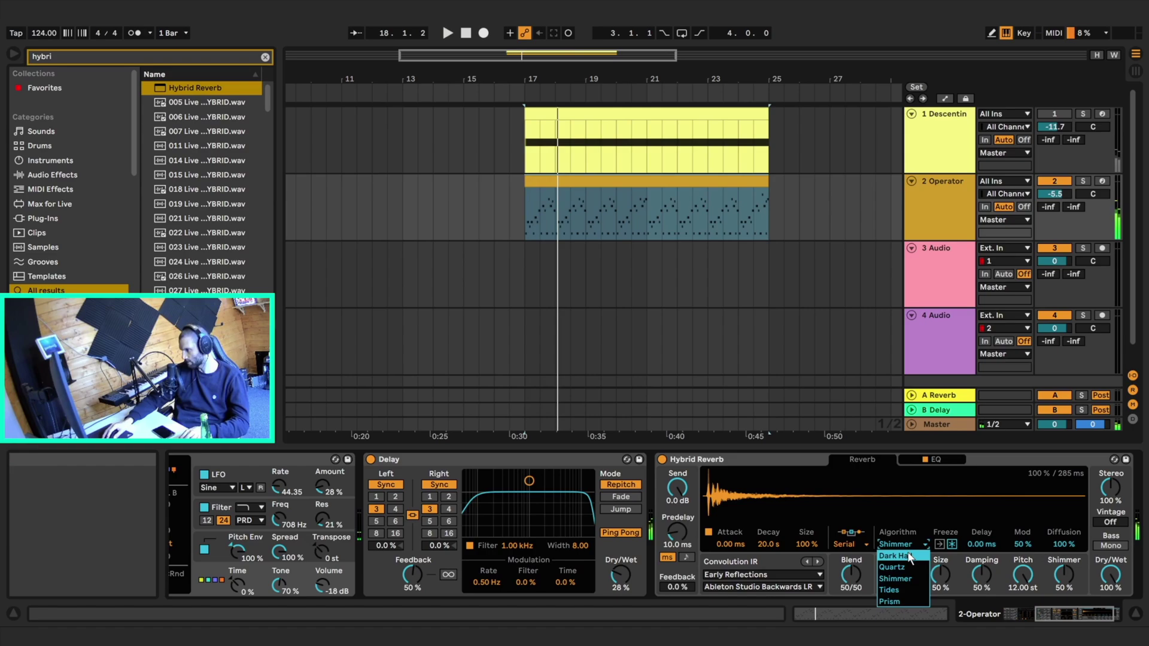
click(894, 556)
key(space)
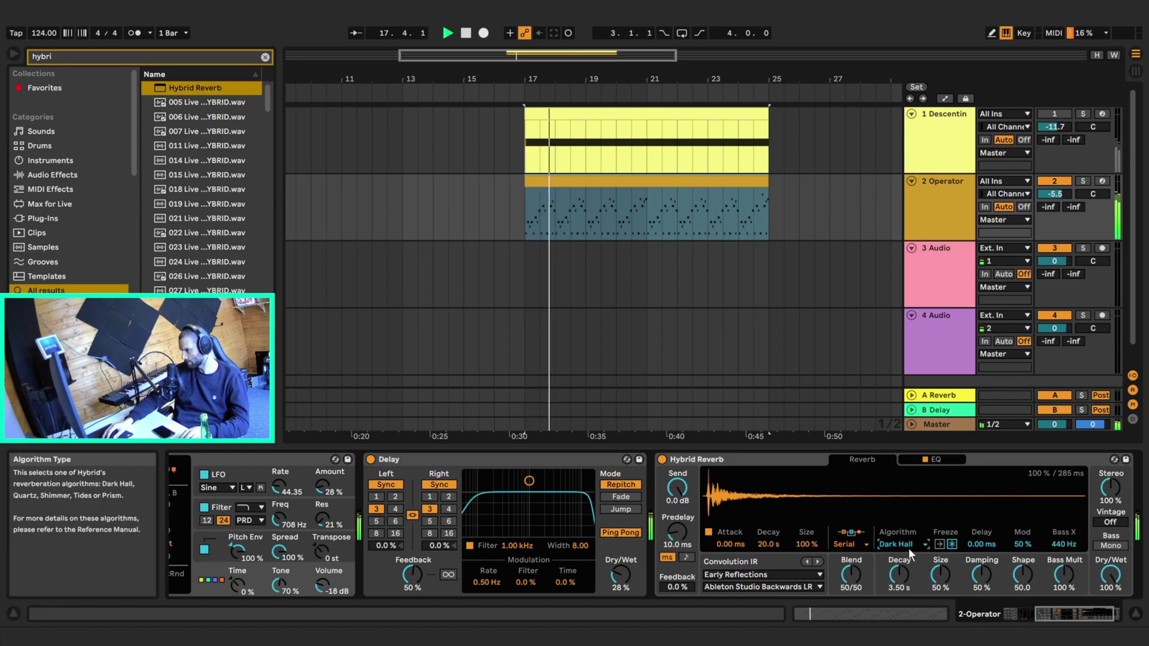
key(space)
click(911, 544)
click(907, 578)
key(space)
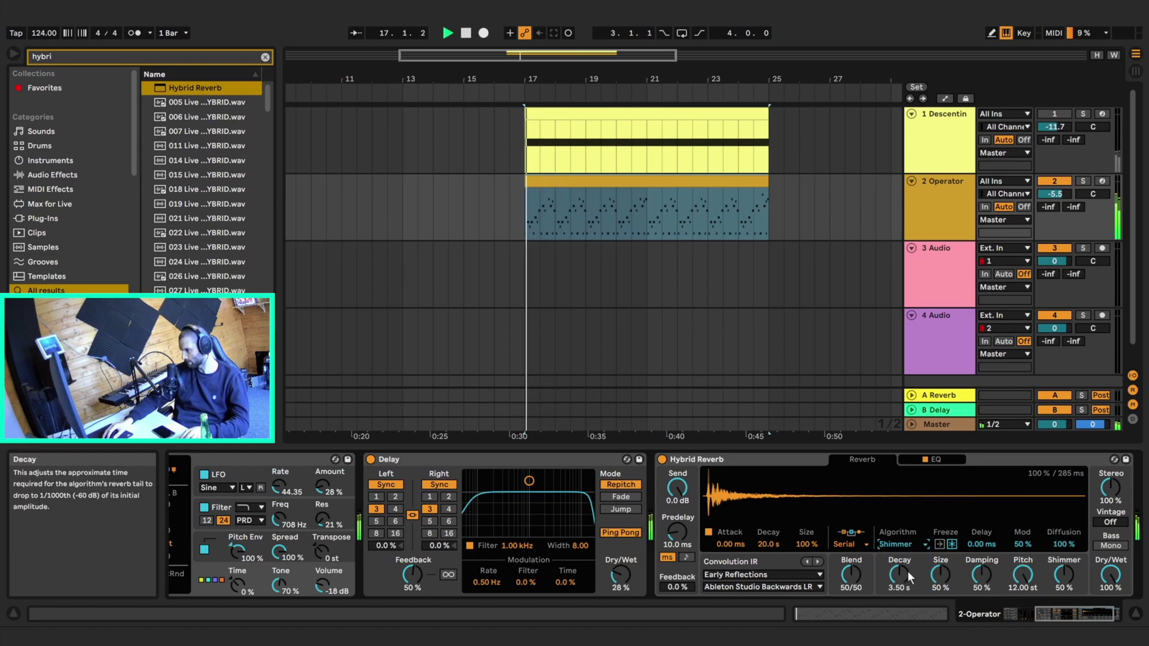
Step: Move the low cut in Hybrid Reverb's EQ up to 1.00 kHz and audition the reverb
click(939, 462)
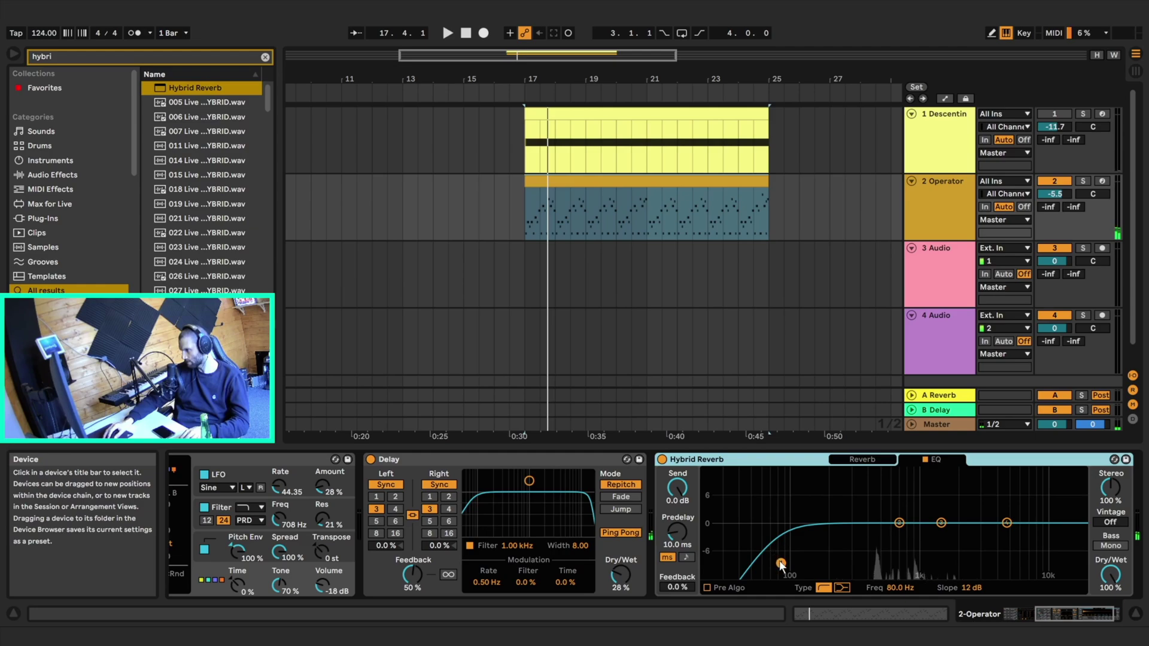
drag(779, 560, 925, 561)
key(space)
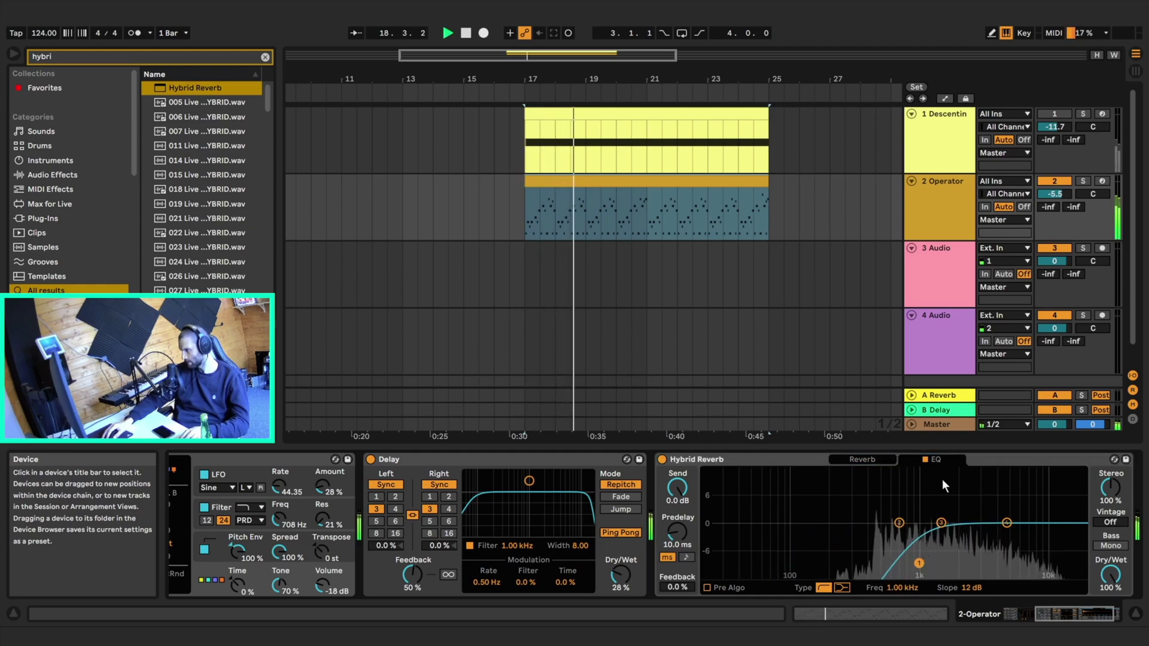
key(space)
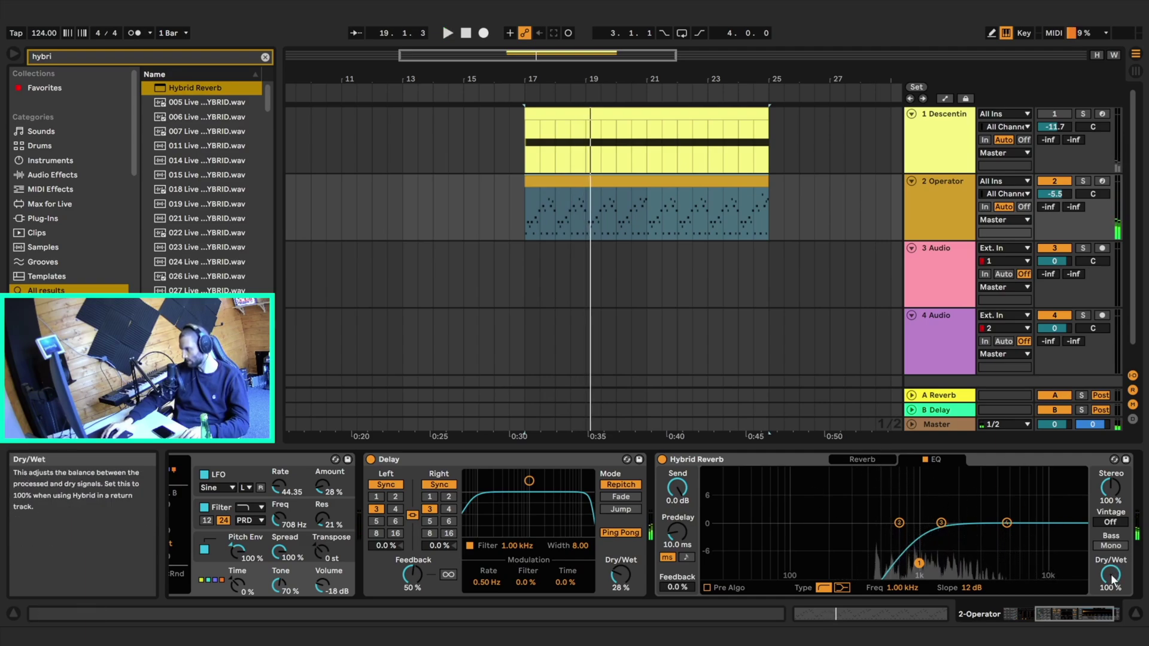
Step: Lower Hybrid Reverb's Dry/Wet to 35% while playing the sequence
key(space)
drag(1111, 576, 1111, 621)
key(space)
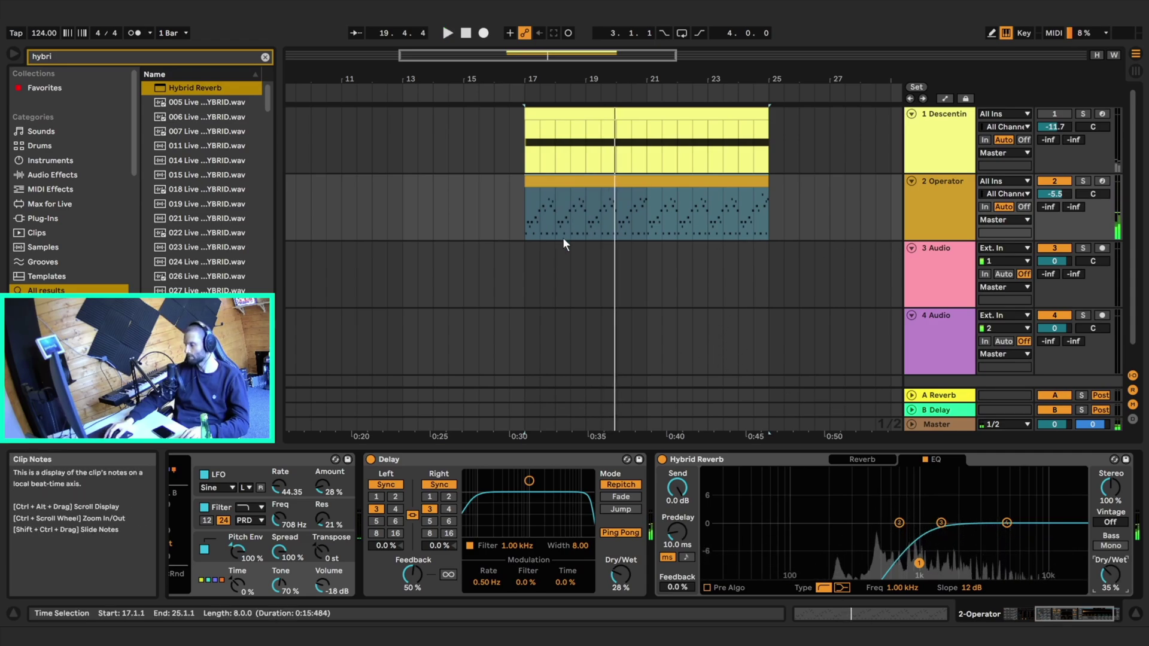
click(470, 139)
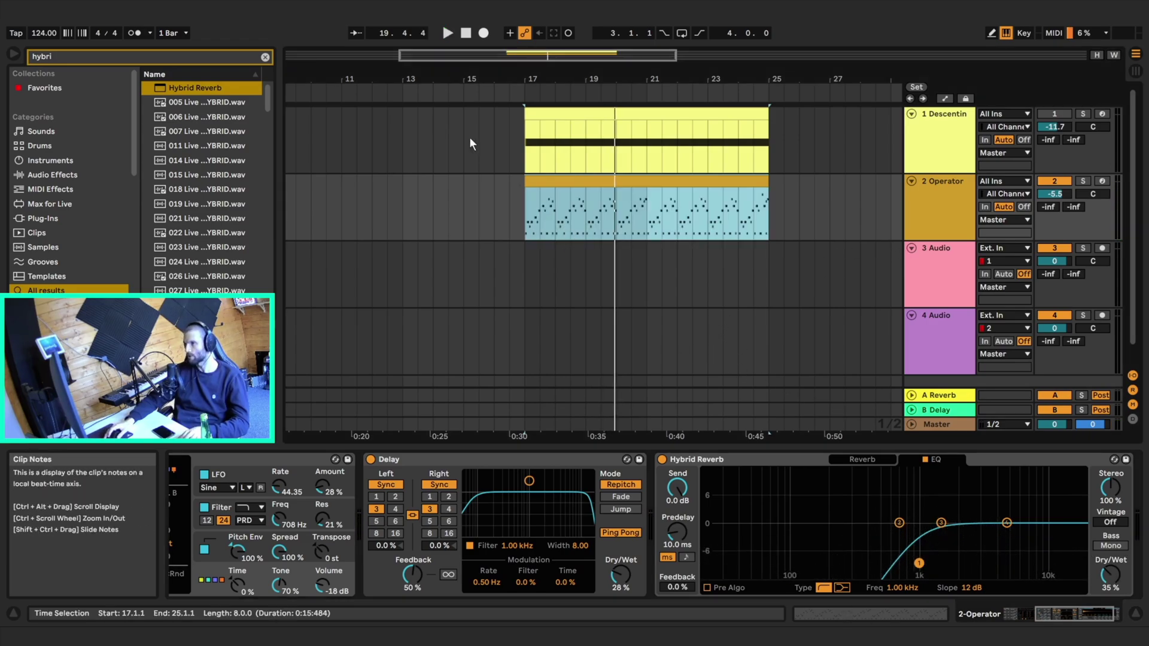
Step: Add an EQ Eight after Hybrid Reverb on the Operator track
click(265, 58)
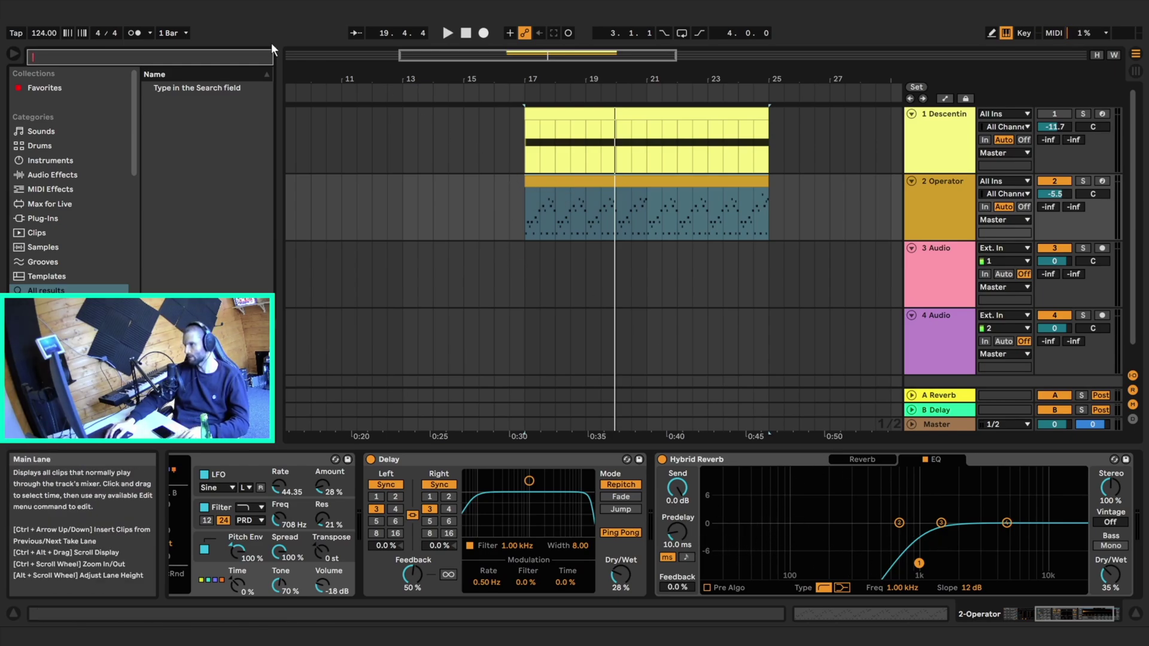
text(eq)
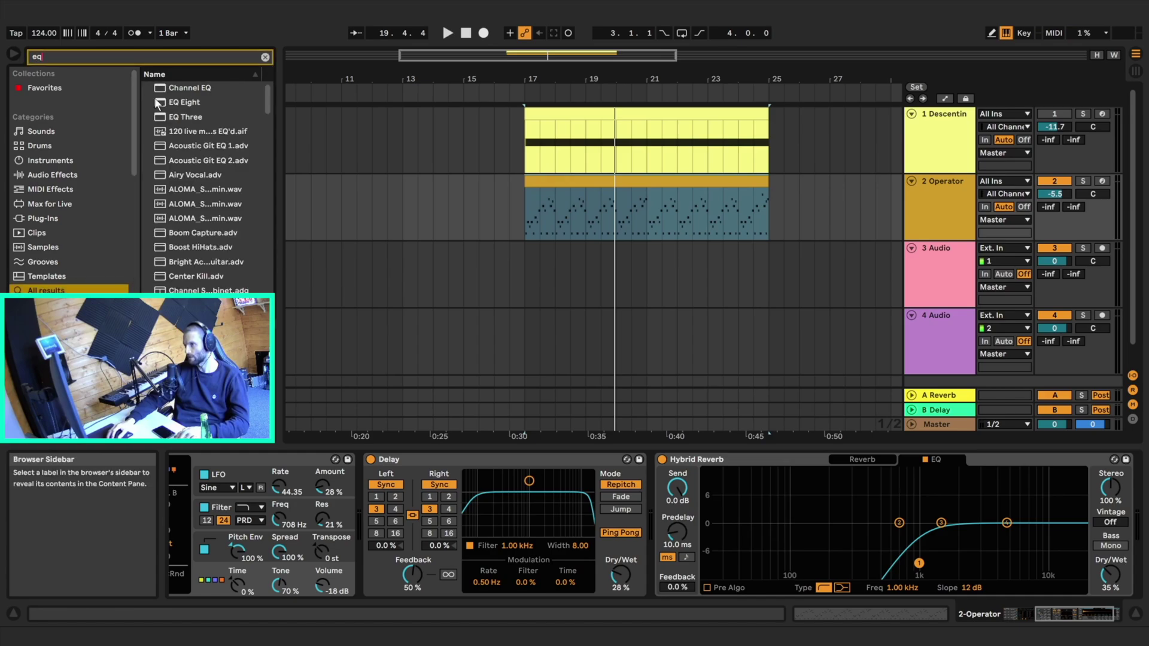
double_click(189, 101)
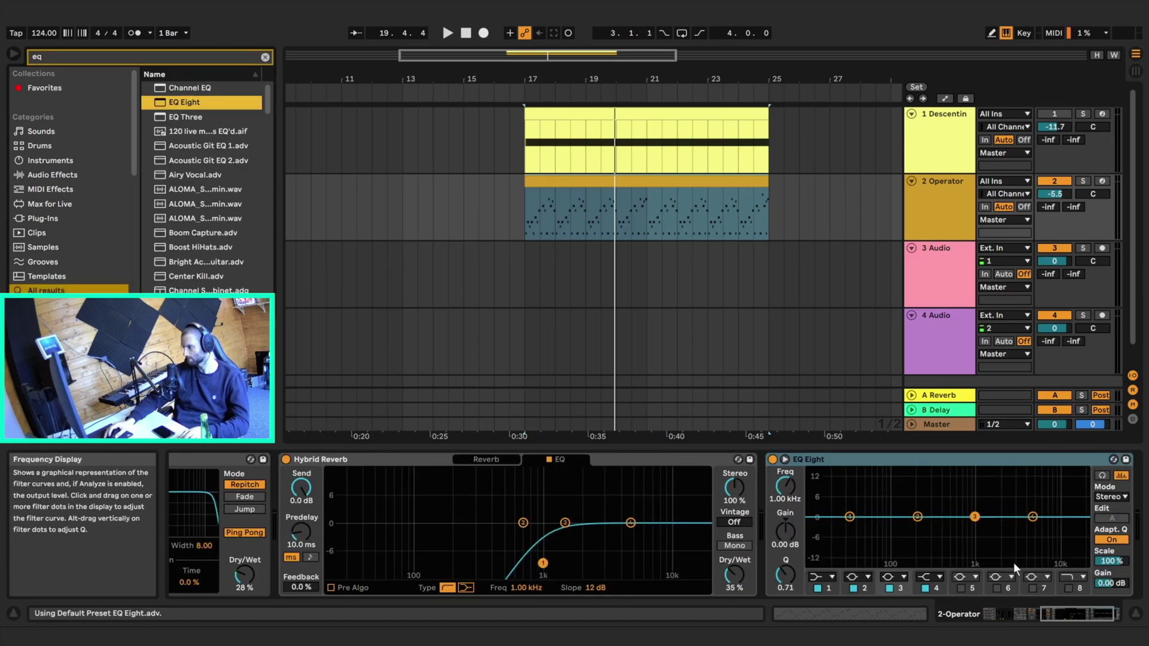
Step: Change EQ Eight's first band to a low cut at 206 Hz with a Q of 0.66 and audition it
click(835, 577)
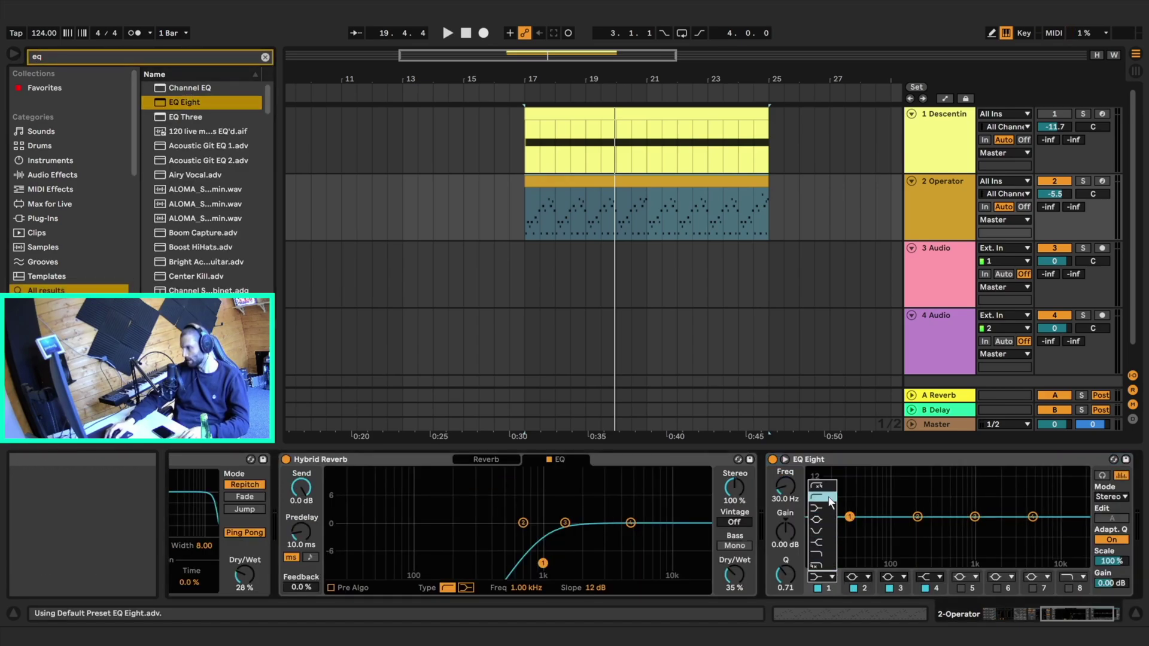
click(821, 484)
key(space)
key(space)
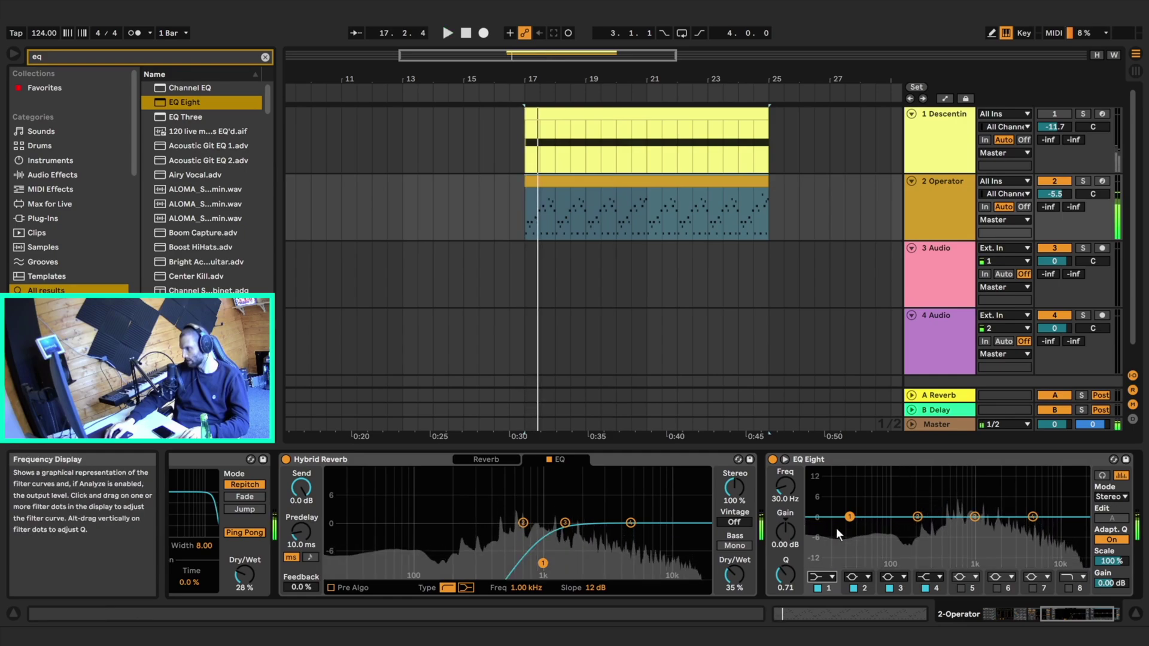
click(832, 577)
click(823, 496)
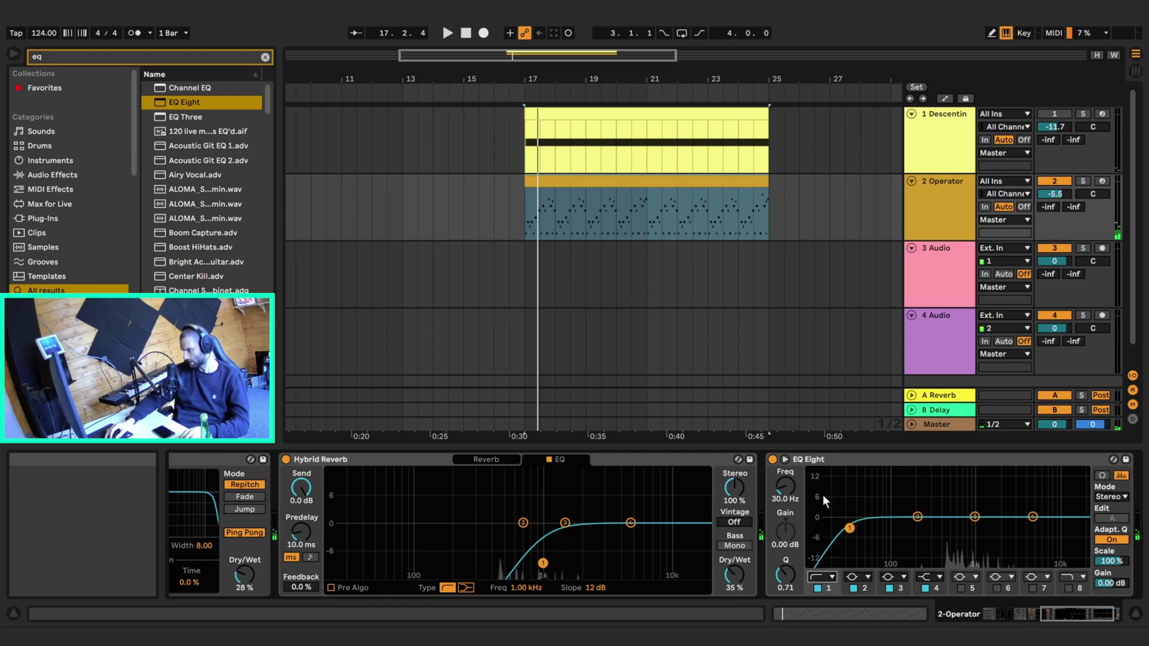
click(830, 577)
click(839, 540)
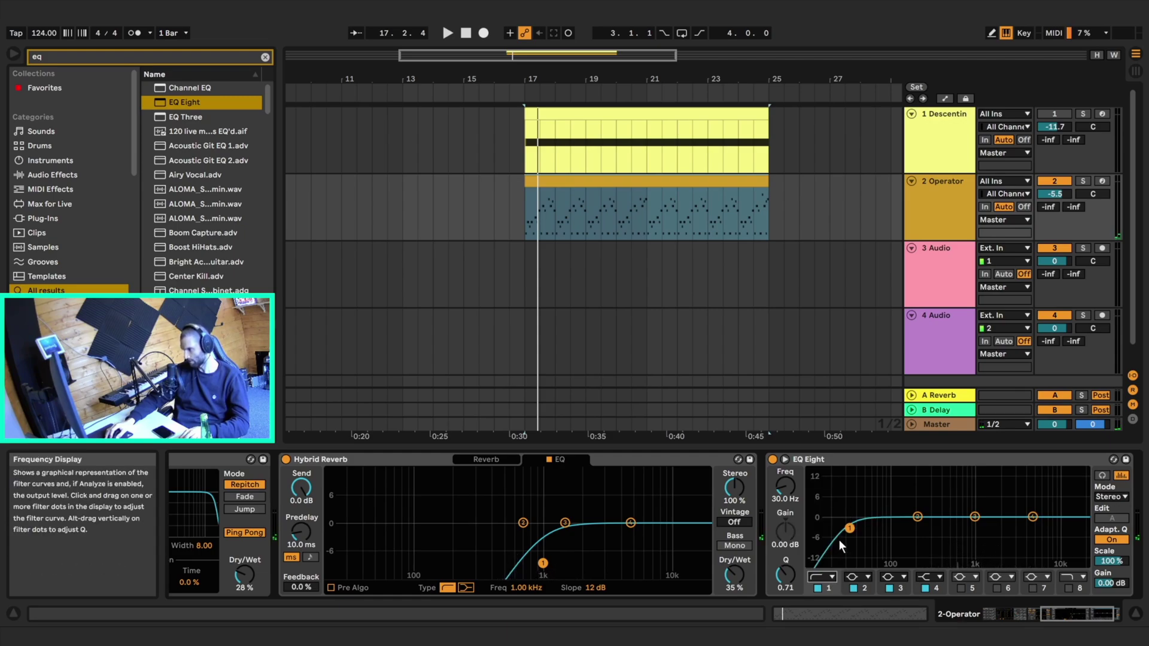
drag(850, 527, 918, 530)
key(space)
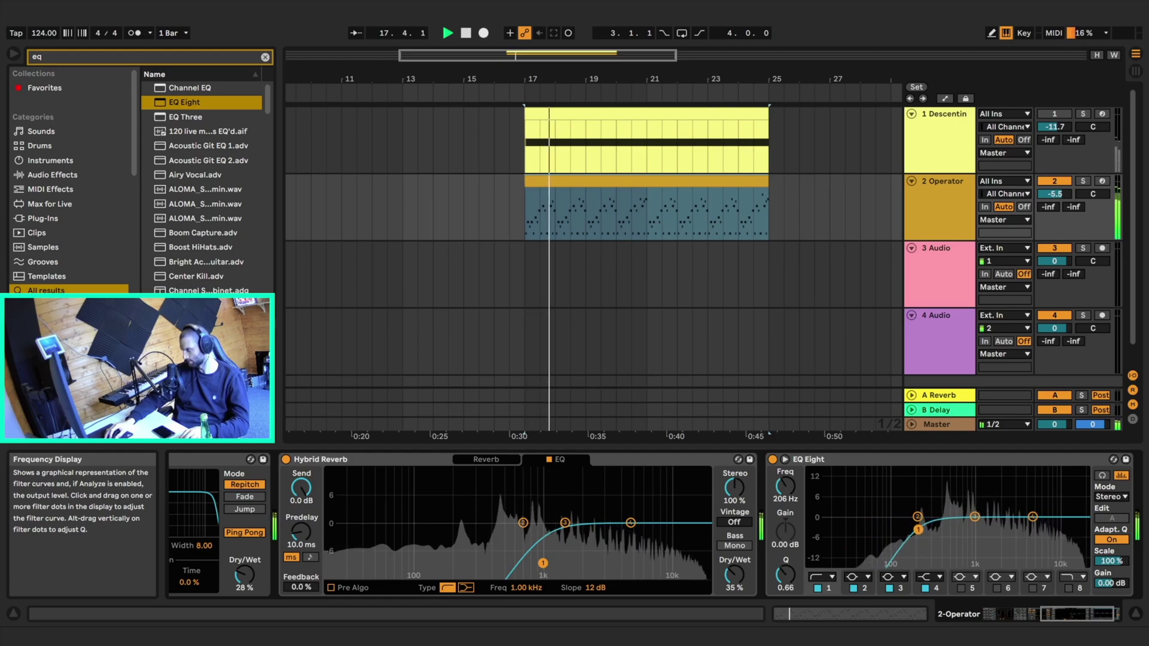